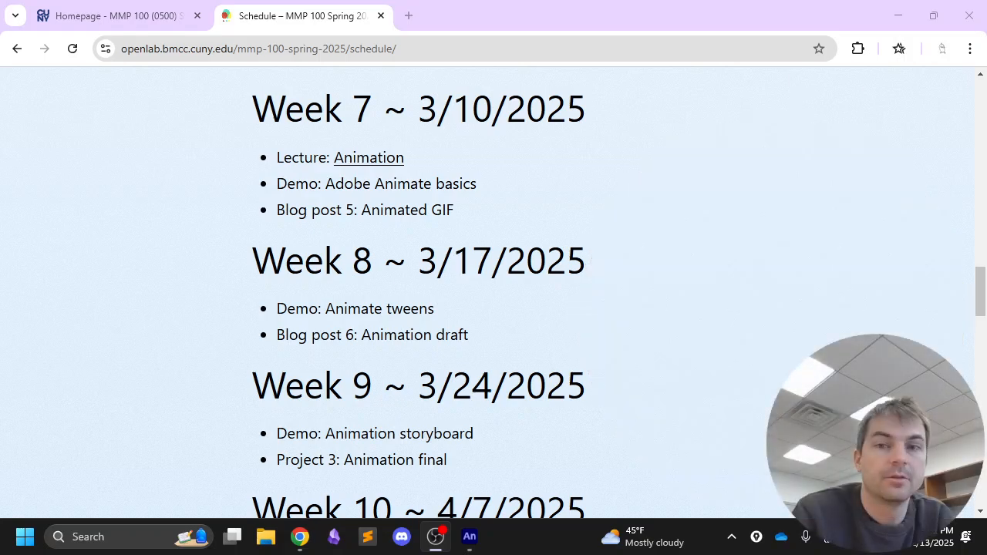
Step: Switch from the browser to Adobe Animate and start a new document, moving its settings dialog fully into view
left_click(895, 16)
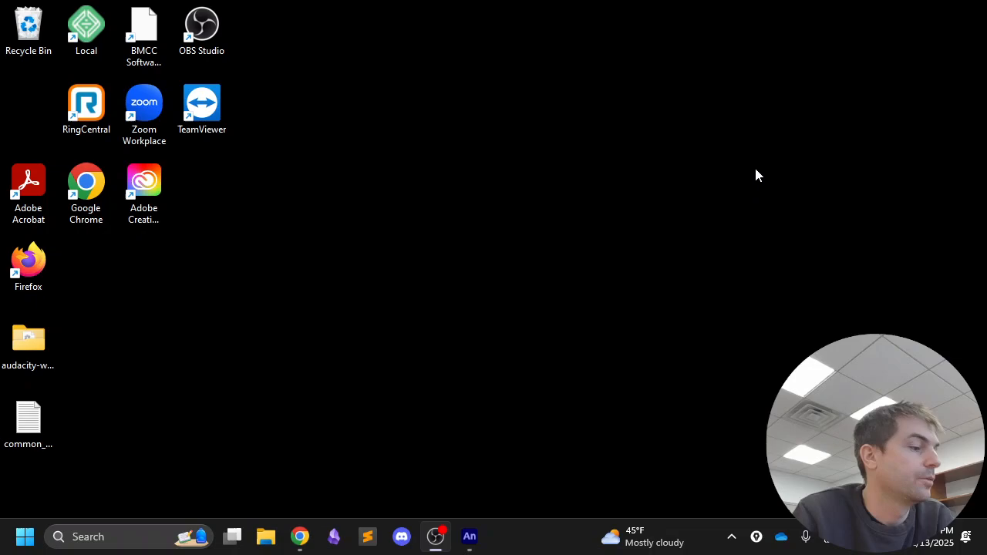
left_click(469, 536)
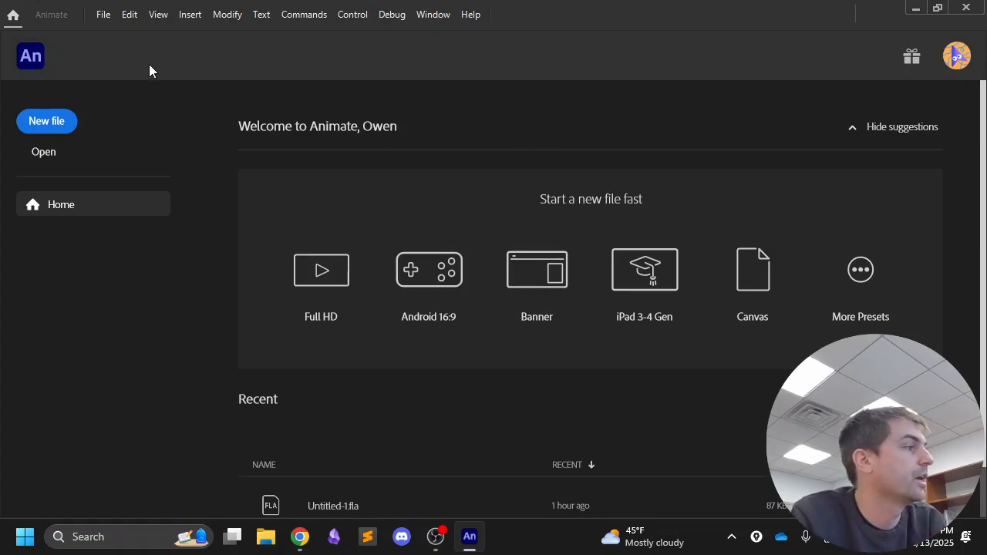
left_click(60, 126)
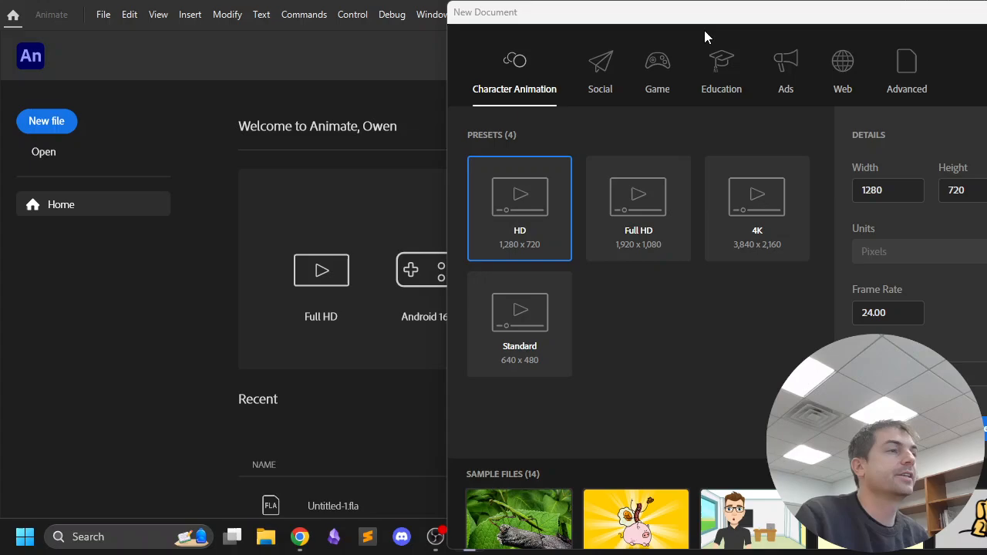
left_click_drag(698, 14, 462, 11)
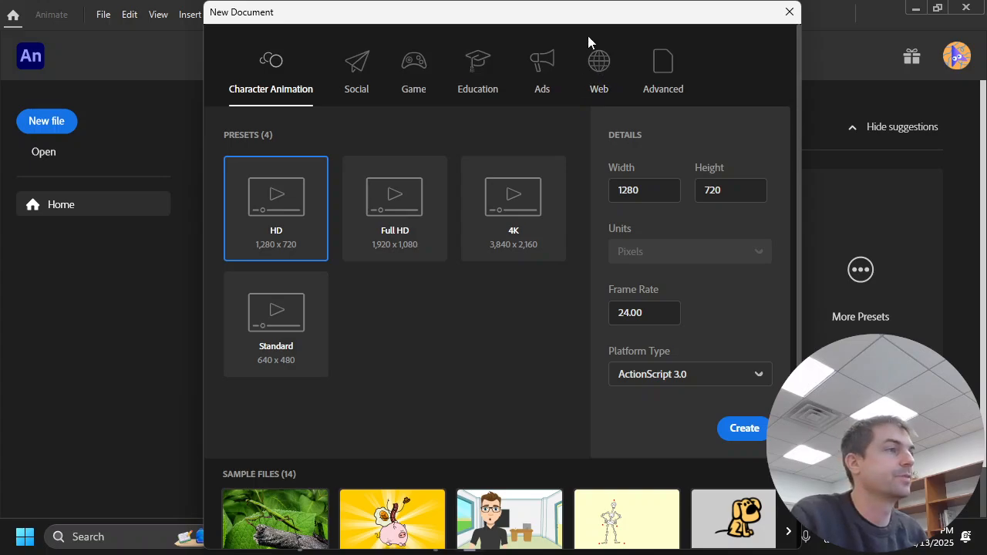
left_click_drag(584, 20, 489, 17)
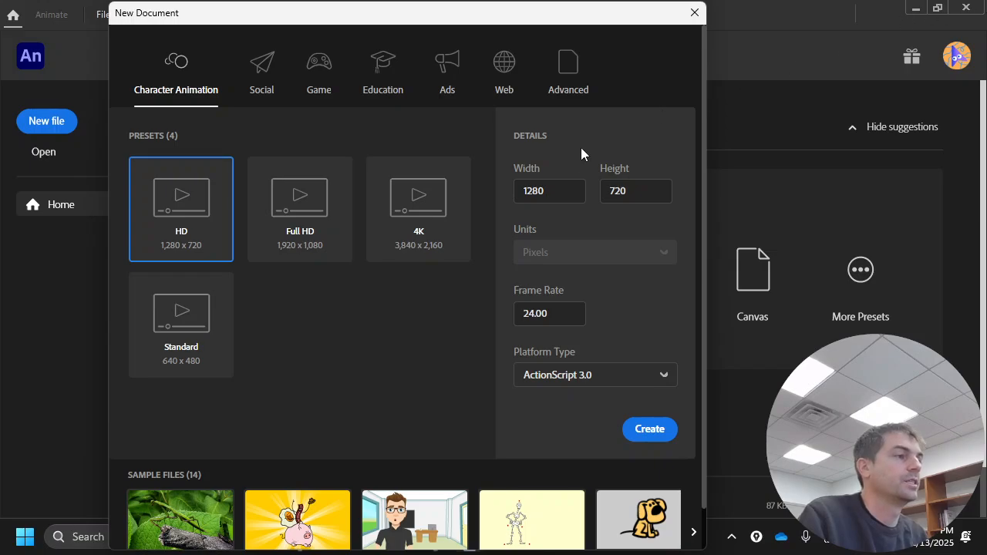
Step: Set the new document to 512 by 512 pixels at 24 fps and create it
double_click(561, 190)
type("512")
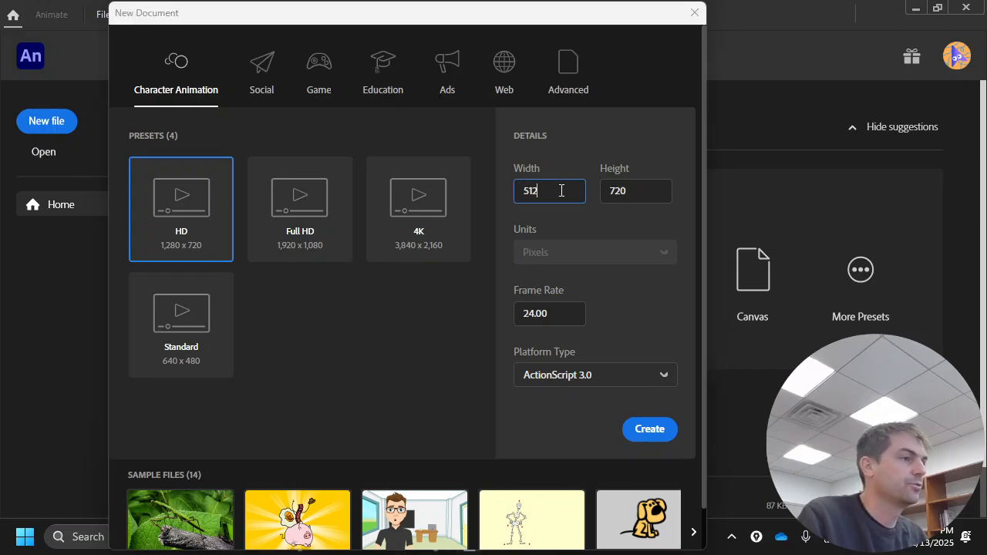
double_click(652, 191)
type("512")
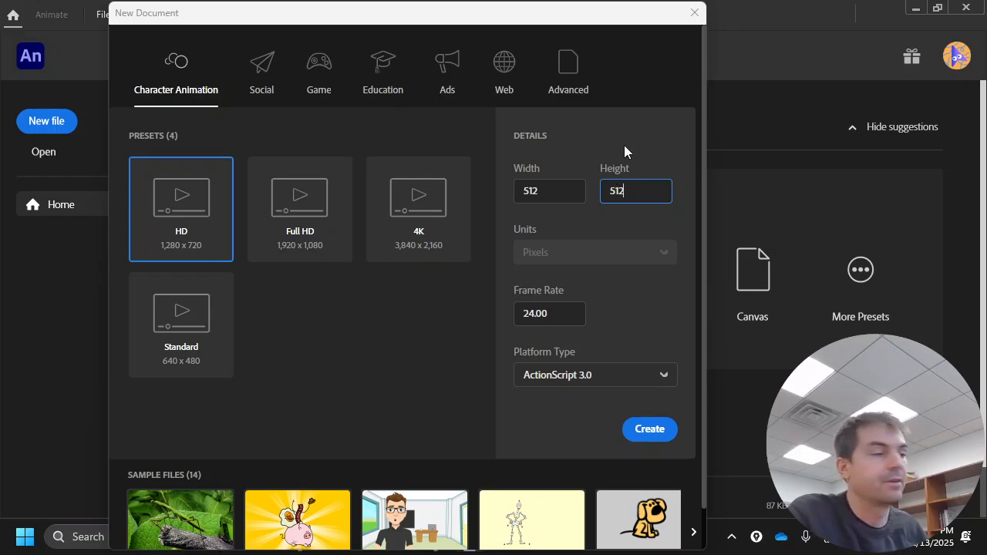
left_click(540, 313)
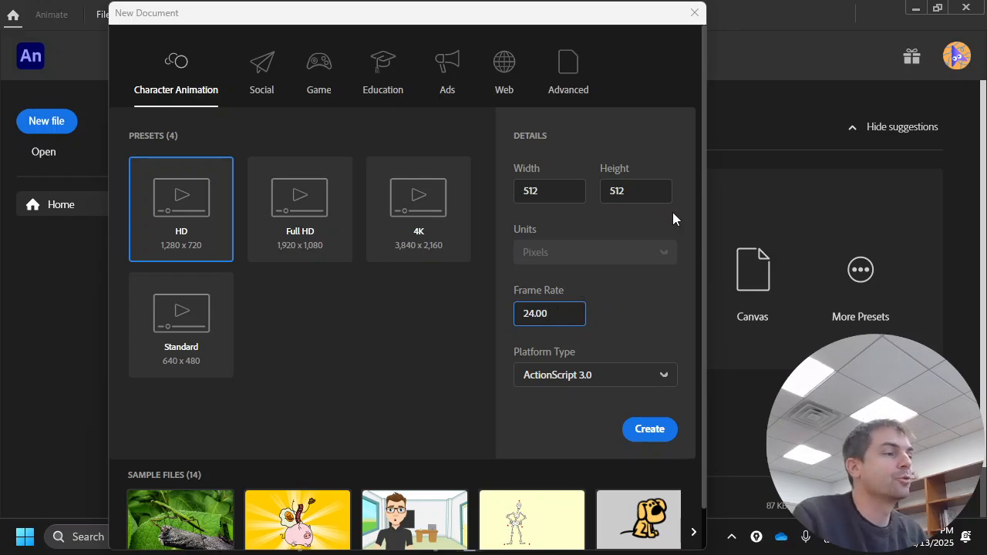
left_click(652, 432)
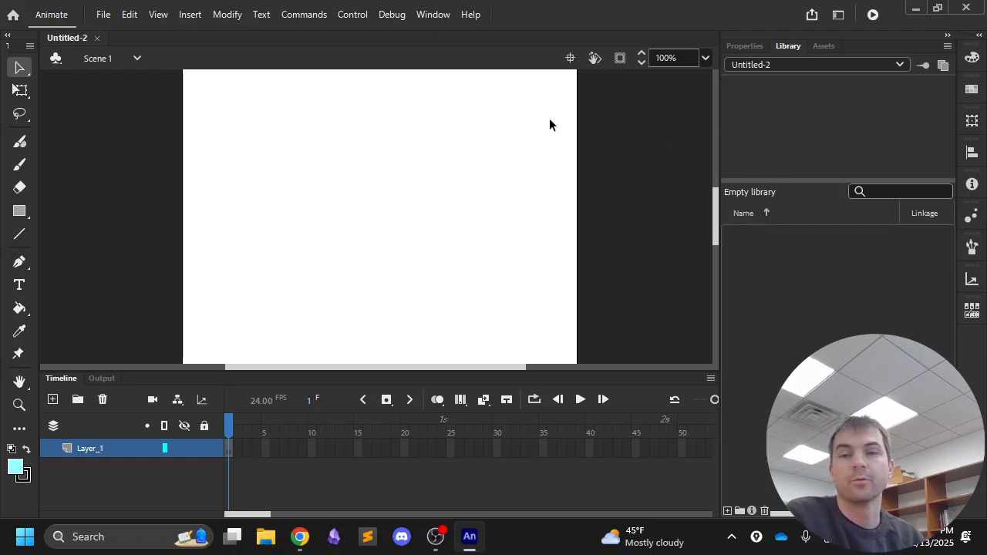
Step: Examine which panels and workspace options can be shown or hidden in the interface
left_click(431, 15)
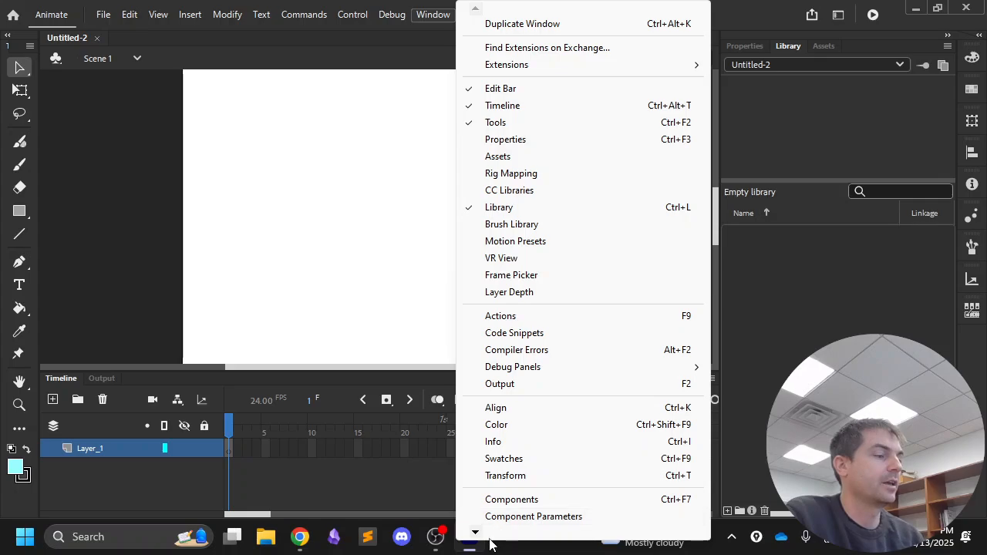
mouse_move(475, 536)
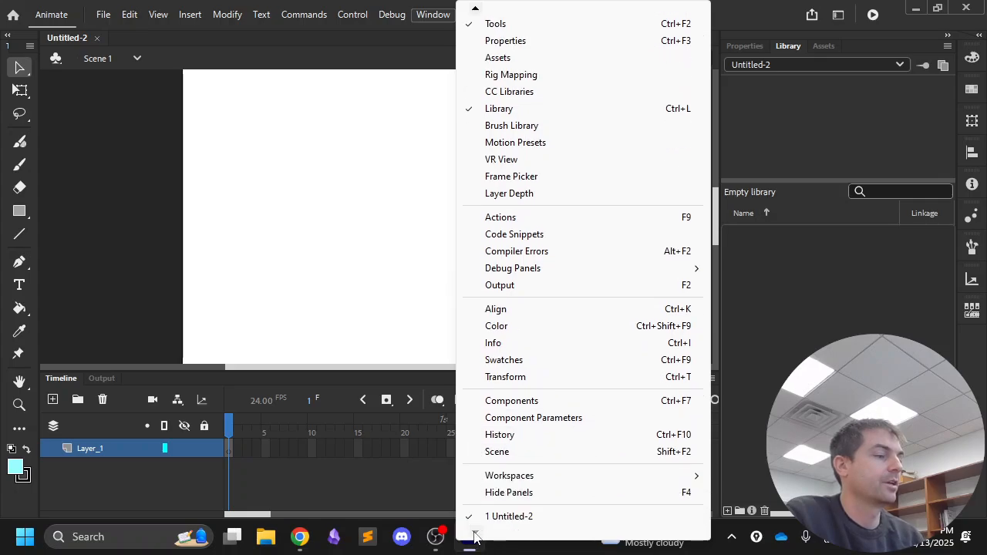
mouse_move(548, 476)
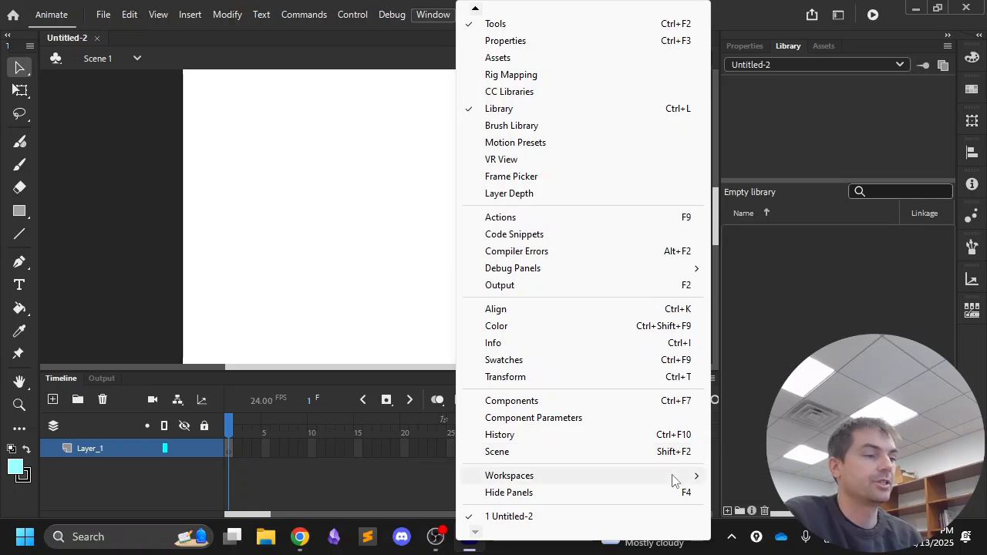
mouse_move(692, 481)
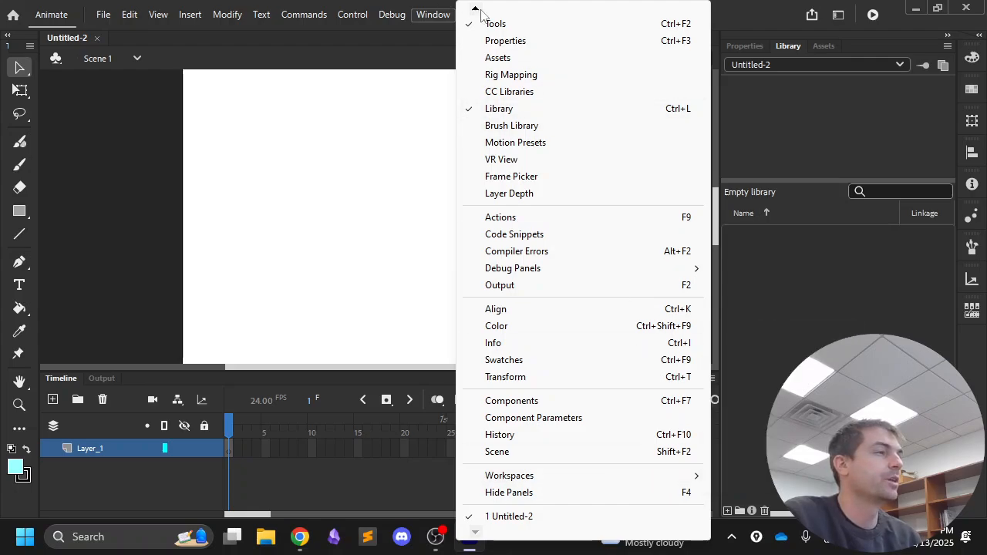
mouse_move(486, 14)
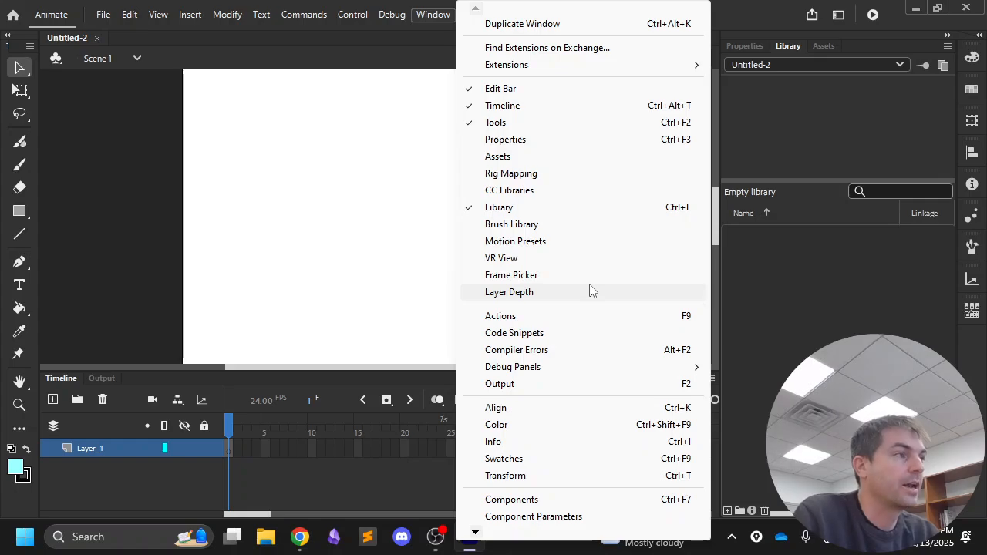
left_click(429, 18)
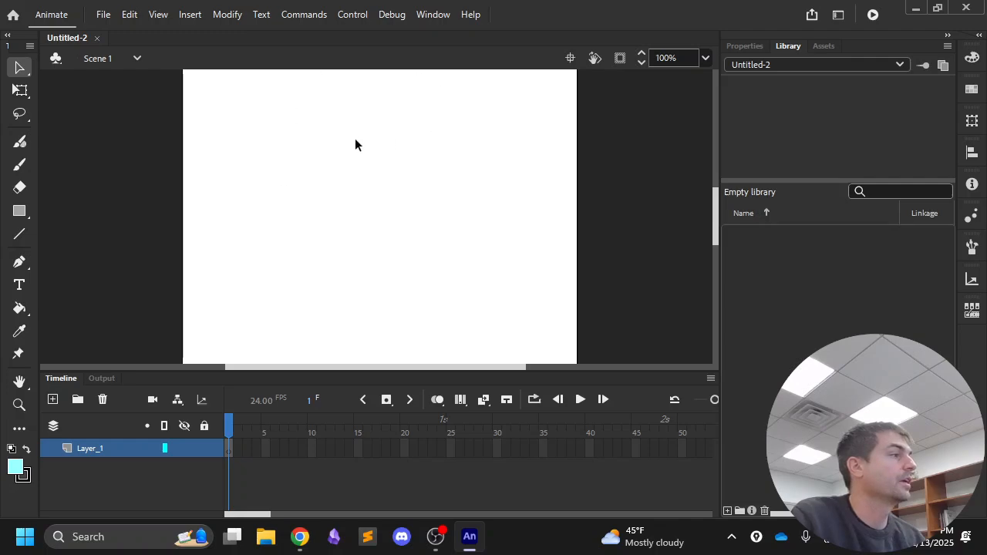
left_click(433, 17)
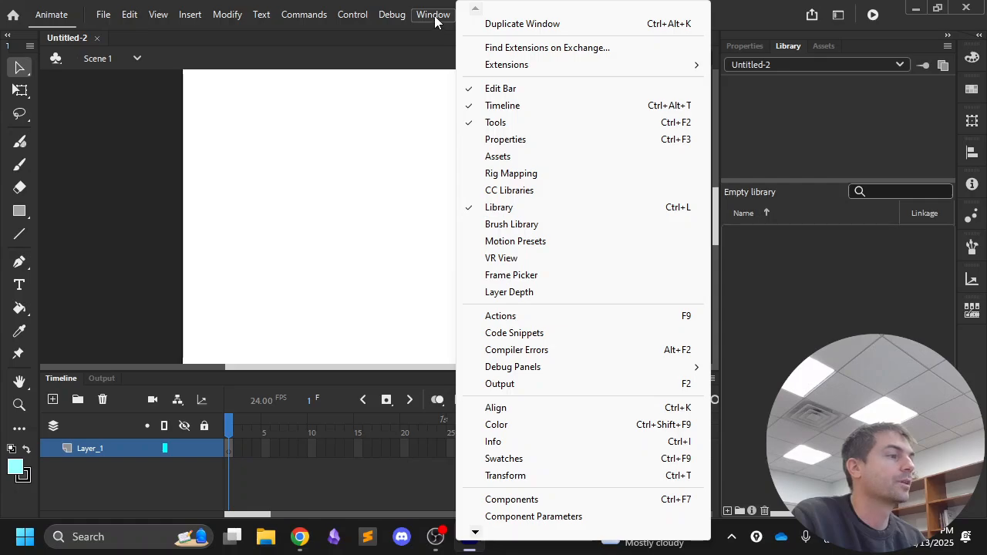
left_click(435, 15)
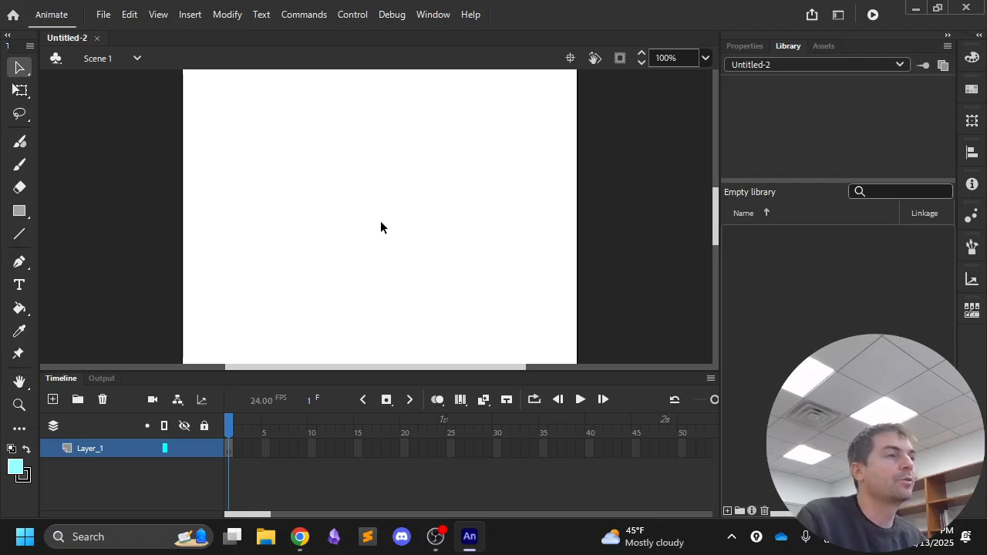
Step: Fit the whole stage in the document window
left_click(705, 57)
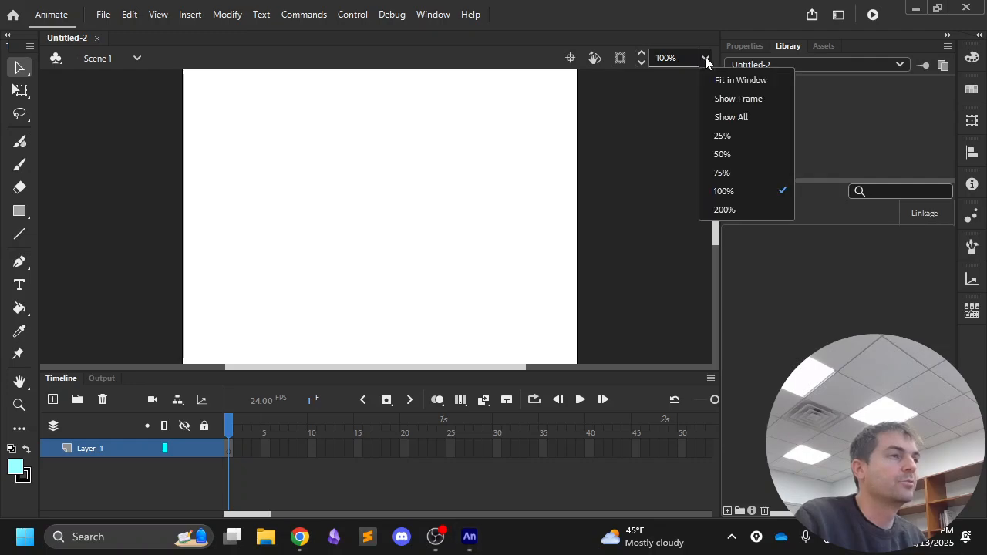
left_click(704, 57)
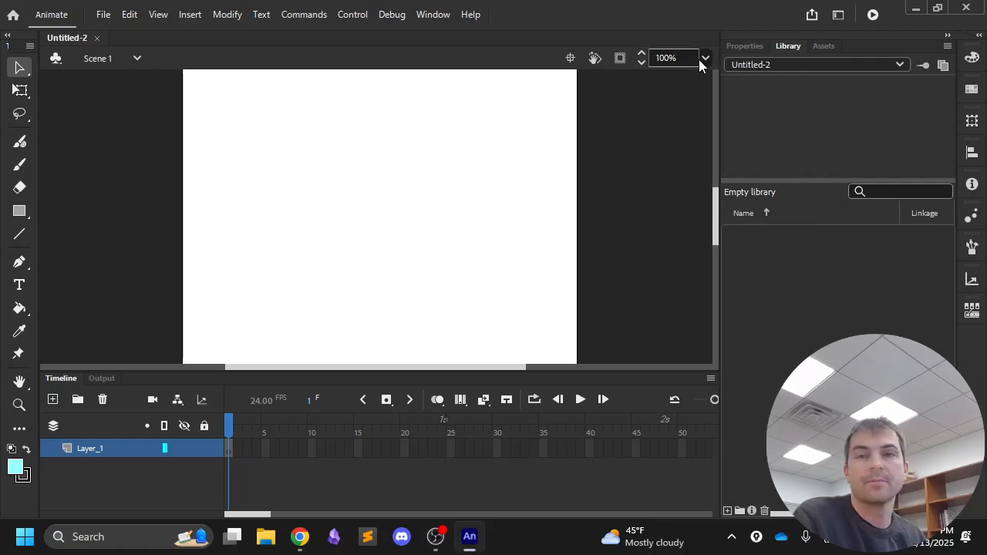
left_click(699, 60)
left_click(723, 81)
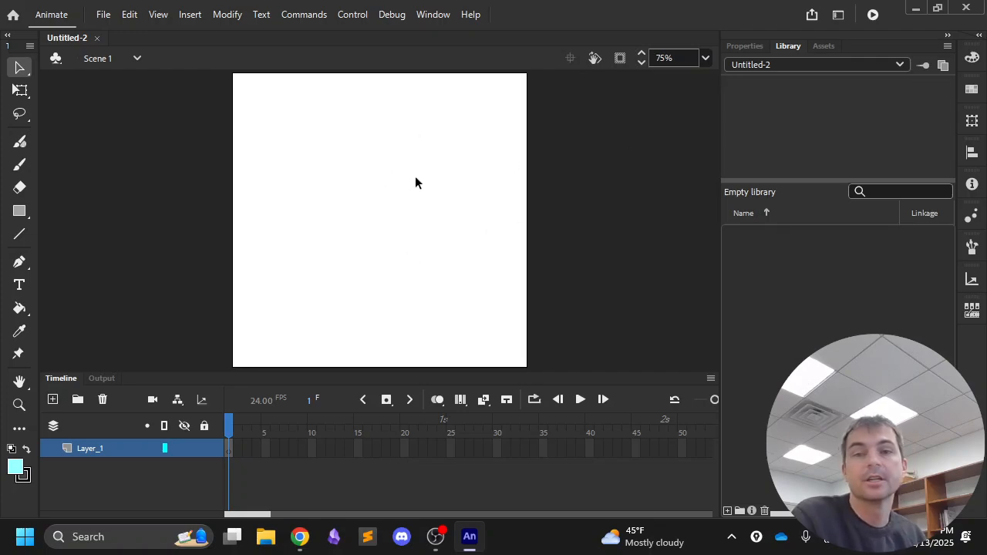
Step: View the stage at 100% and 200% magnification, and return to the fit-in-window view
left_click(705, 58)
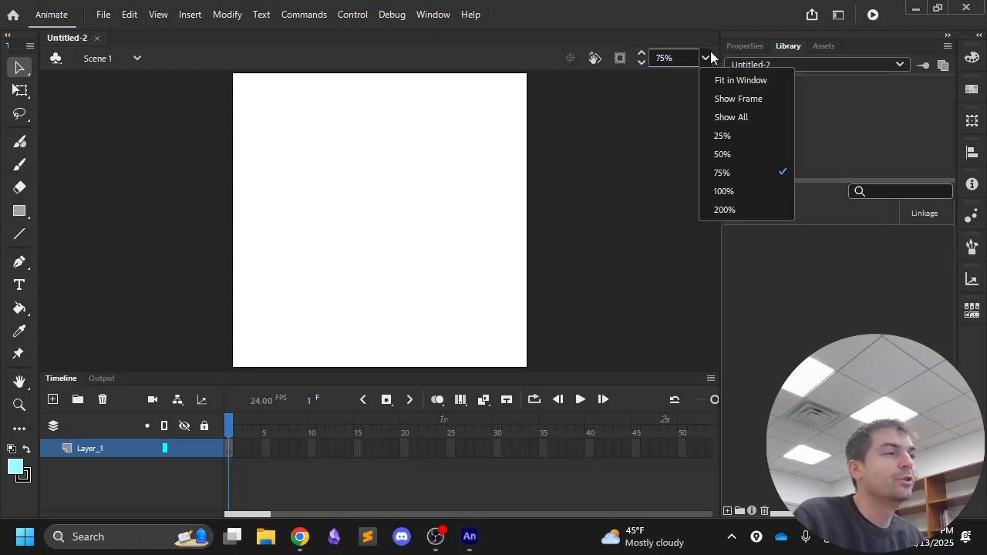
left_click(736, 192)
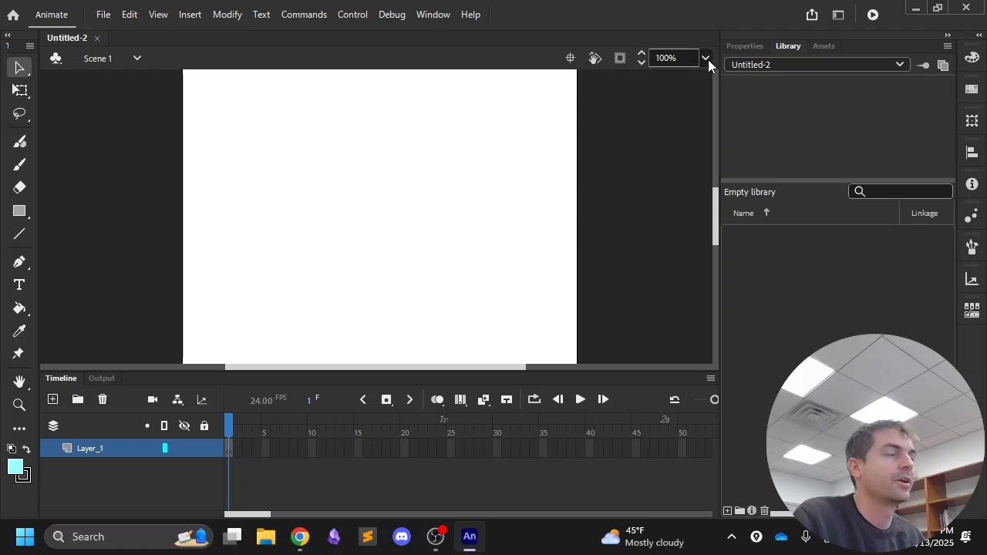
left_click(705, 57)
left_click(724, 209)
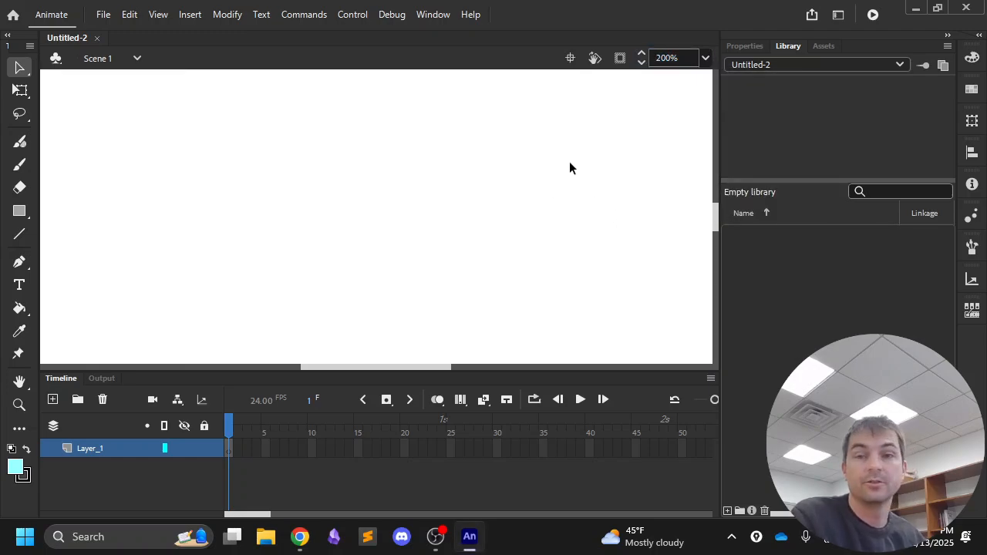
left_click(705, 58)
left_click(719, 80)
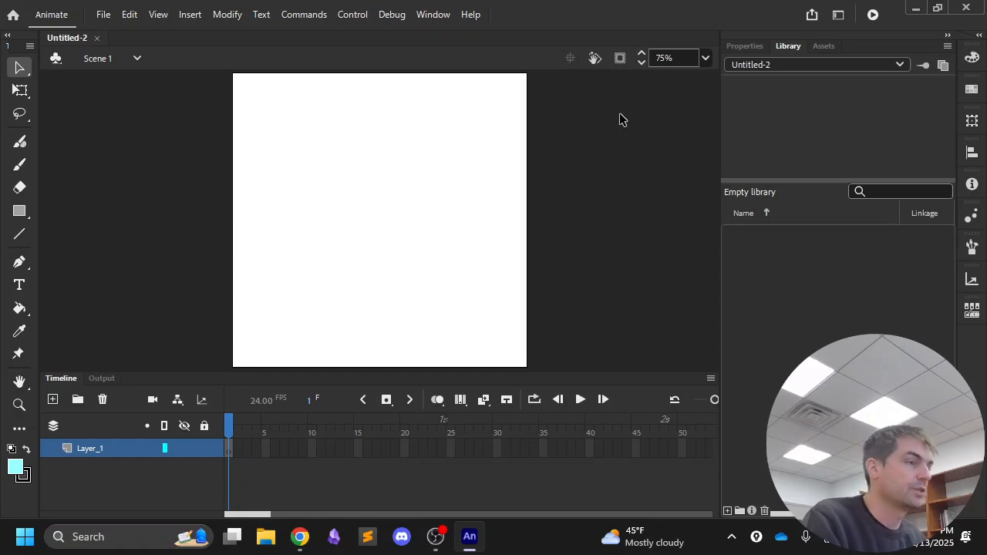
Step: Zoom the stage in and out several times, ending at 75%
key("ctrl+equal")
key("ctrl+minus")
key("ctrl+equal")
key("ctrl+minus")
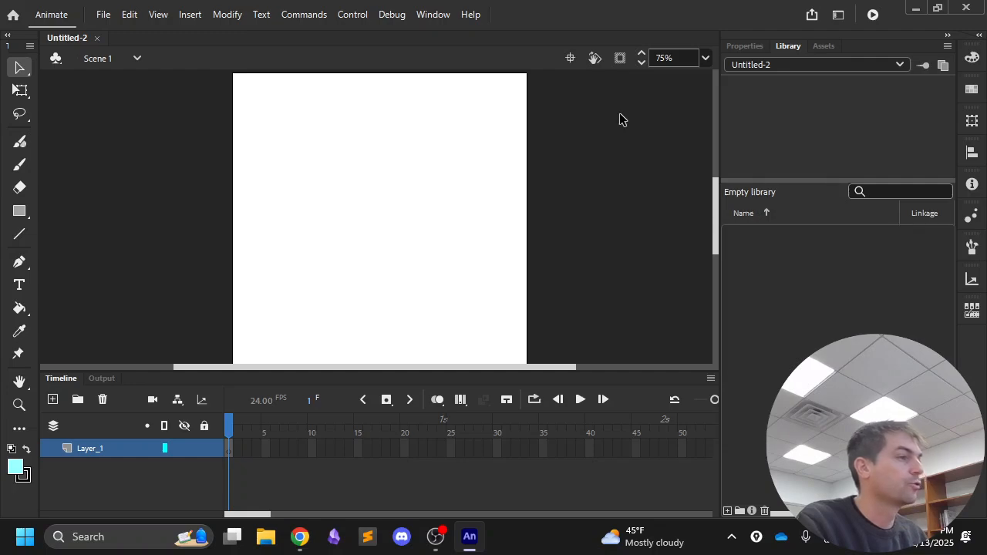
key("ctrl+equal")
key("ctrl+minus")
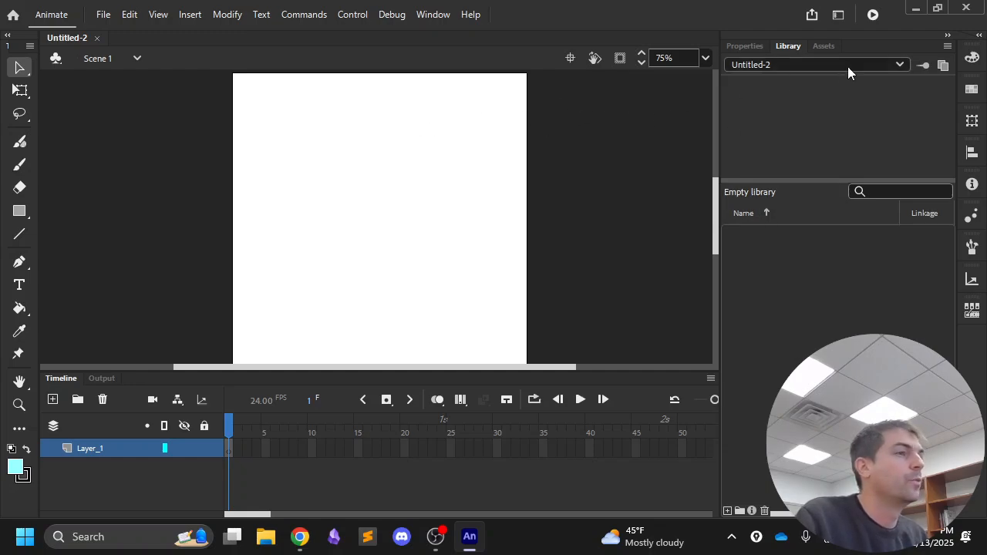
Step: Show the document properties and try out other stage colors, including black (#000000) and a custom color
left_click(756, 46)
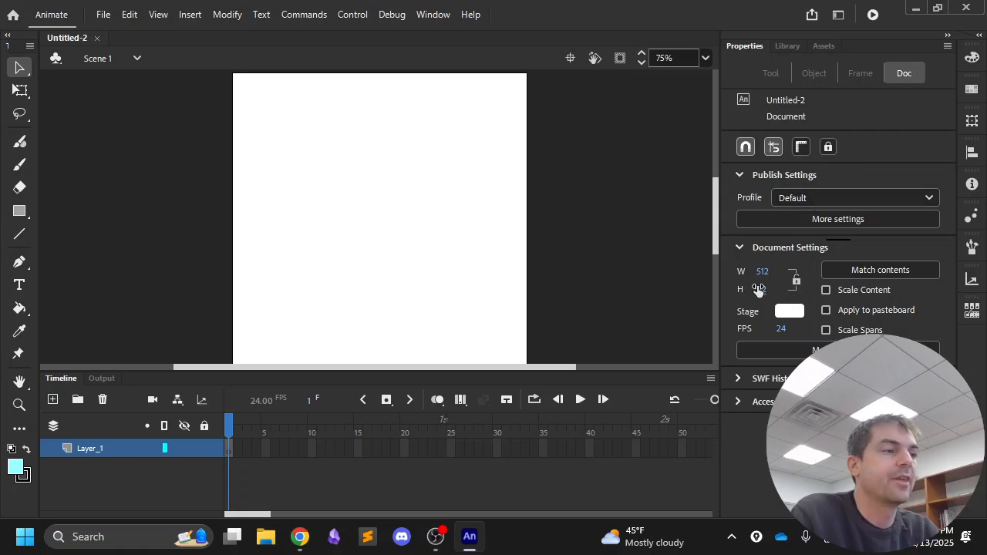
left_click(798, 315)
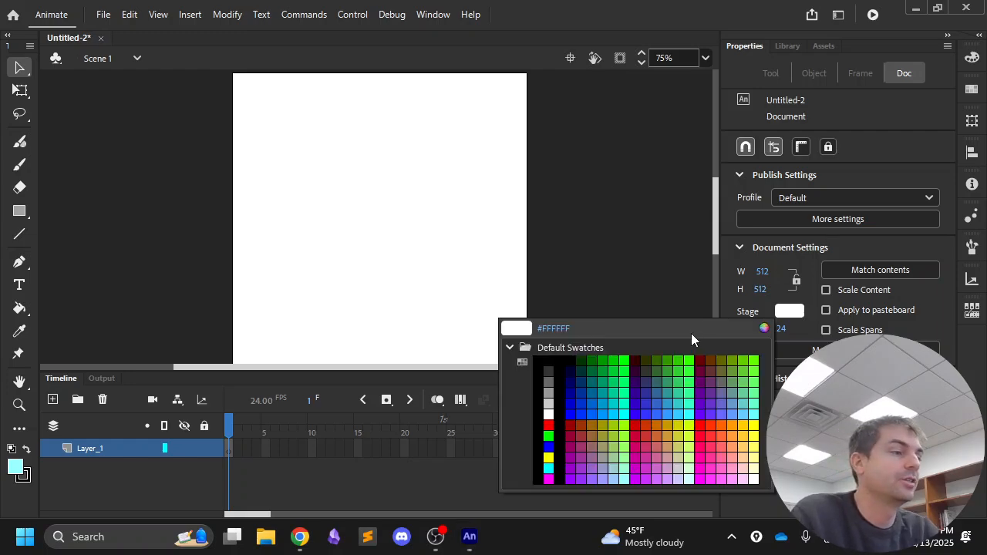
left_click(570, 362)
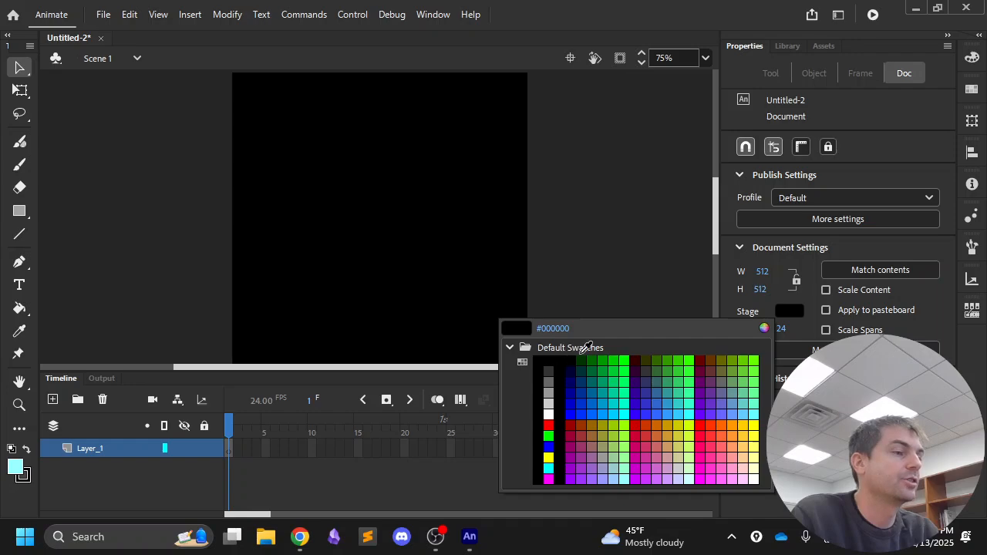
left_click(766, 327)
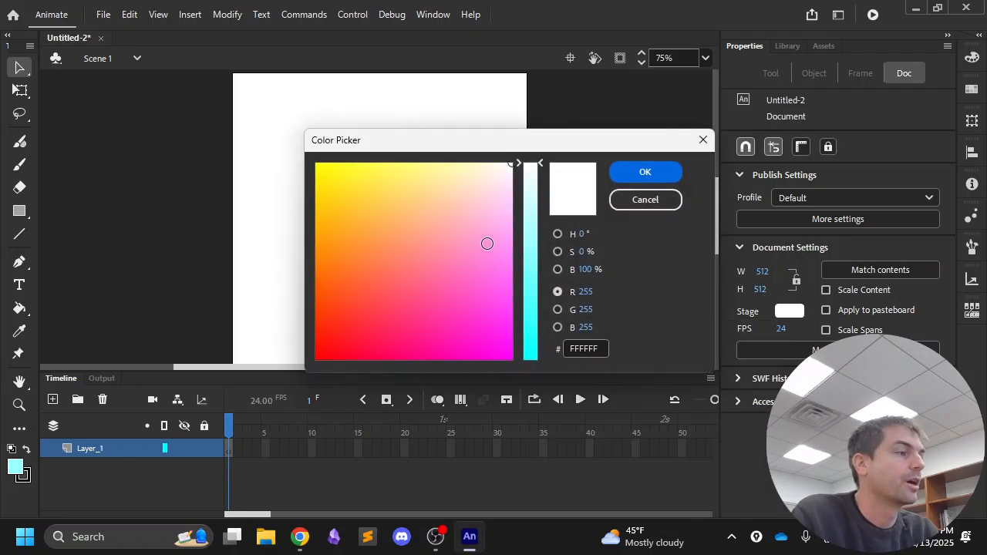
left_click_drag(487, 239, 410, 283)
left_click(646, 200)
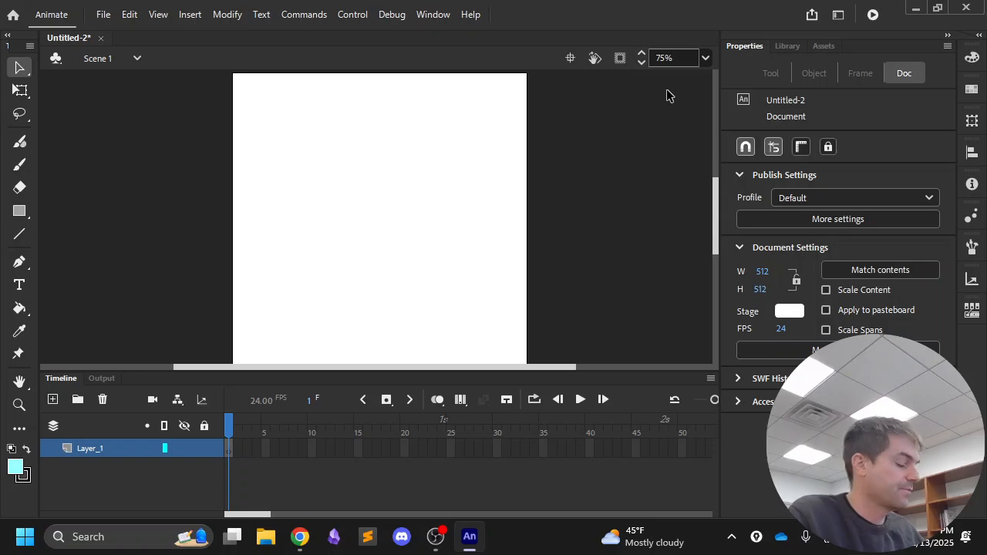
Step: Start saving the document and choose the MMP 100 folder as the location
key("ctrl+s")
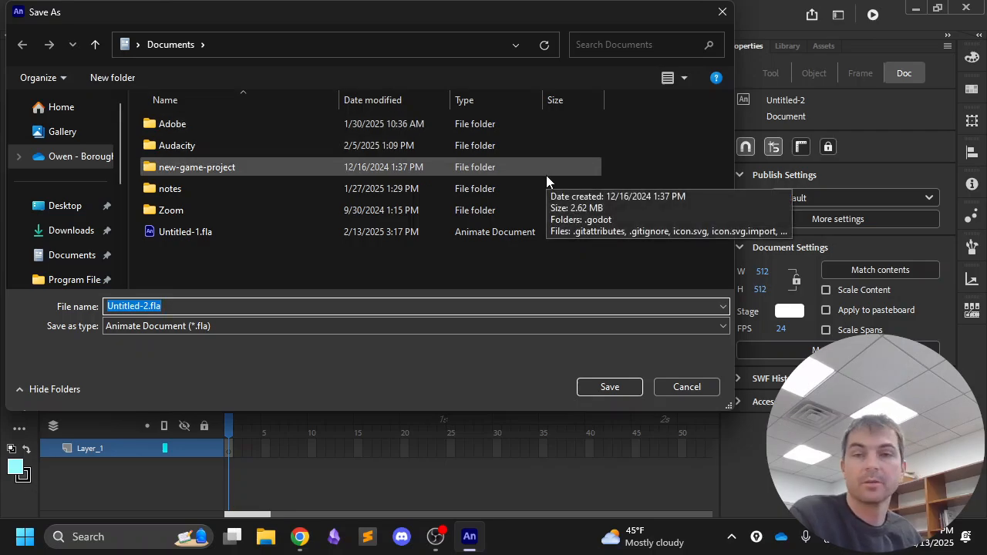
left_click(686, 388)
left_click(102, 14)
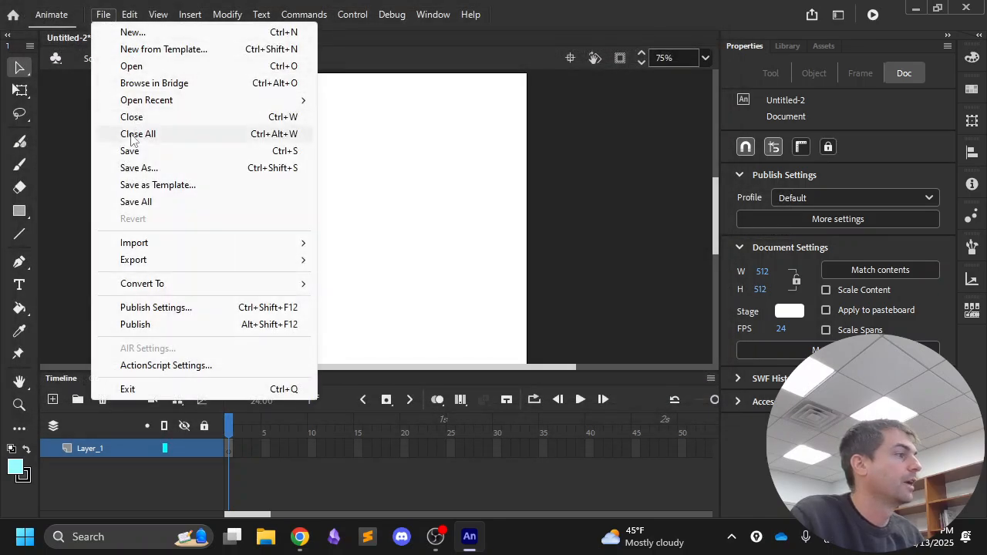
left_click(125, 153)
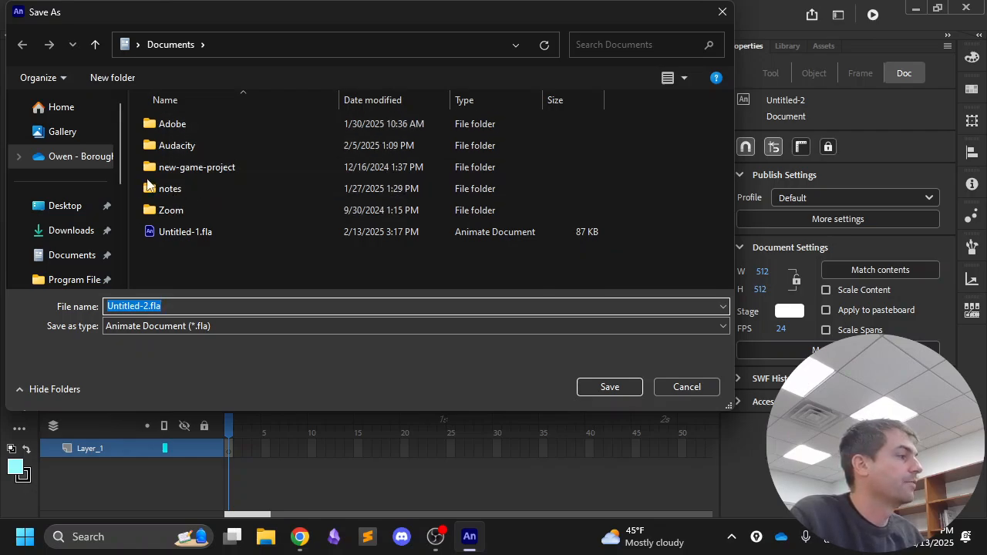
scroll(93, 193, "down", 2)
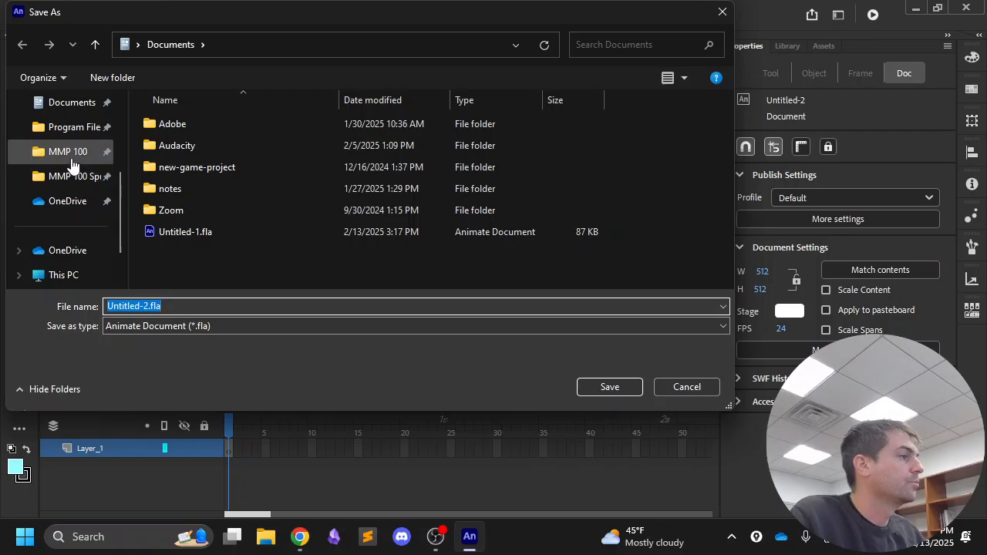
left_click(69, 153)
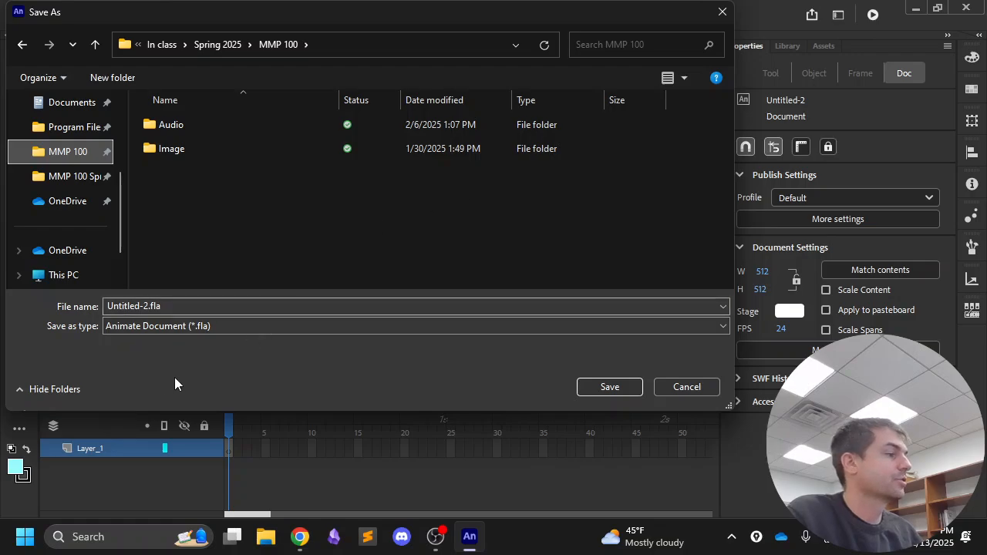
Step: Create a folder named Animation inside MMP 100 and open it as the save location
right_click(272, 175)
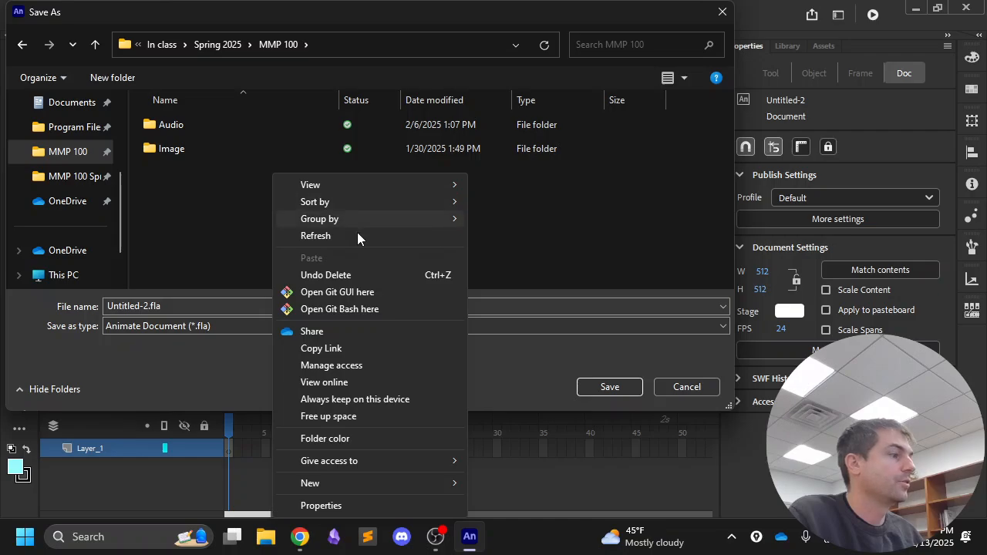
mouse_move(437, 472)
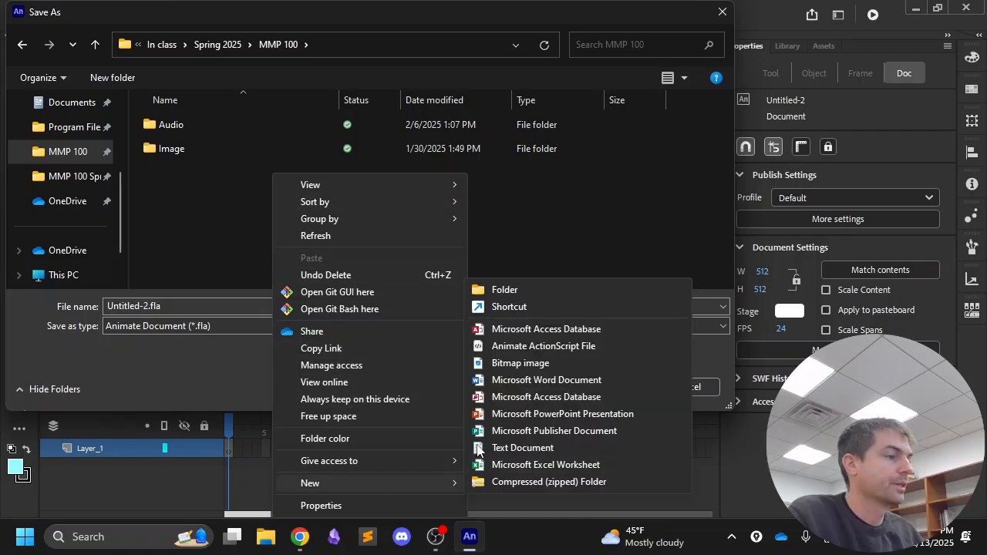
left_click(504, 291)
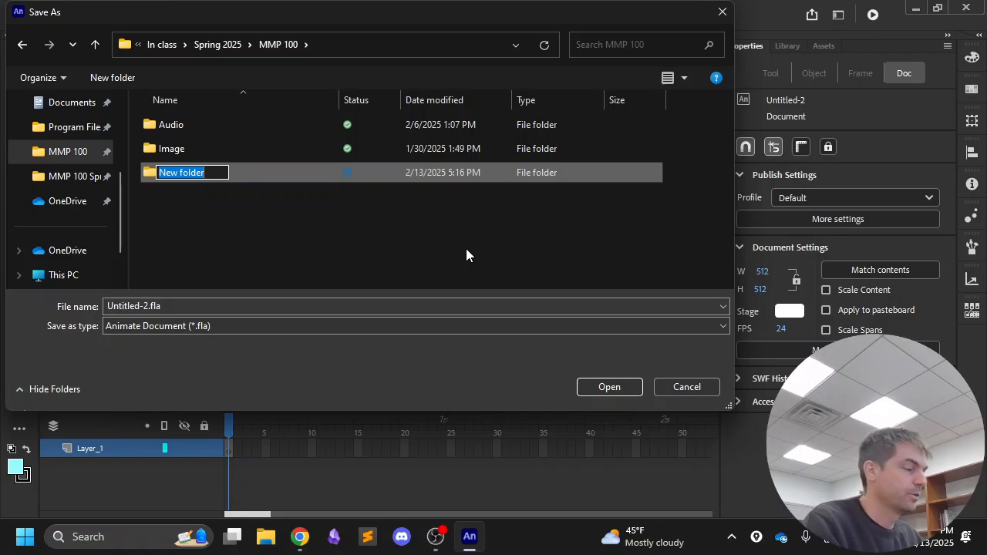
type("Animation")
key("Return")
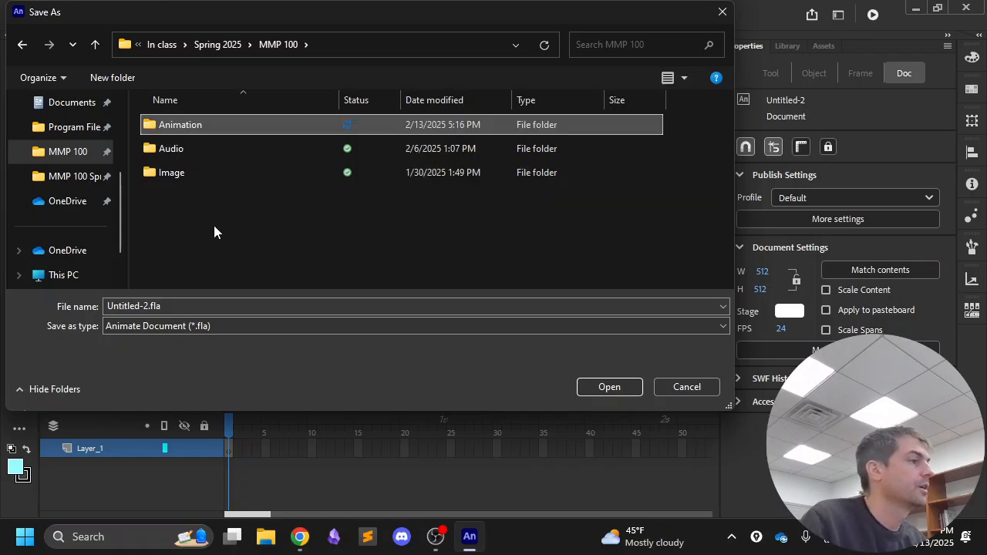
double_click(188, 125)
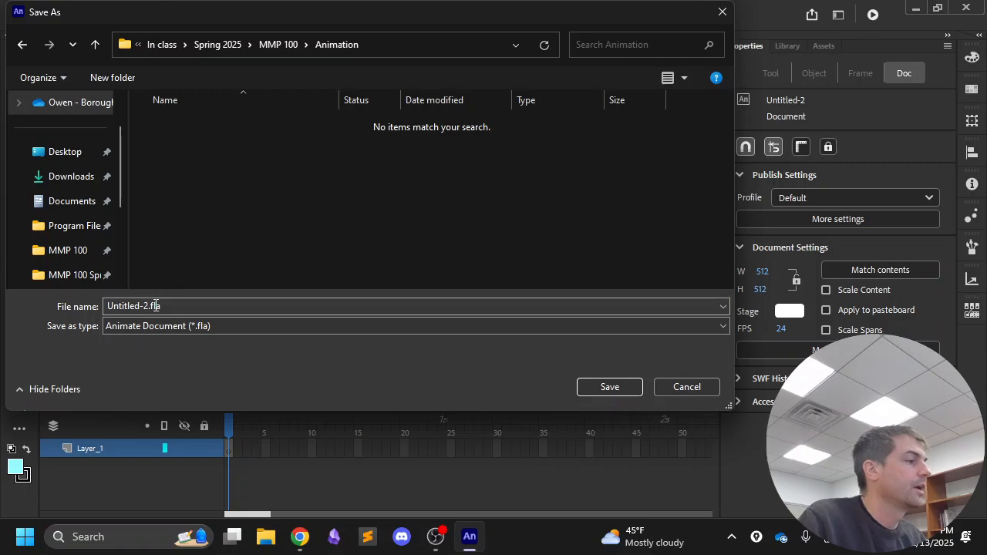
Step: Name the file animated_gif.fla and save it as an Animate Document in the Animation folder
left_click(143, 306)
left_click(127, 305)
left_click_drag(145, 306, 73, 324)
key("BackSpace")
key("BackSpace")
type("a")
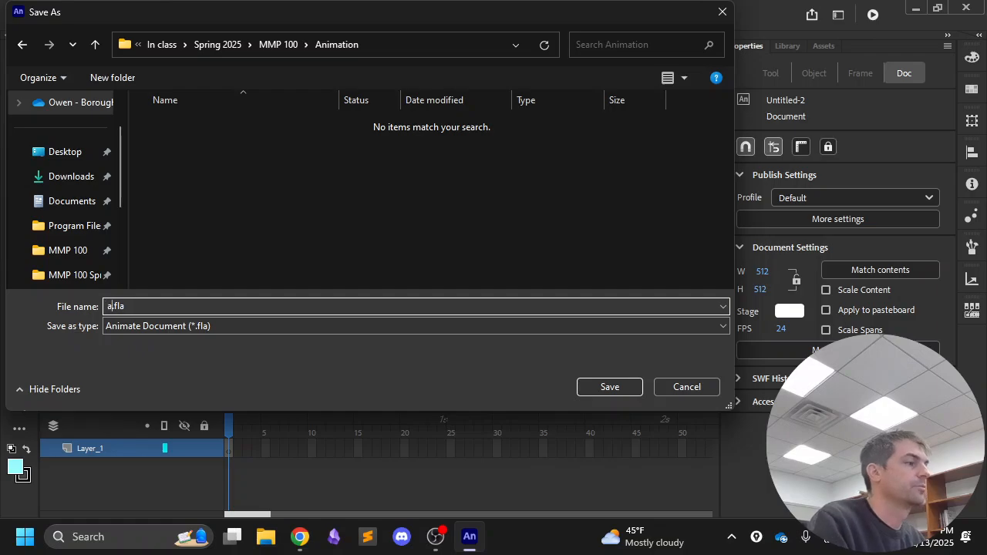
type("nimated_")
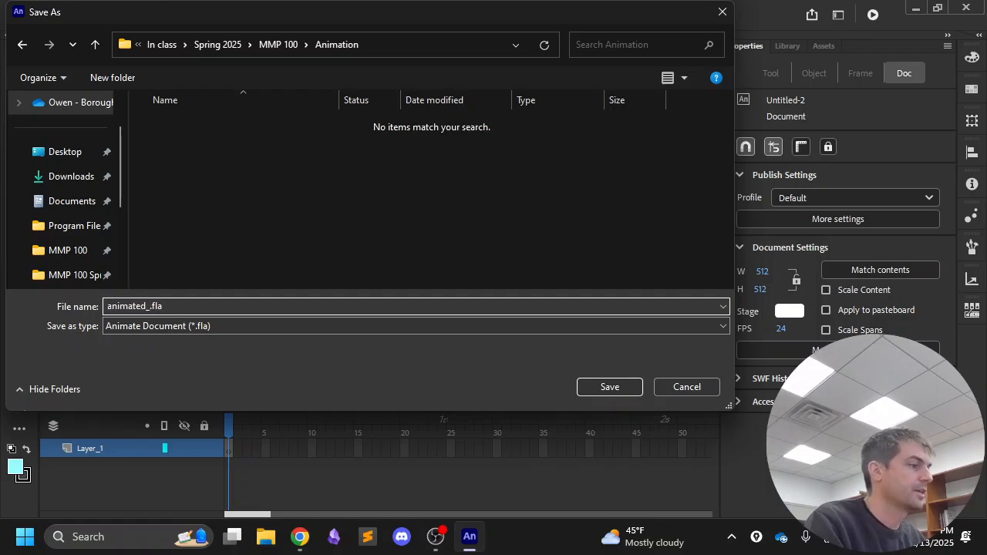
type("gif")
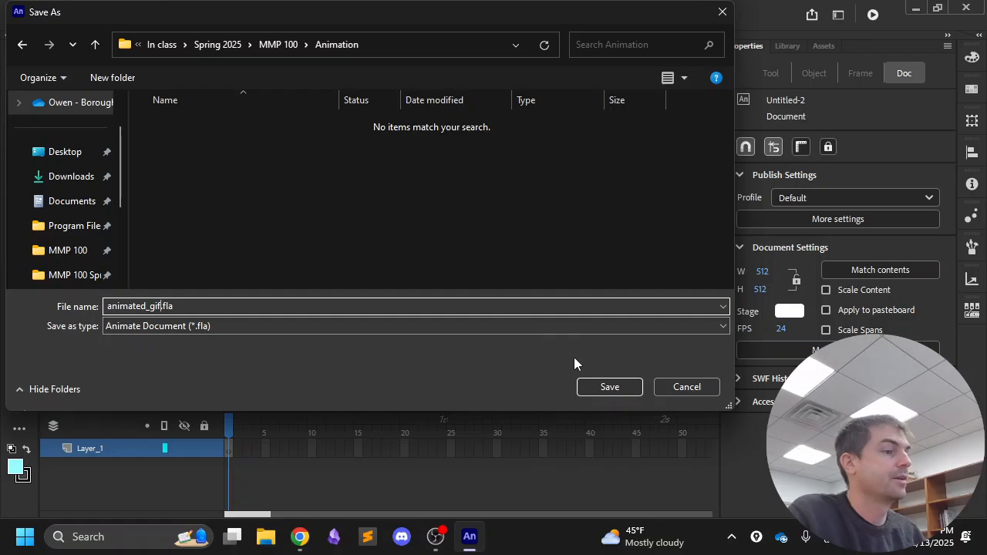
left_click(601, 392)
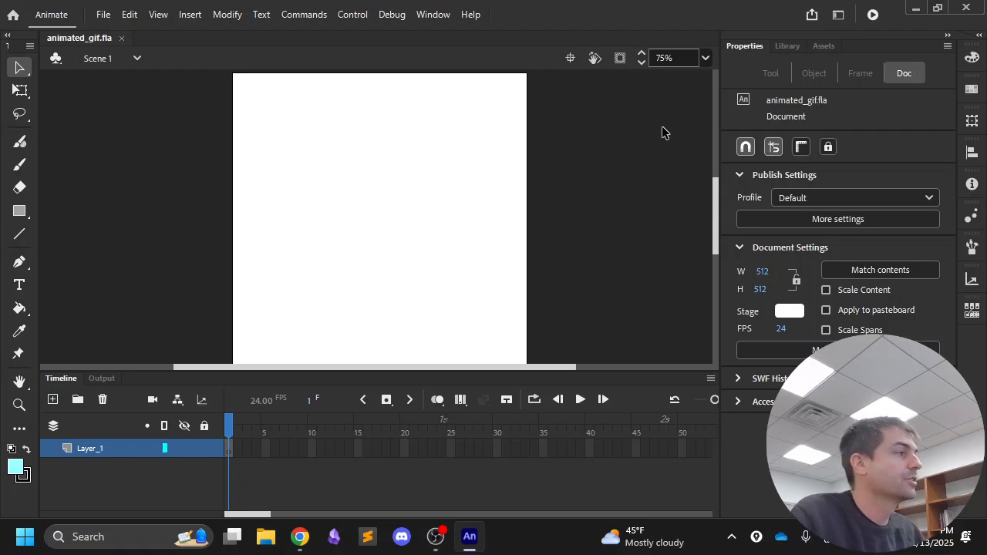
Step: Paint a thin light-blue Classic Brush stroke at size 3 and two thick freehand strokes at size 38 on the stage
left_click(20, 164)
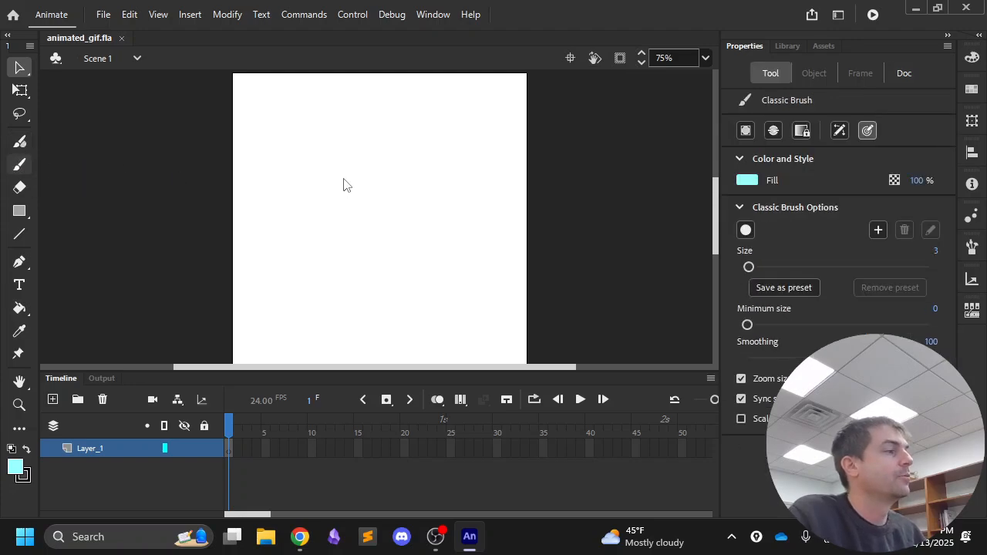
mouse_move(324, 175)
left_mouse_down()
mouse_move(309, 229)
mouse_move(393, 240)
left_mouse_up()
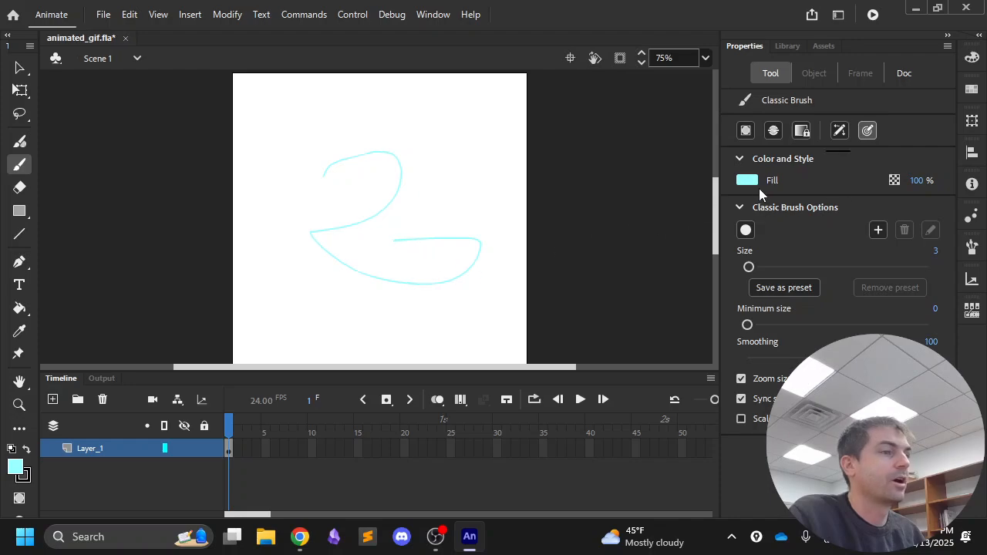
left_click_drag(749, 267, 781, 266)
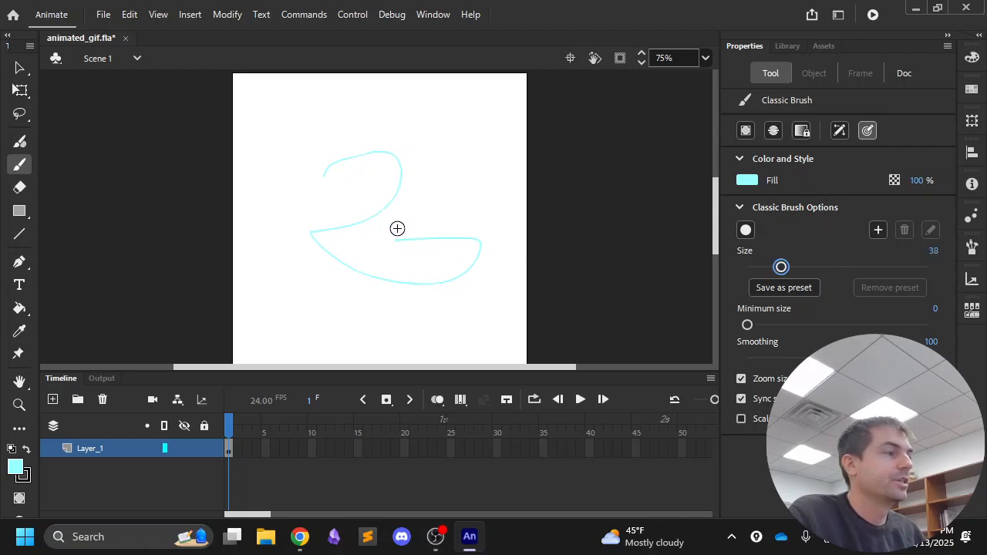
mouse_move(397, 228)
left_mouse_down()
mouse_move(331, 192)
mouse_move(472, 165)
mouse_move(258, 152)
mouse_move(385, 202)
left_mouse_up()
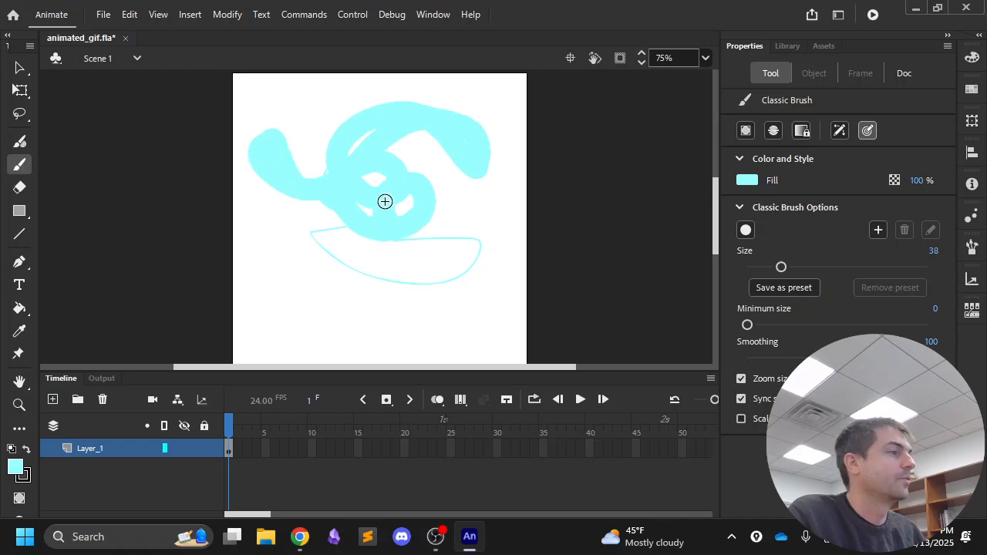
mouse_move(278, 249)
left_mouse_down()
mouse_move(306, 291)
mouse_move(381, 304)
left_mouse_up()
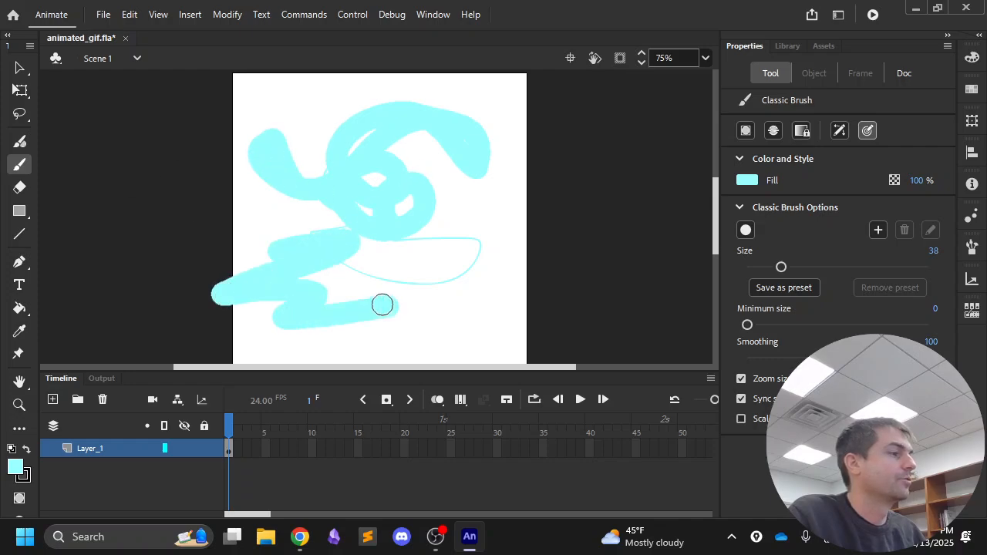
Step: Paint with the Fluid Brush, first a thin light-blue stroke at size 2 and a broad scribble at size 63
left_click(19, 143)
mouse_move(419, 226)
left_mouse_down()
mouse_move(509, 259)
mouse_move(539, 210)
left_mouse_up()
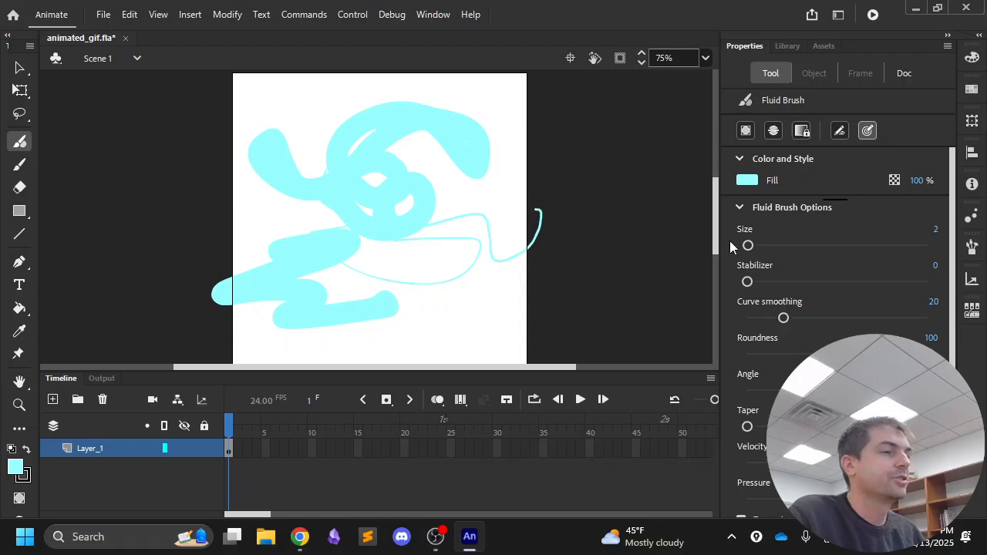
left_click_drag(760, 244, 804, 245)
mouse_move(532, 220)
left_mouse_down()
mouse_move(372, 241)
mouse_move(464, 294)
mouse_move(776, 271)
mouse_move(482, 153)
mouse_move(335, 172)
left_mouse_up()
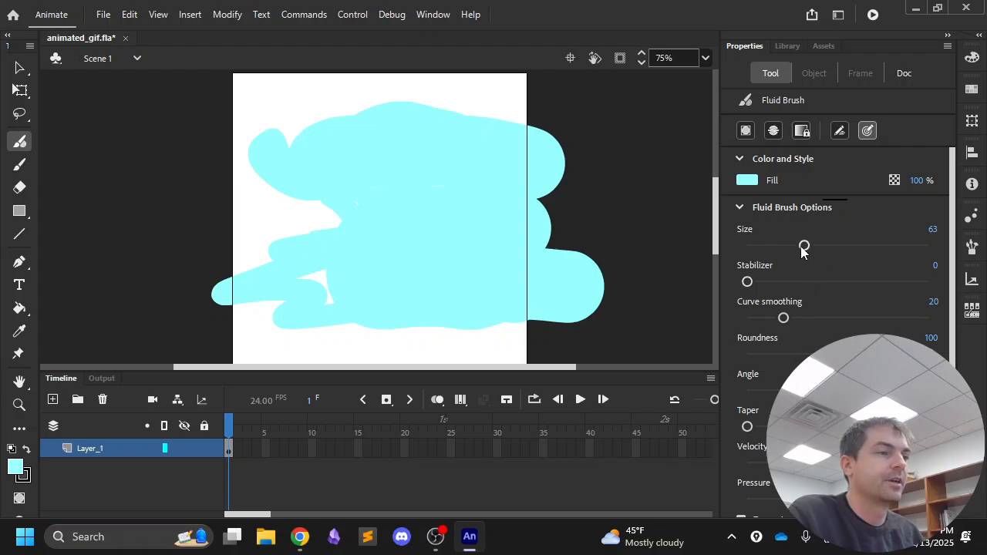
Step: Paint four tapered dark blue Fluid Brush strokes at size 28 over the light-blue artwork, using an increased taper
left_click_drag(804, 247, 772, 246)
left_click(747, 180)
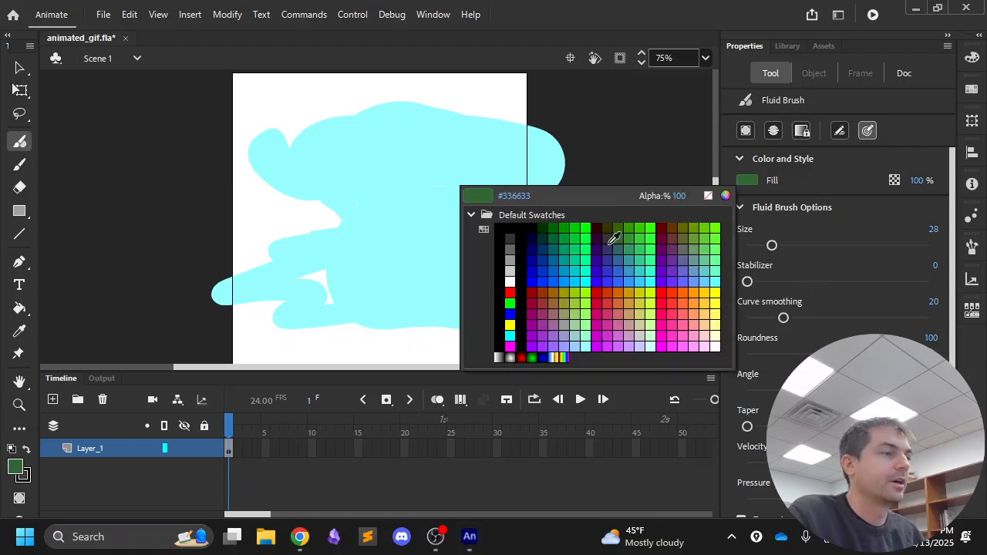
left_click(540, 269)
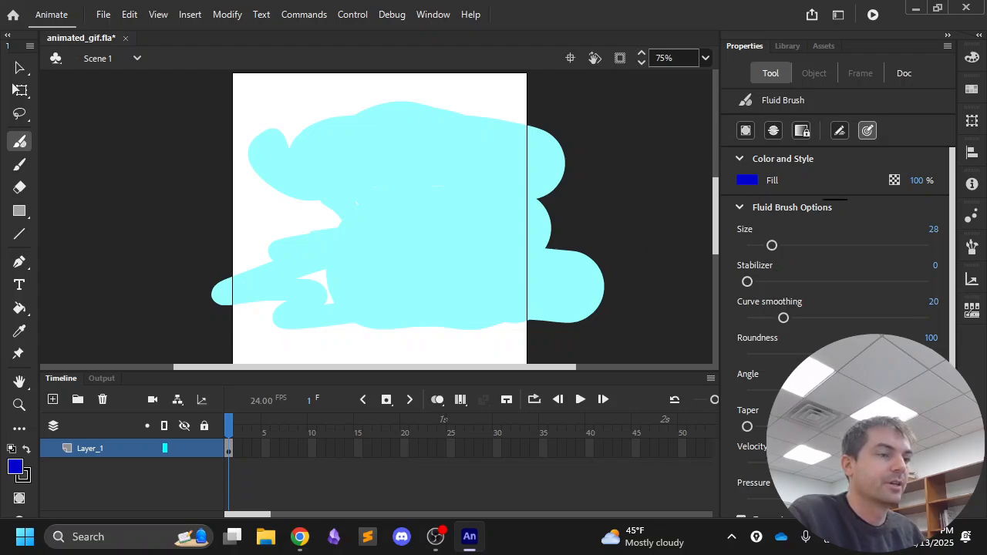
left_click_drag(748, 426, 802, 427)
left_click_drag(420, 261, 266, 225)
mouse_move(391, 169)
left_mouse_down()
mouse_move(511, 212)
mouse_move(316, 311)
mouse_move(486, 301)
left_mouse_up()
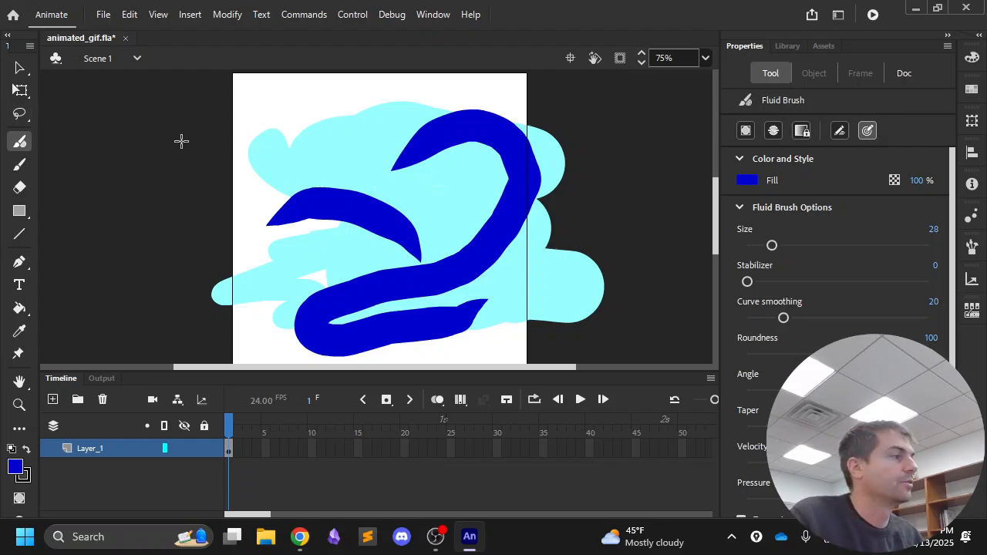
left_click_drag(250, 123, 450, 119)
mouse_move(243, 179)
left_mouse_down()
mouse_move(234, 218)
mouse_move(345, 204)
mouse_move(399, 219)
left_mouse_up()
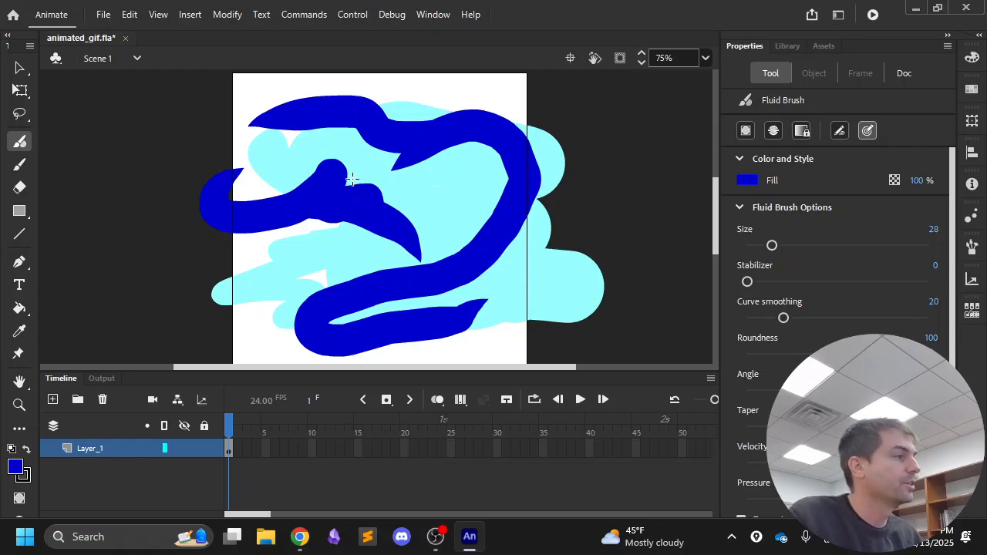
Step: Delete all the artwork on the stage and undo the deletion
key("ctrl+a")
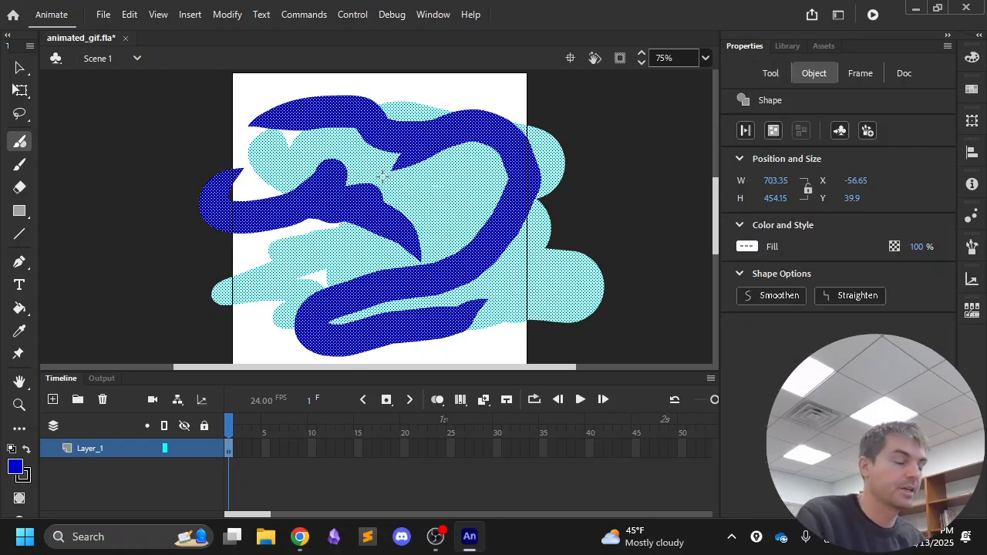
key("Delete")
key("ctrl+z")
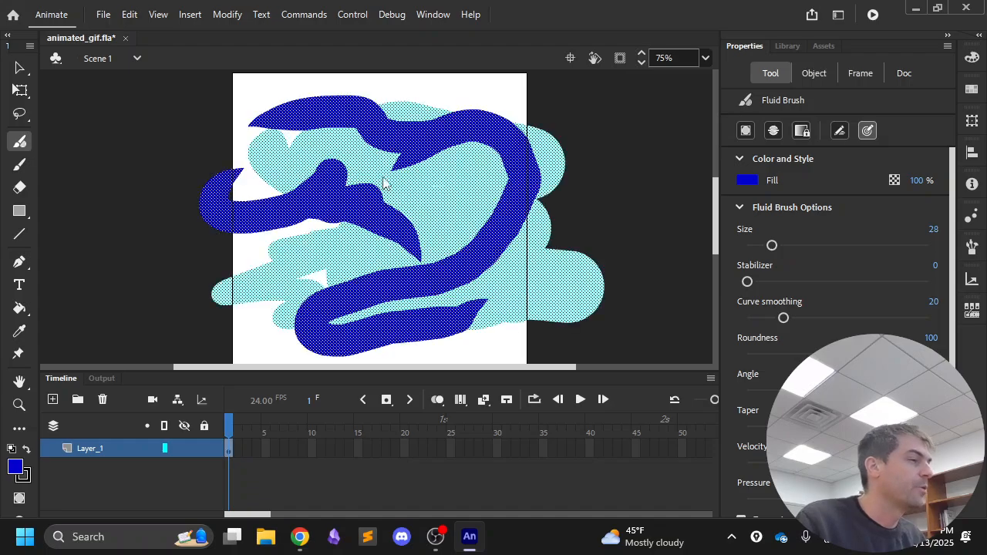
Step: Delete the long winding dark blue shape and the large central light-blue area with the Selection tool
left_click(17, 68)
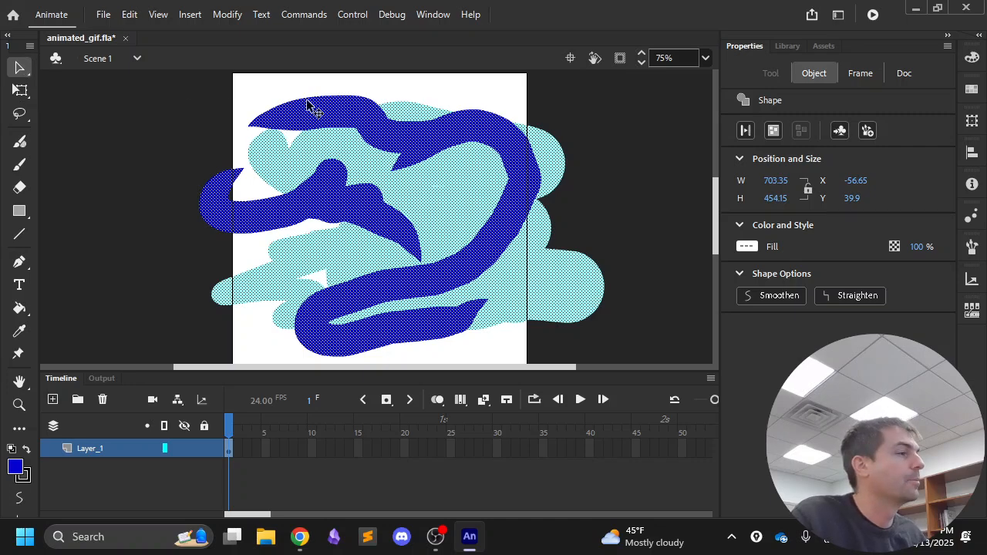
left_click(202, 132)
left_click(309, 116)
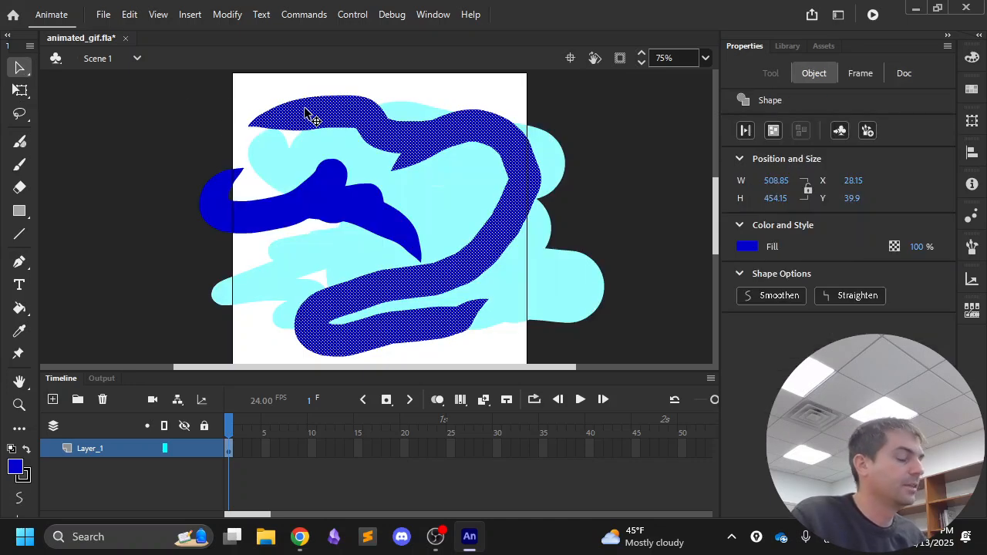
key("Delete")
left_click(424, 178)
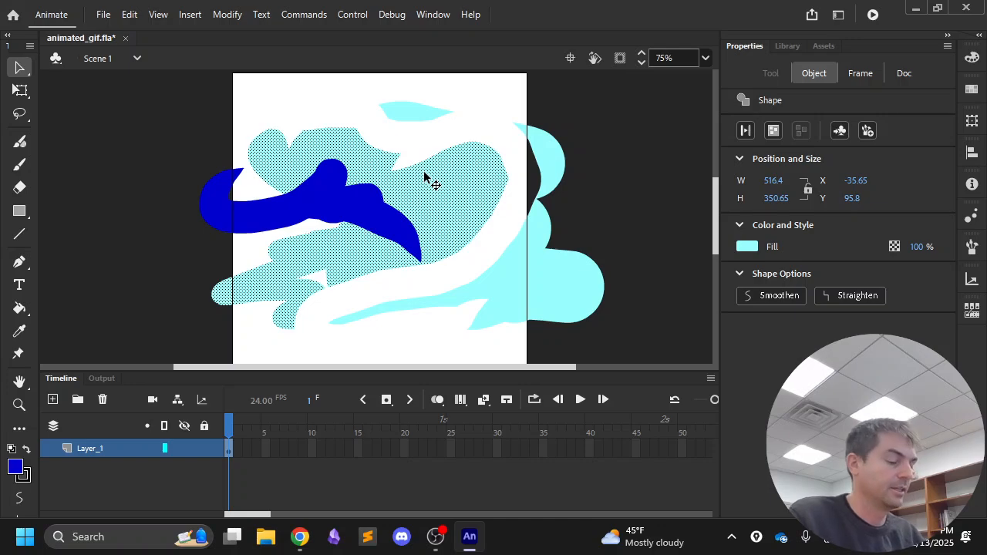
key("Delete")
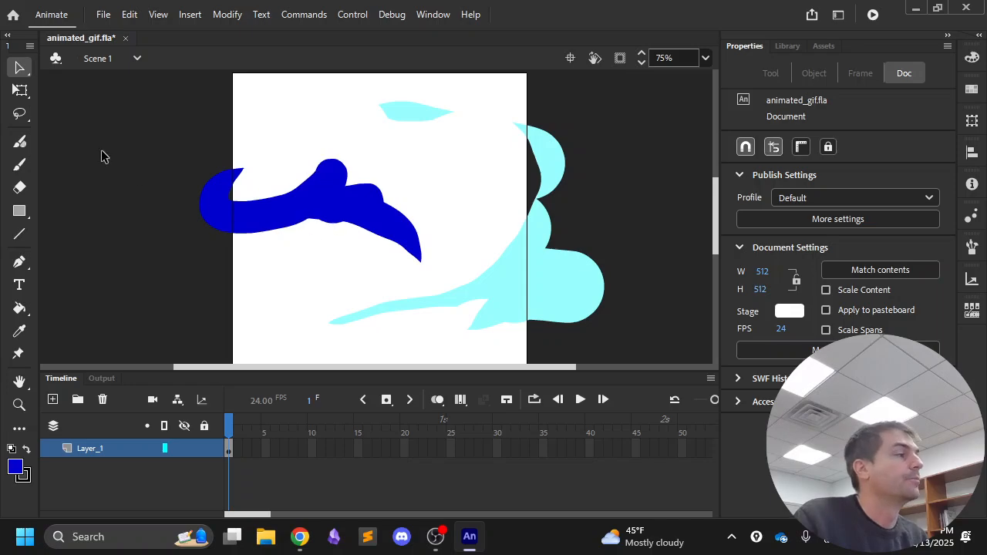
Step: Paint a dark blue Classic Brush stroke across the light-blue shape and move the piece below it to about X 136, Y 320
left_click(19, 164)
mouse_move(482, 237)
left_mouse_down()
mouse_move(495, 251)
mouse_move(609, 264)
left_mouse_up()
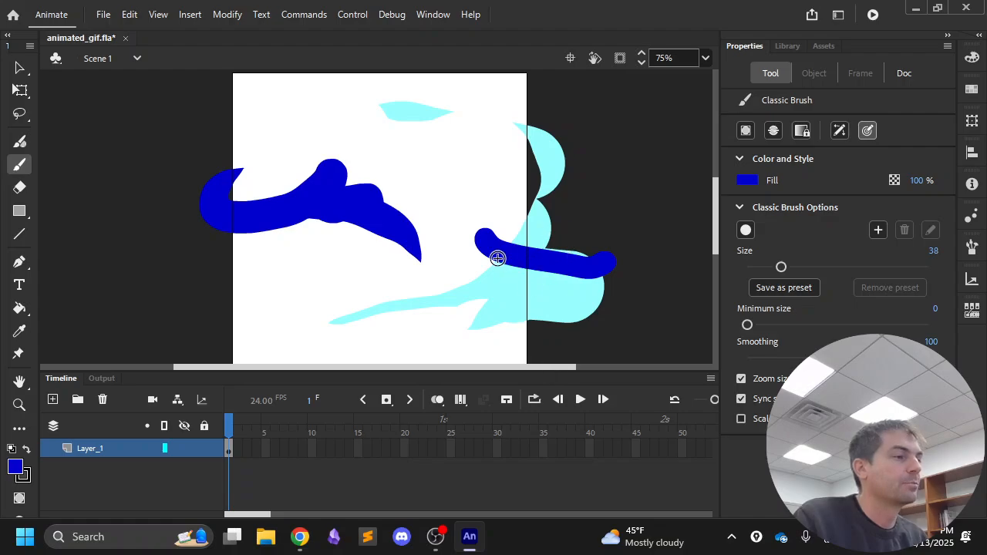
left_click(19, 68)
left_click(567, 309)
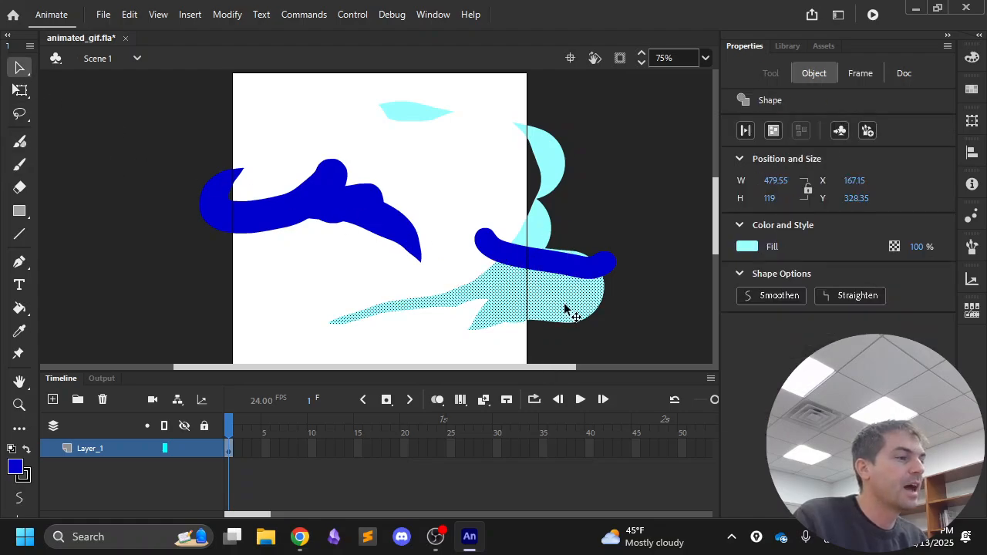
left_click_drag(567, 309, 548, 302)
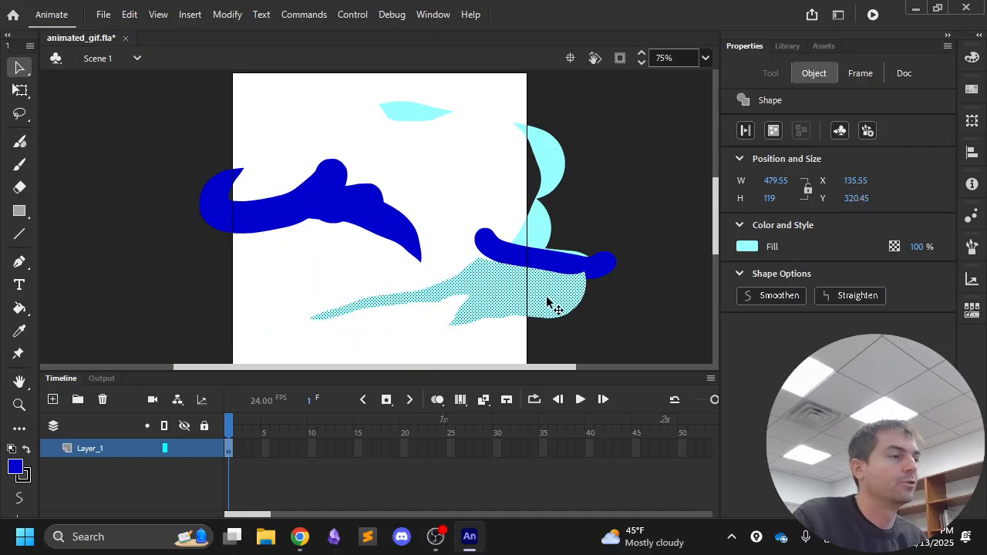
Step: Delete all five remaining light-blue and dark blue shapes one by one with the Selection tool until the stage is empty
left_click(545, 153)
key("Delete")
left_click(520, 266)
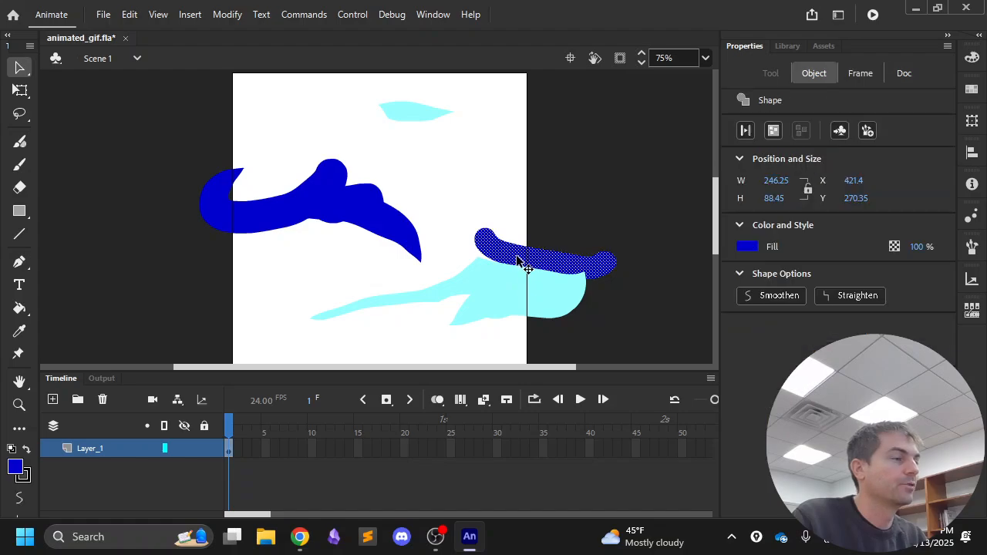
key("Delete")
left_click(498, 293)
key("Delete")
left_click(371, 223)
key("Delete")
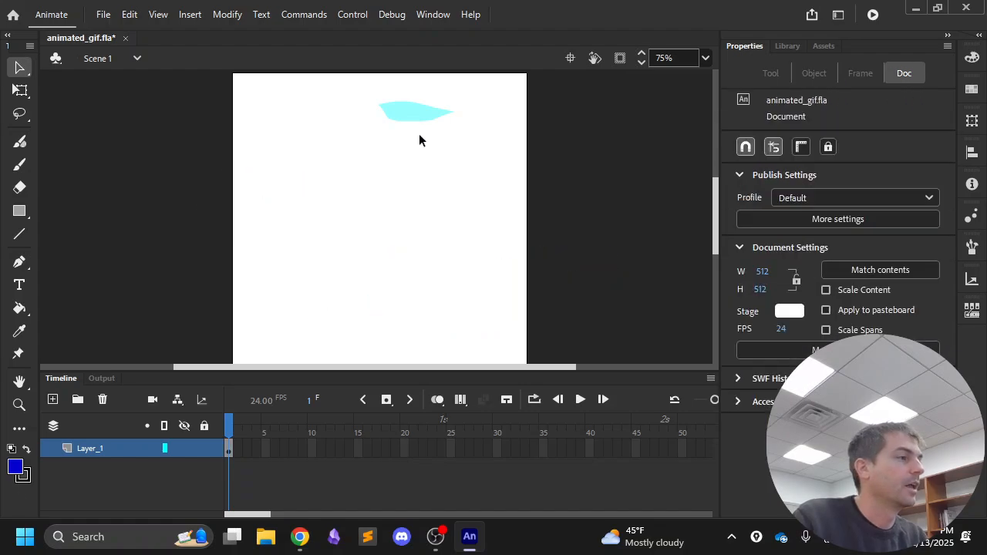
left_click(416, 117)
key("Delete")
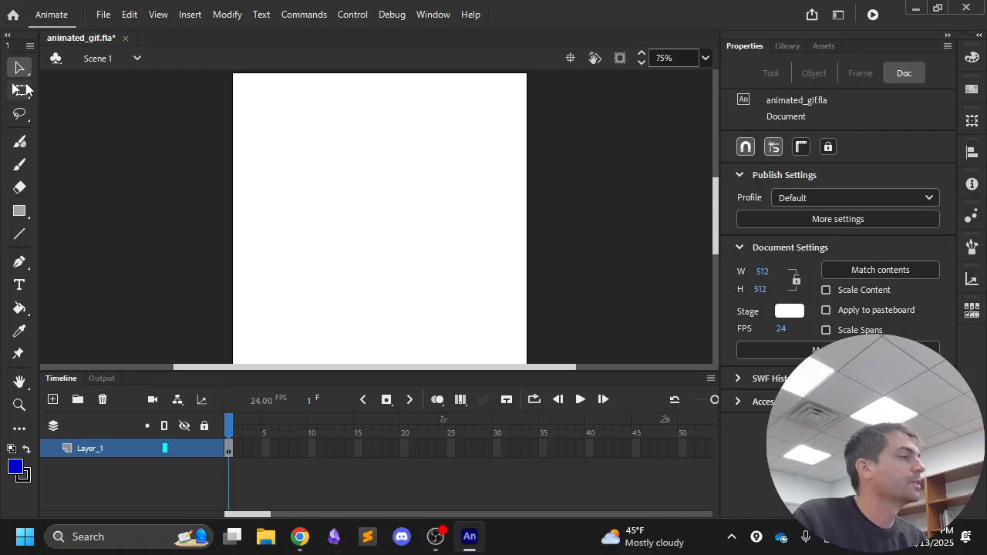
Step: Paint a curved dark blue Fluid Brush stroke in the stage's upper half and move it to about X 153, Y 95
left_click(20, 141)
mouse_move(346, 136)
left_mouse_down()
mouse_move(433, 157)
mouse_move(343, 156)
mouse_move(338, 186)
left_mouse_up()
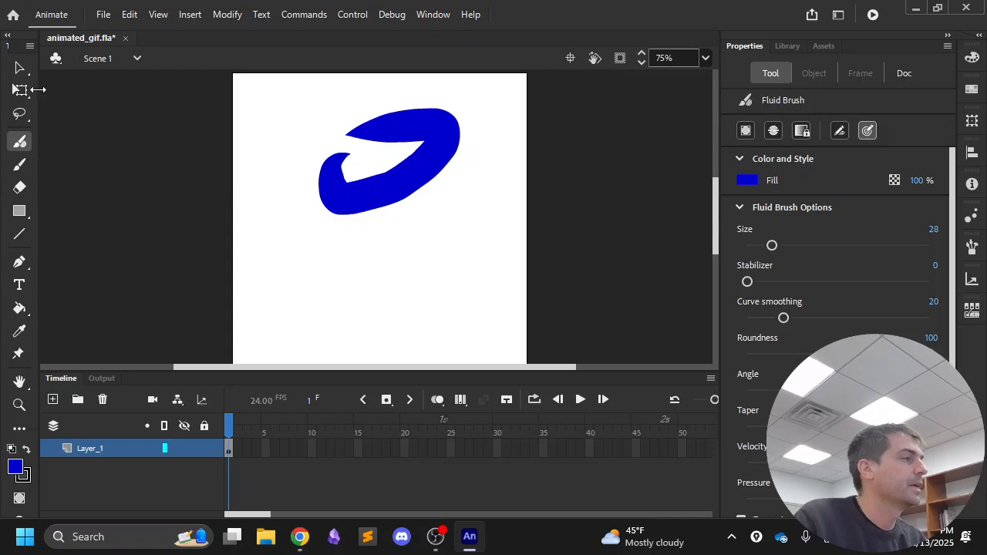
left_click(19, 68)
left_click(432, 143)
left_click_drag(432, 143, 418, 158)
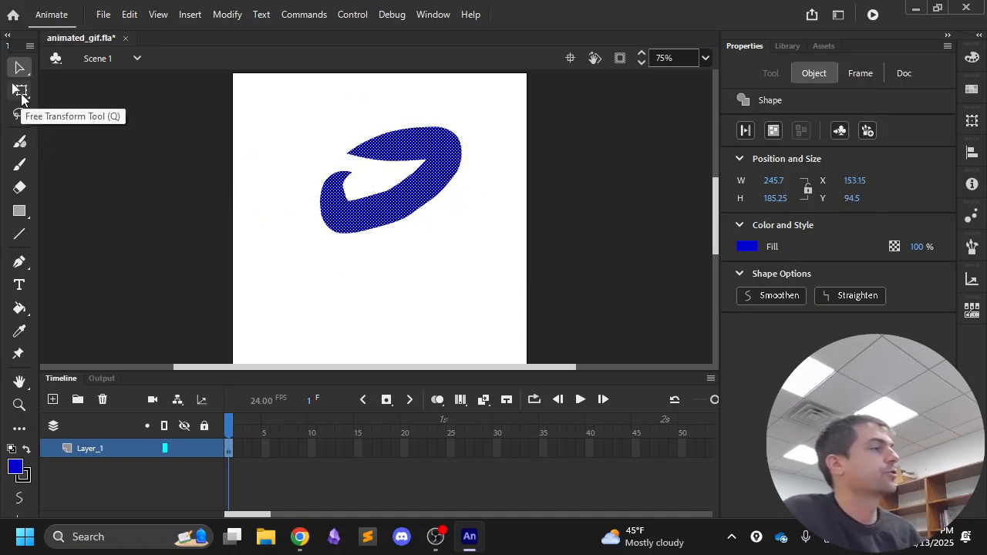
Step: Rotate and skew the dark blue stroke with the Free Transform tool into a slanted shape about 269 by 219 px
left_click(21, 95)
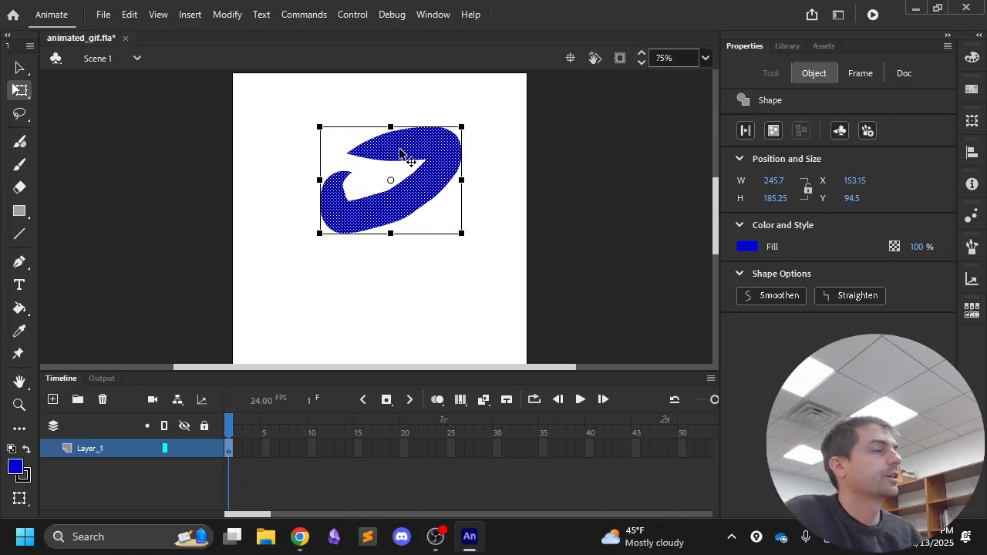
left_click_drag(478, 131, 433, 254)
left_click_drag(473, 145, 564, 128)
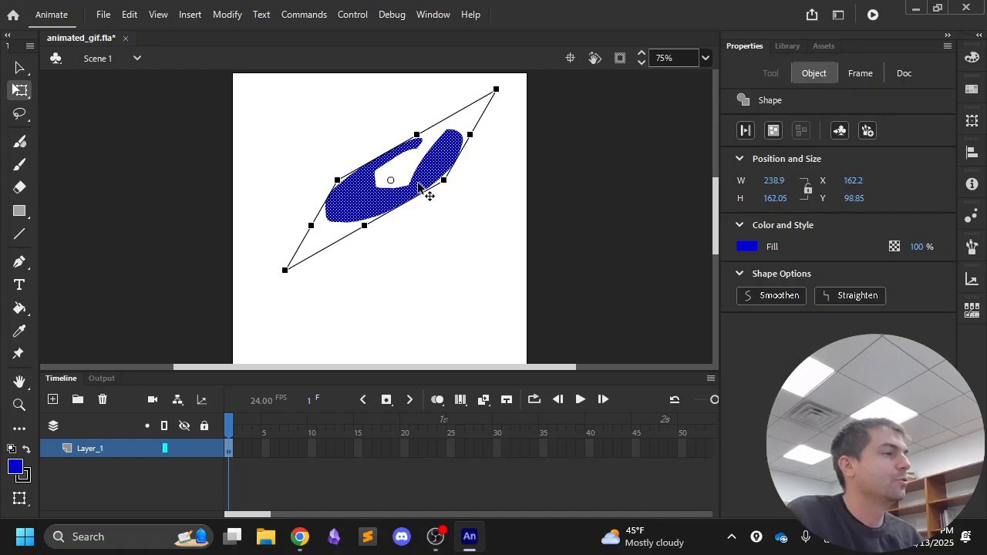
left_click_drag(352, 168, 412, 106)
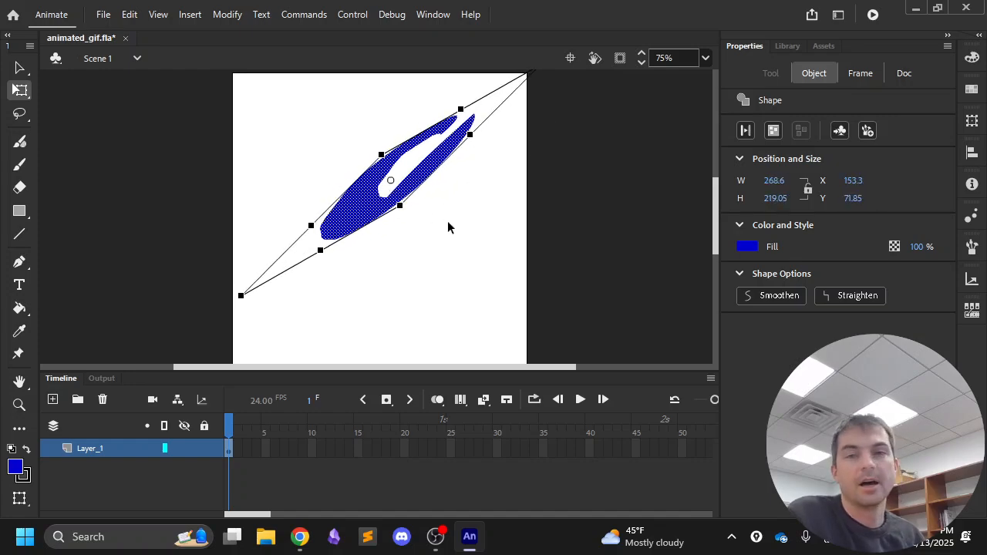
Step: Move and reshape the slanted dark blue shape to about 306 by 133 px using Free Transform, and delete it
left_click(17, 65)
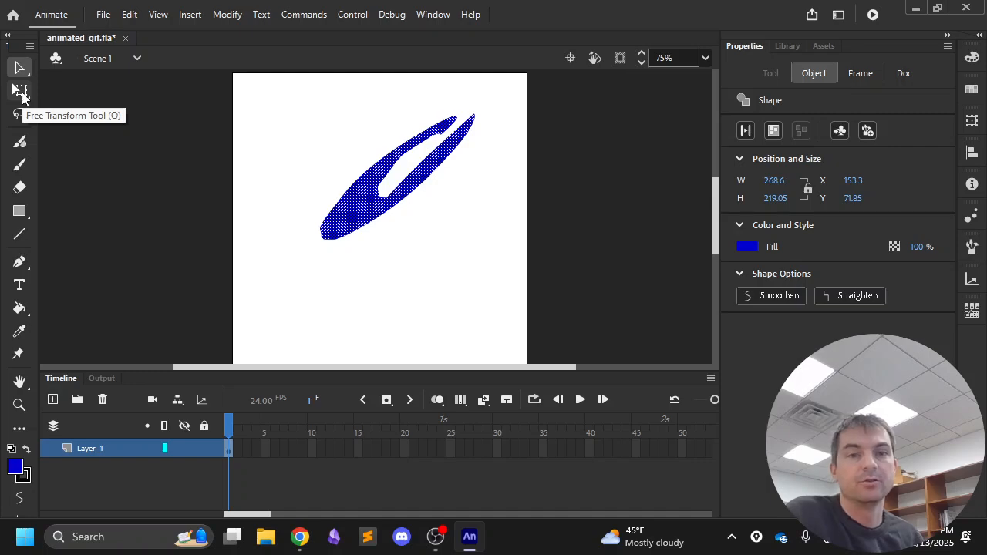
left_click_drag(390, 179, 324, 214)
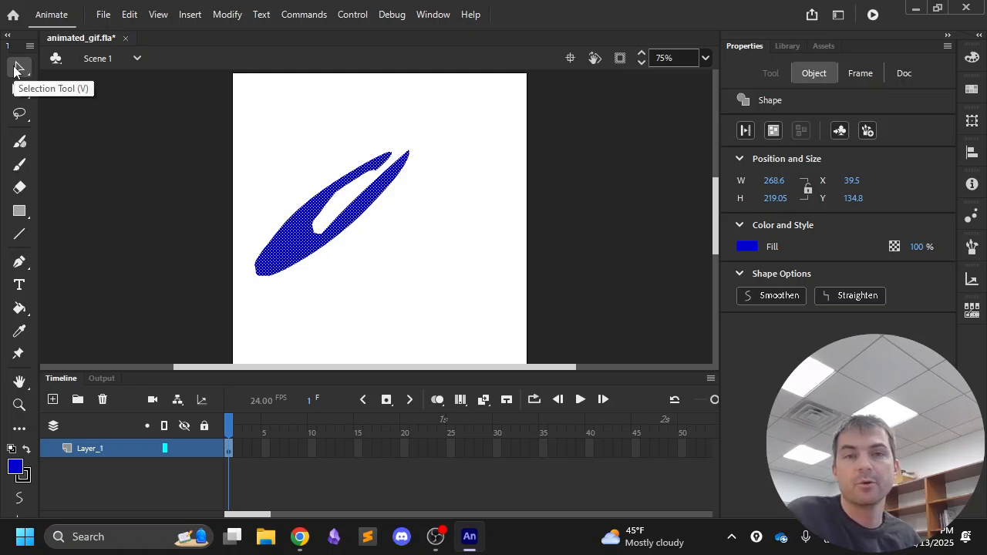
left_click_drag(329, 191, 480, 193)
key("q")
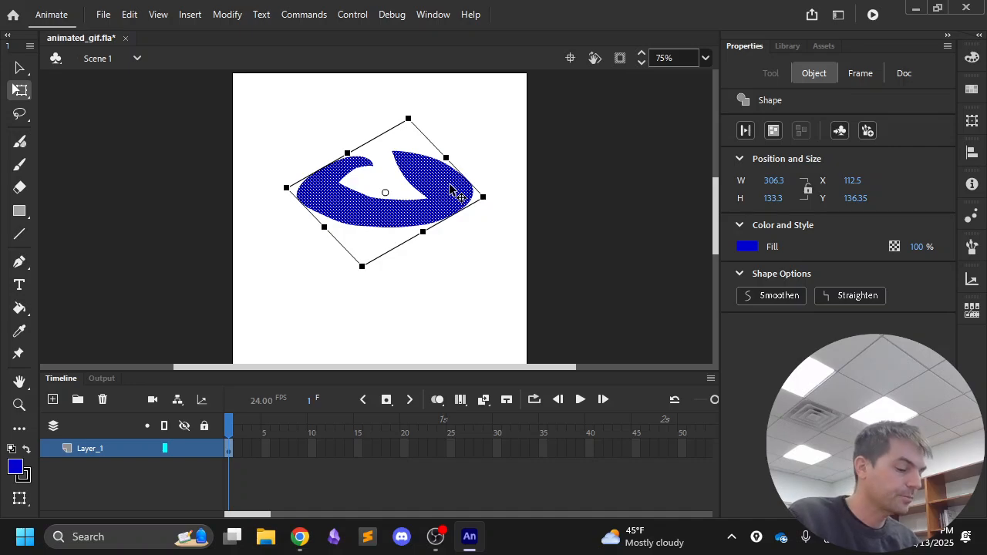
key("Delete")
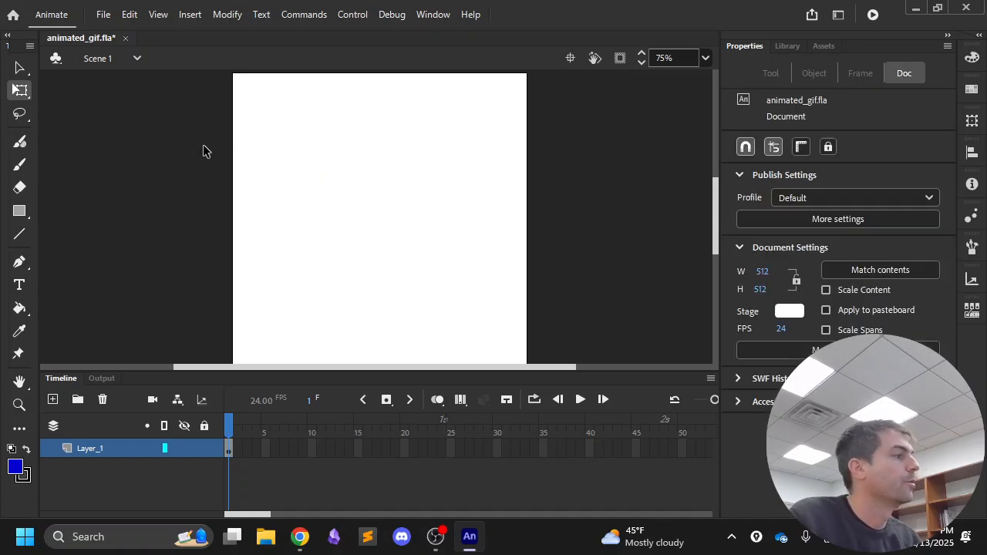
Step: Paint a curled dark blue Classic Brush stroke and erase parts of its left end with the Eraser at size 38
left_click(19, 164)
left_click_drag(286, 174, 353, 183)
left_click(20, 187)
left_click_drag(297, 154, 282, 183)
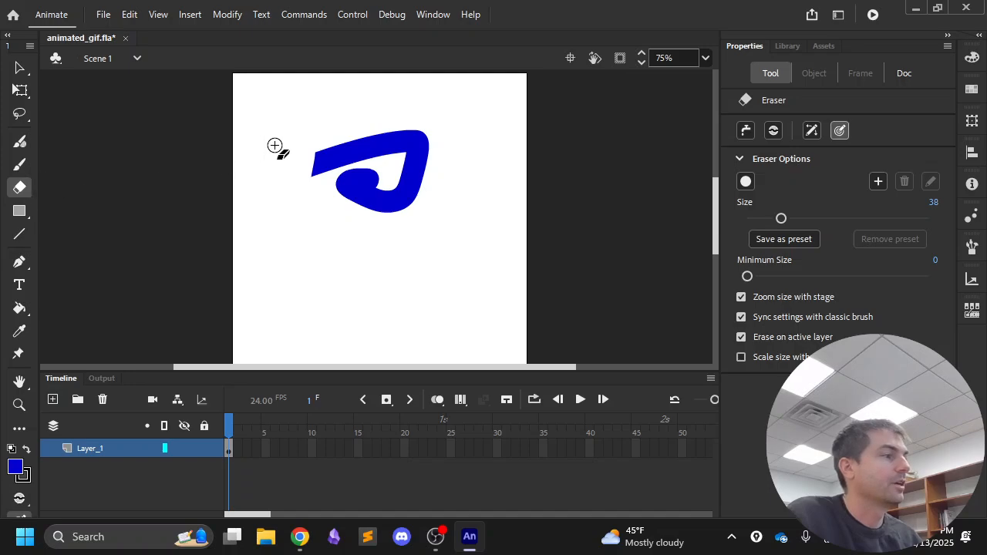
mouse_move(304, 147)
left_mouse_down()
mouse_move(308, 165)
mouse_move(335, 172)
left_mouse_up()
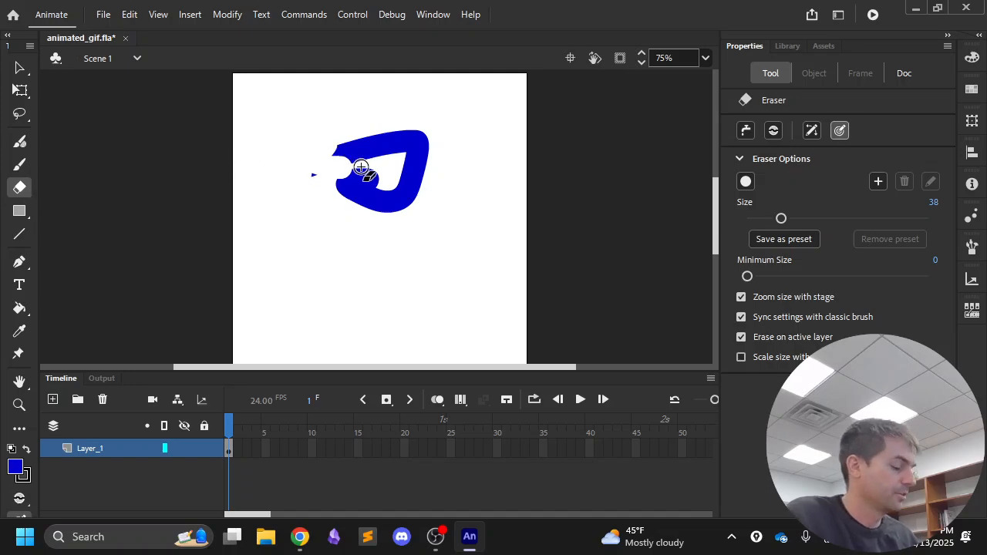
Step: Select the partly erased stroke together with its small loose fragment and delete them
key("v")
left_click_drag(472, 108, 280, 233)
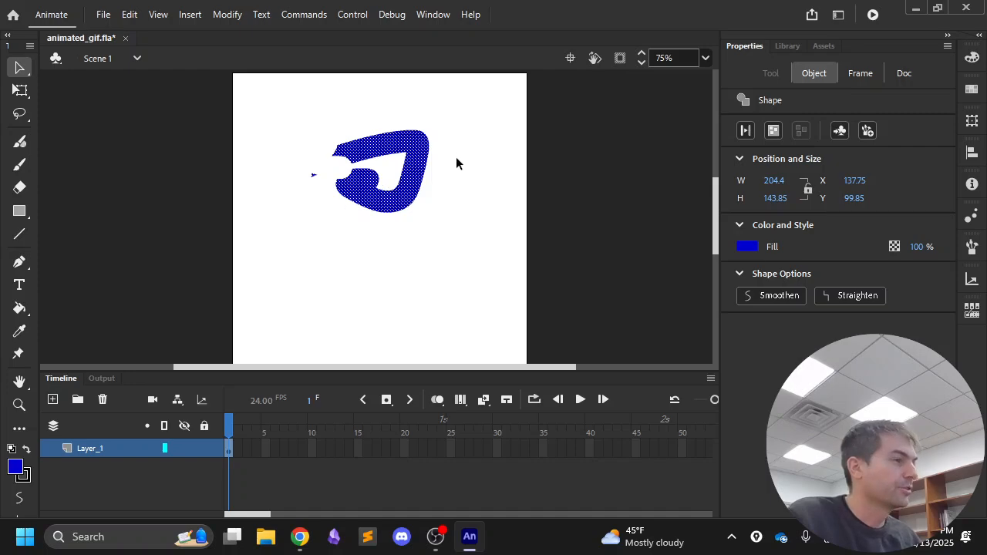
left_click_drag(491, 102, 255, 275)
left_click_drag(473, 113, 247, 257)
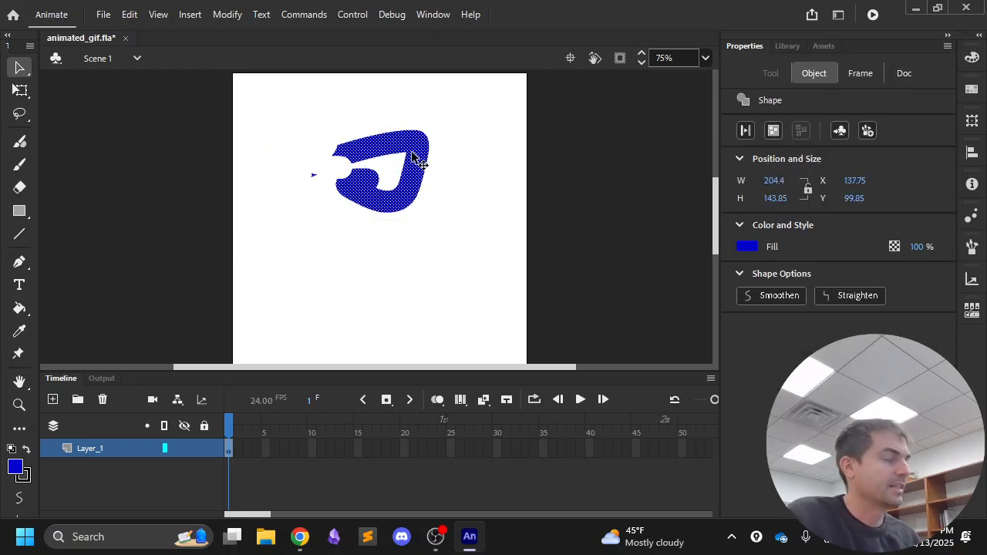
scroll(401, 160, "up", 6)
scroll(399, 162, "down", 7)
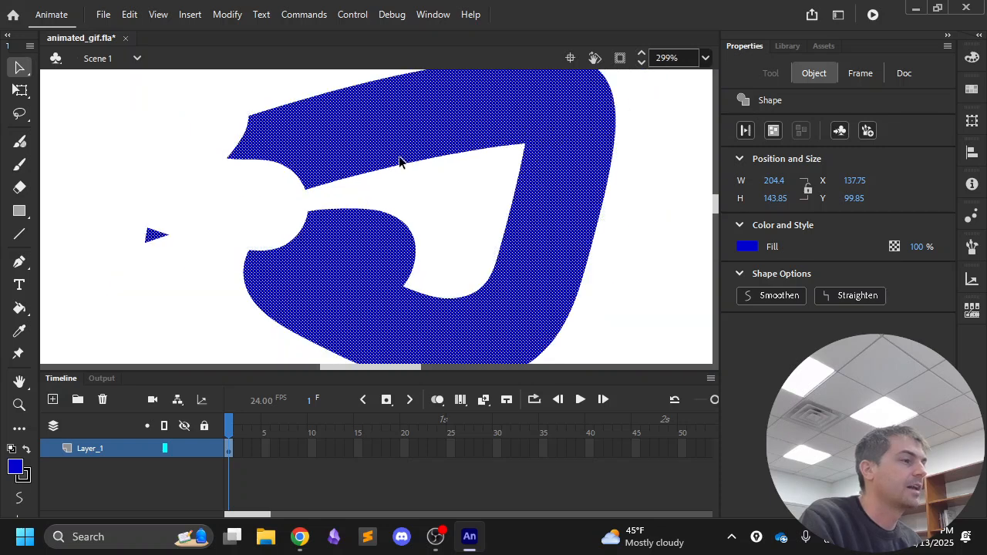
scroll(399, 162, "up", 2)
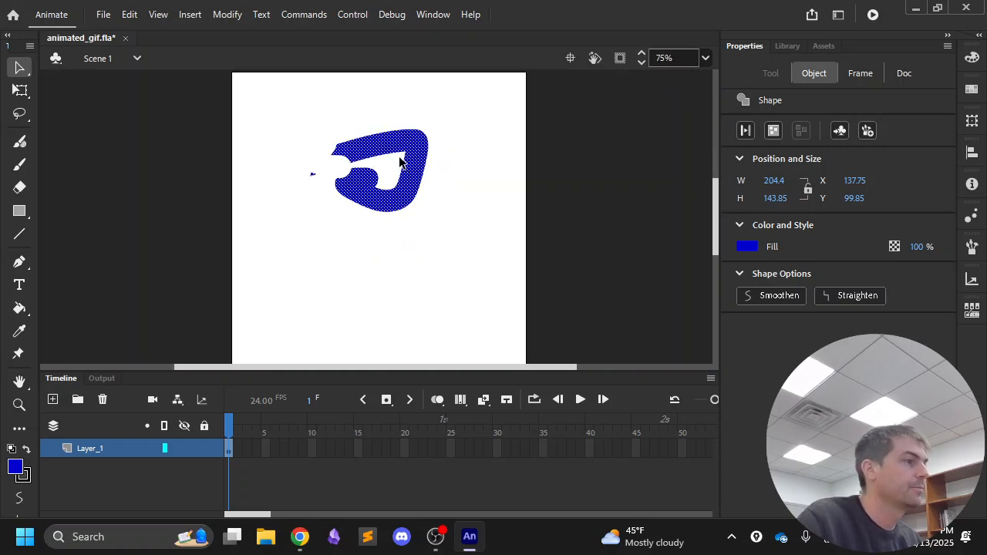
key("Delete")
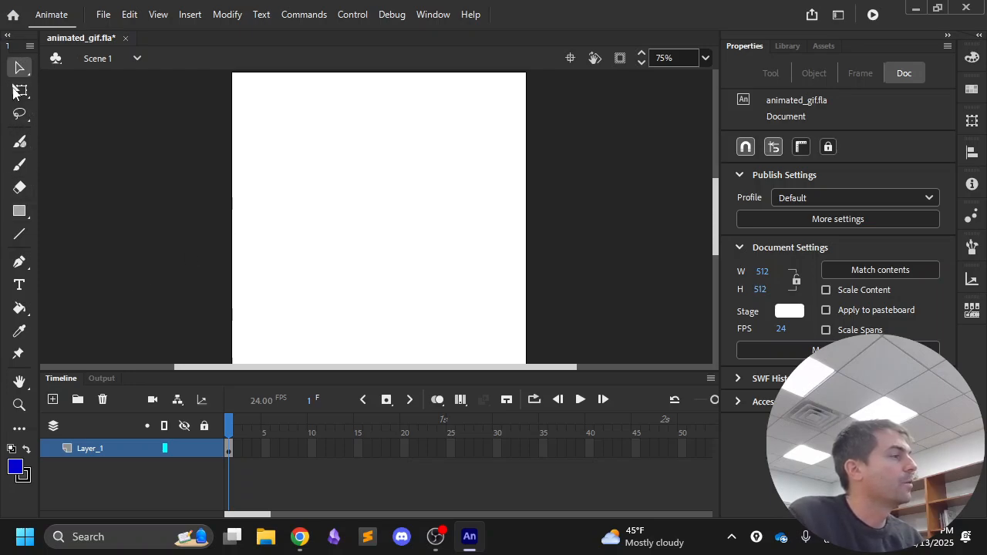
Step: Draw an oval with the Oval tool, undo it, and draw a black-outlined blue circle about 181.5 px across instead
left_click(20, 215)
left_click(21, 215)
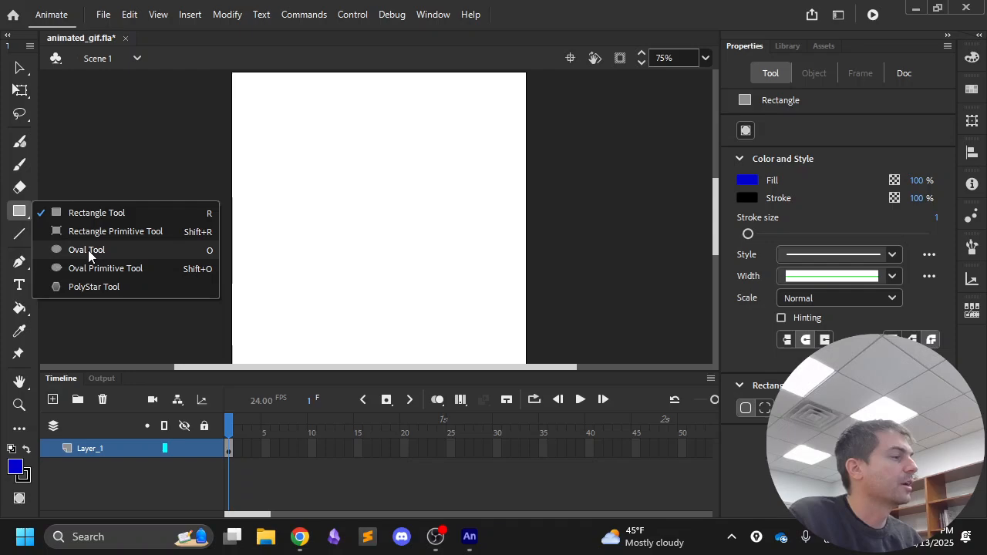
left_click(87, 251)
mouse_move(348, 162)
left_mouse_down()
mouse_move(419, 265)
mouse_move(470, 192)
mouse_move(461, 217)
mouse_move(334, 304)
mouse_move(326, 327)
mouse_move(533, 177)
mouse_move(254, 384)
mouse_move(452, 242)
mouse_move(460, 292)
mouse_move(460, 256)
mouse_move(451, 291)
mouse_move(472, 232)
mouse_move(417, 291)
mouse_move(424, 279)
mouse_move(149, 295)
mouse_move(351, 266)
mouse_move(344, 262)
mouse_move(424, 267)
mouse_move(467, 203)
mouse_move(491, 285)
mouse_move(448, 255)
mouse_move(460, 267)
left_mouse_up()
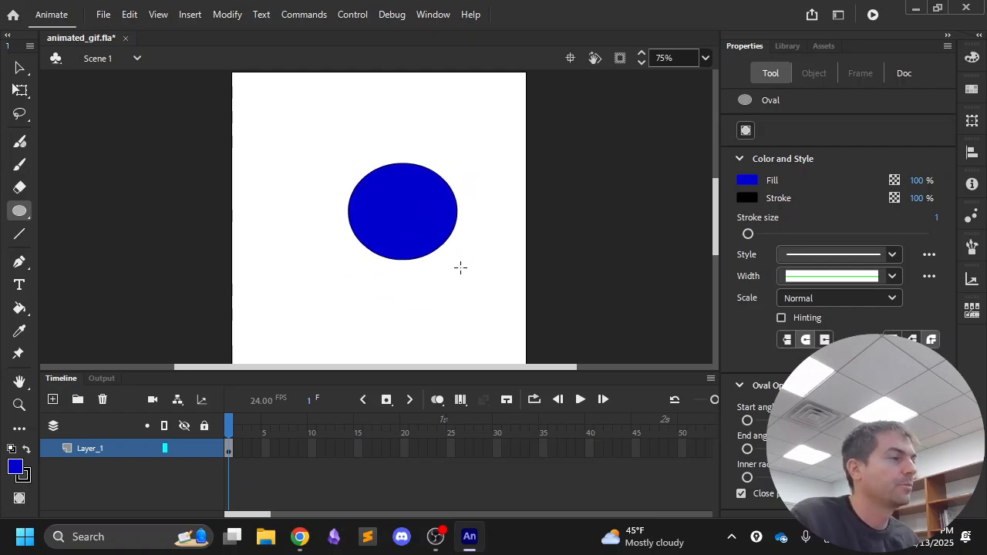
key("ctrl+z")
left_click_drag(316, 152, 416, 257)
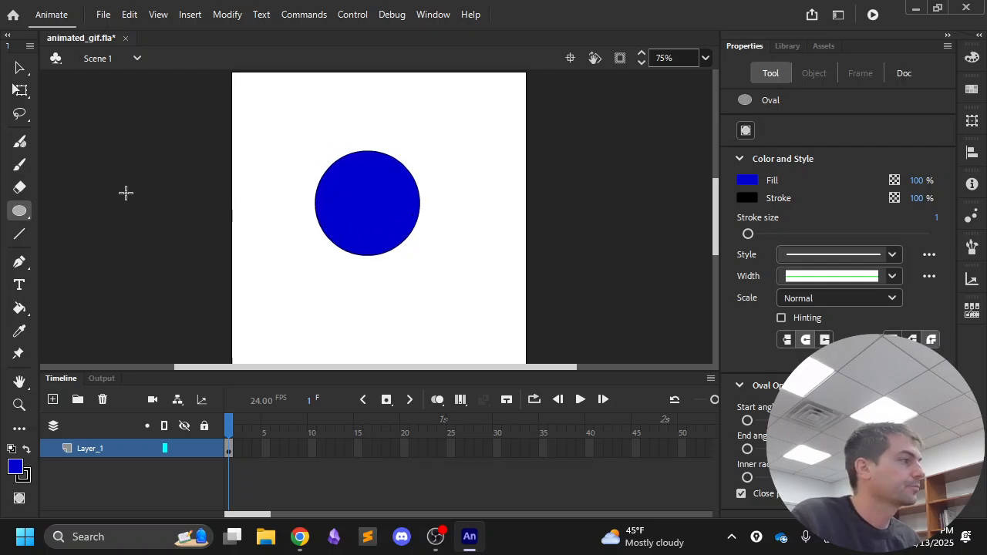
Step: Move the circle's blue fill to about X 295, Y 57 and distort the black outline left behind by pulling its edges
left_click(20, 68)
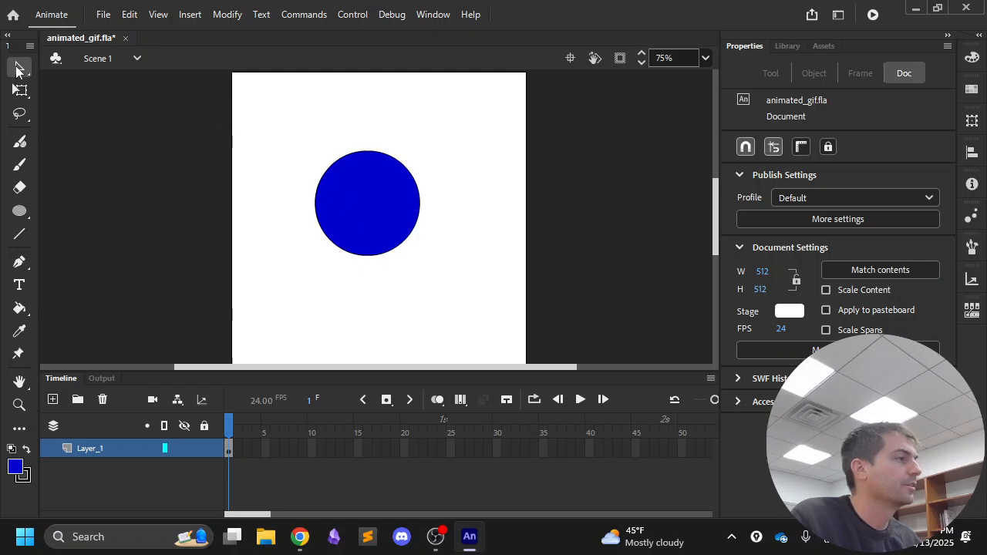
left_click_drag(362, 202, 381, 179)
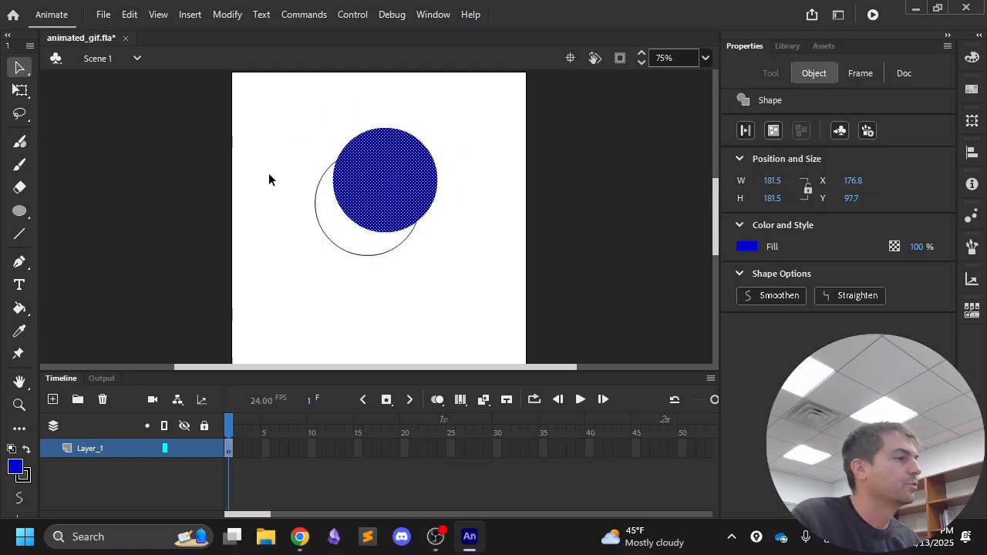
left_click_drag(374, 205, 460, 162)
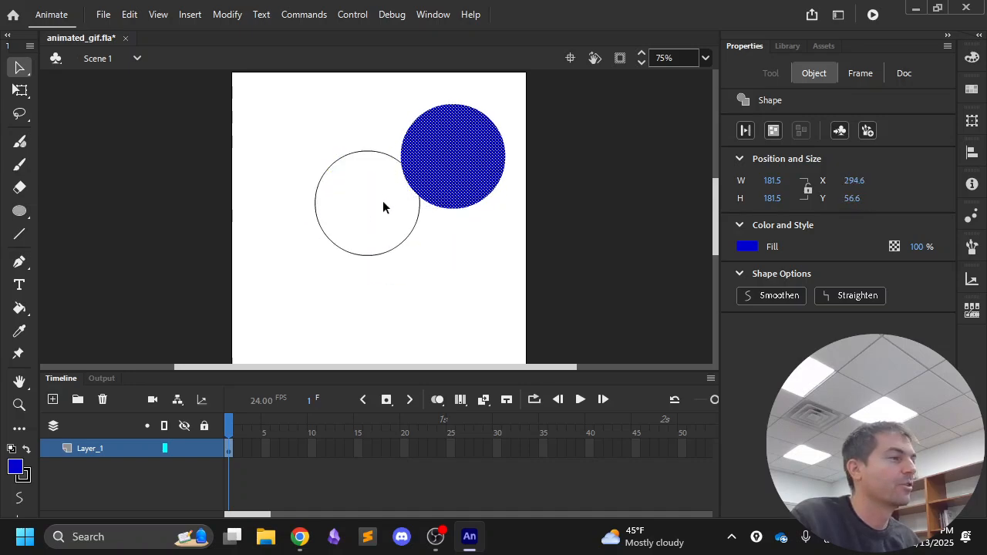
left_click_drag(365, 158, 265, 169)
left_click_drag(368, 257, 262, 258)
left_click_drag(316, 205, 243, 206)
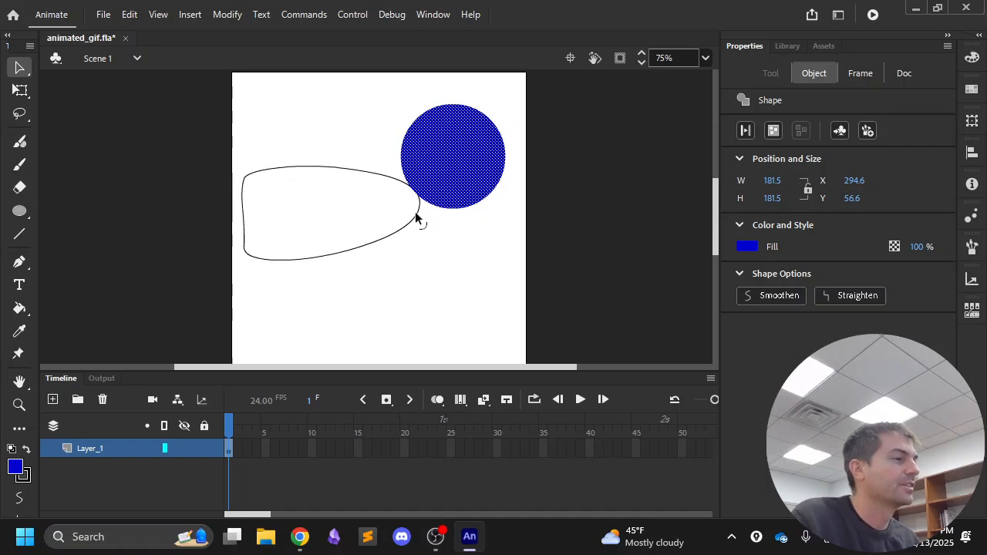
left_click_drag(416, 214, 343, 251)
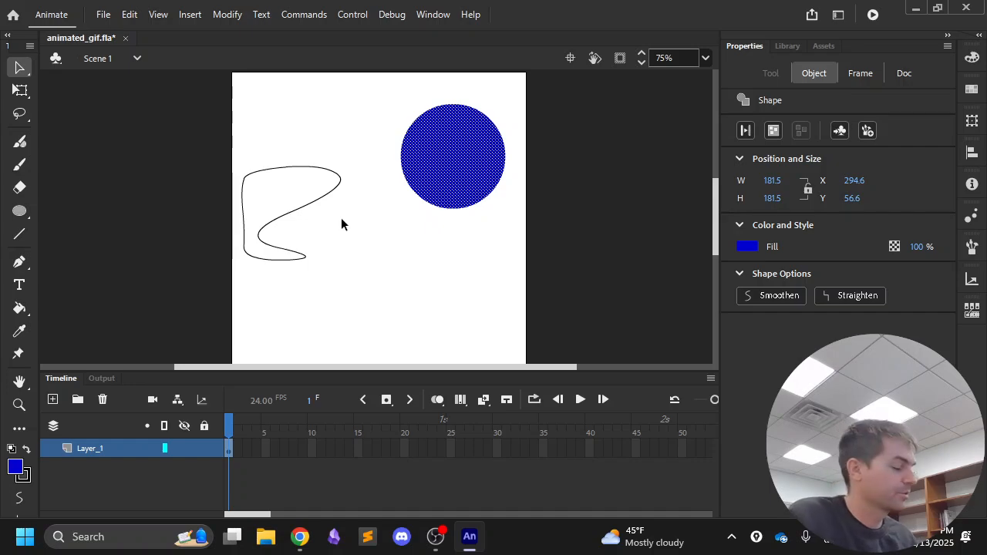
Step: Undo the outline distortions and fill moves to restore the complete circle, leaving nothing selected
key("ctrl+z")
key("ctrl+z")
key("ctrl+z")
key("ctrl+z")
key("ctrl+z")
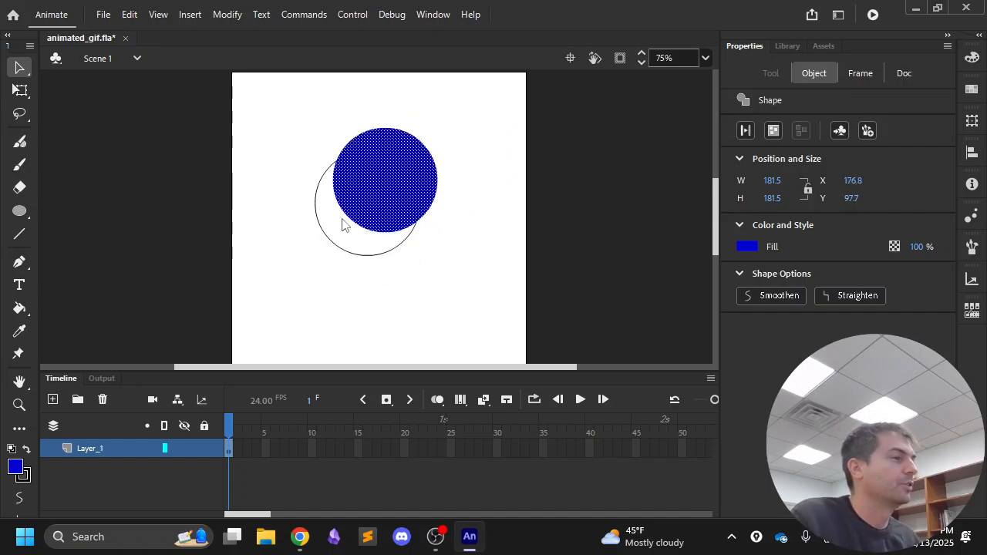
left_click(212, 197)
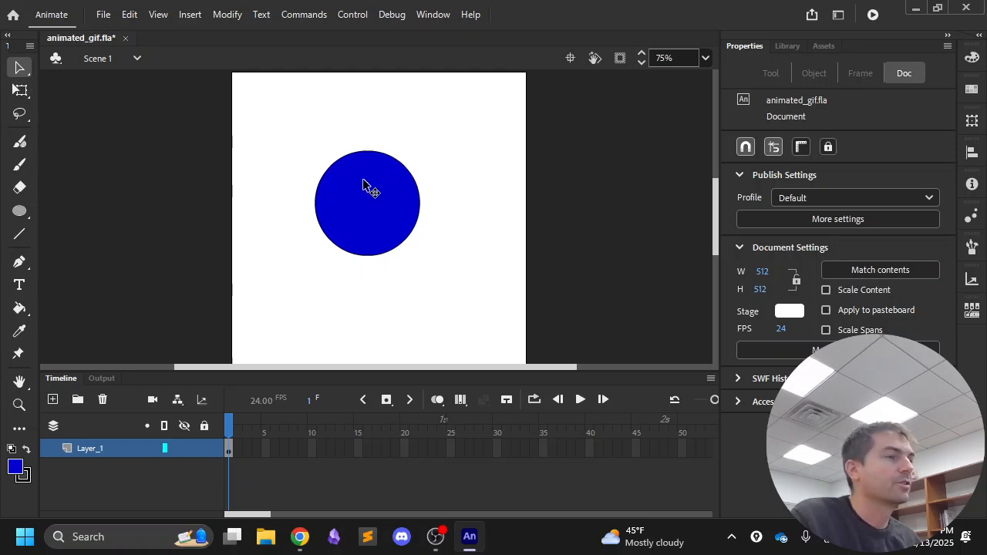
Step: Draw a smaller blue circle to the right of the large one and set the Oval tool's fill to a medium blue
left_click(19, 211)
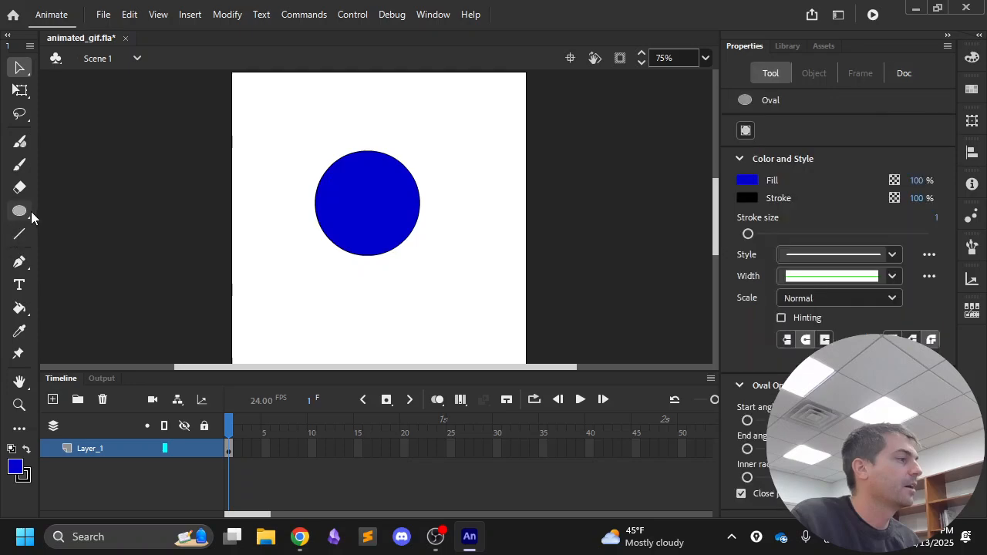
left_click_drag(454, 140, 521, 206)
left_click(747, 181)
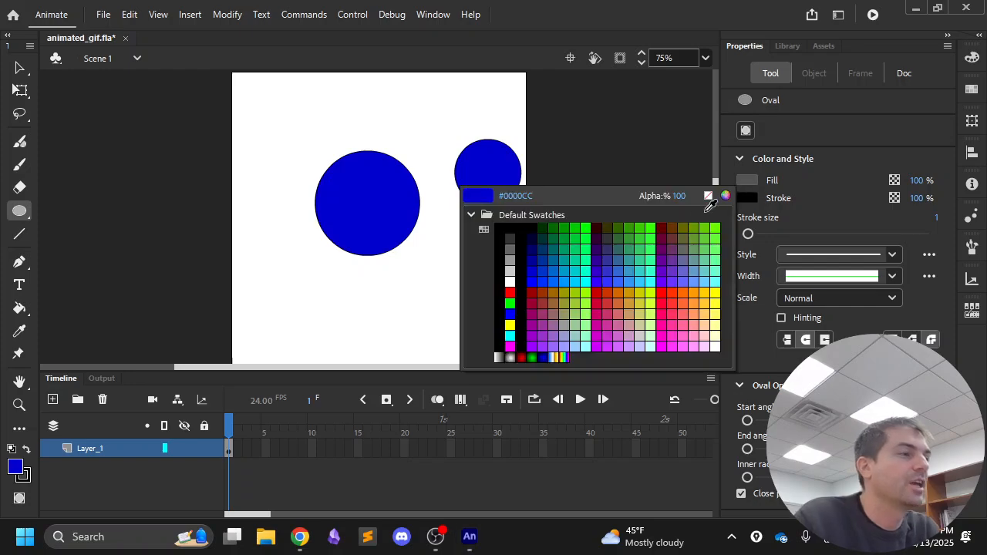
left_click(553, 268)
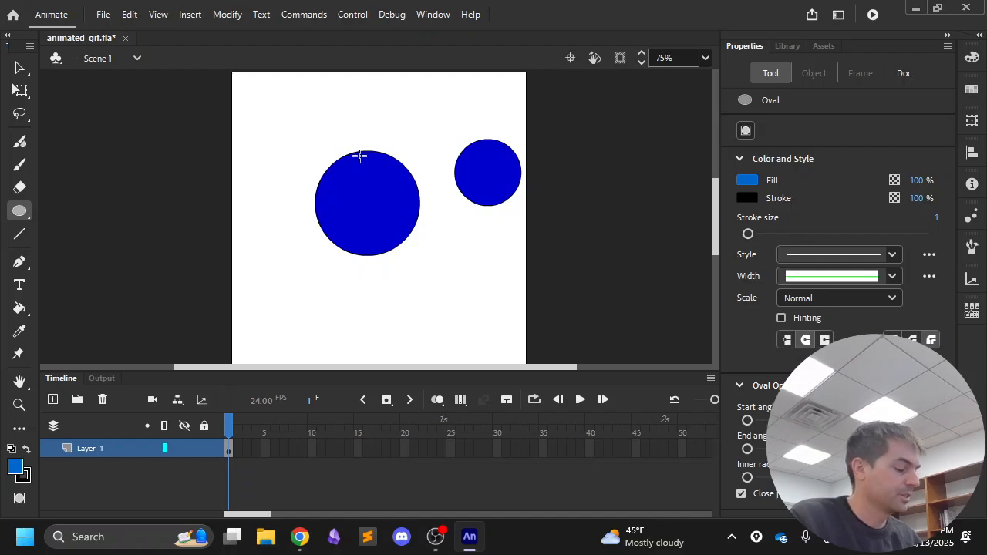
Step: Select both circles with the Selection tool and delete them
key("v")
left_click_drag(529, 98, 280, 292)
key("Delete")
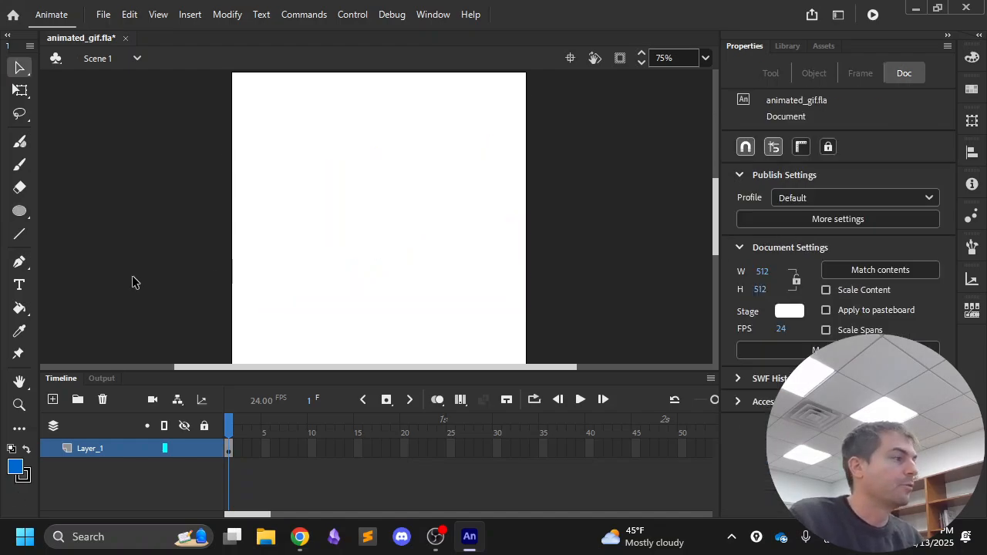
Step: Set the Oval tool's fill to light purple and draw an upright oval with a black outline in the upper middle of the stage
left_click(20, 211)
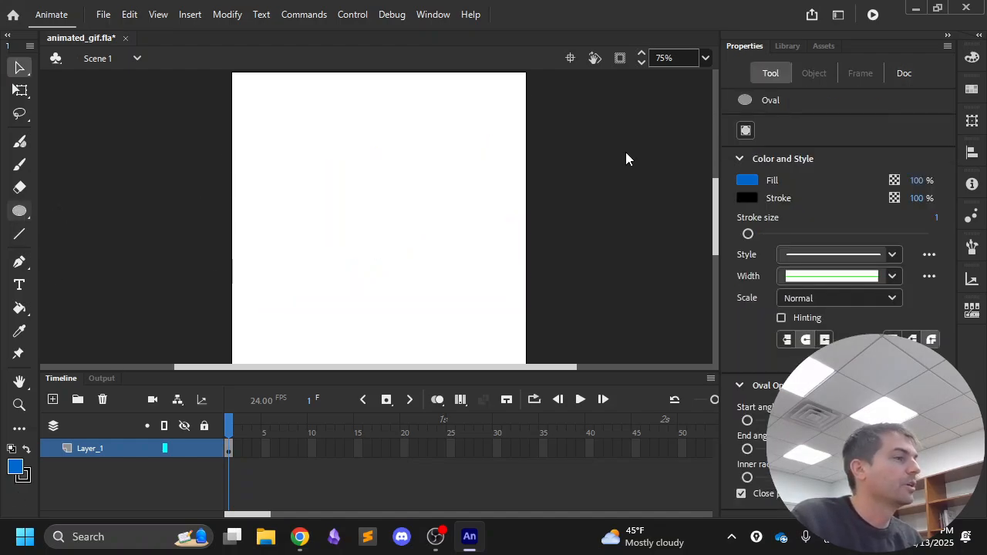
left_click(746, 179)
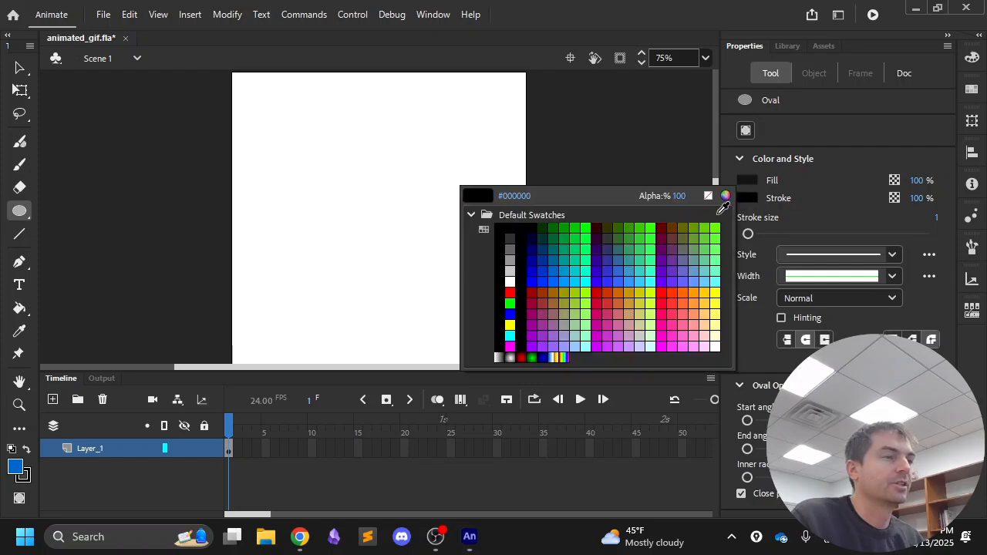
left_click(618, 347)
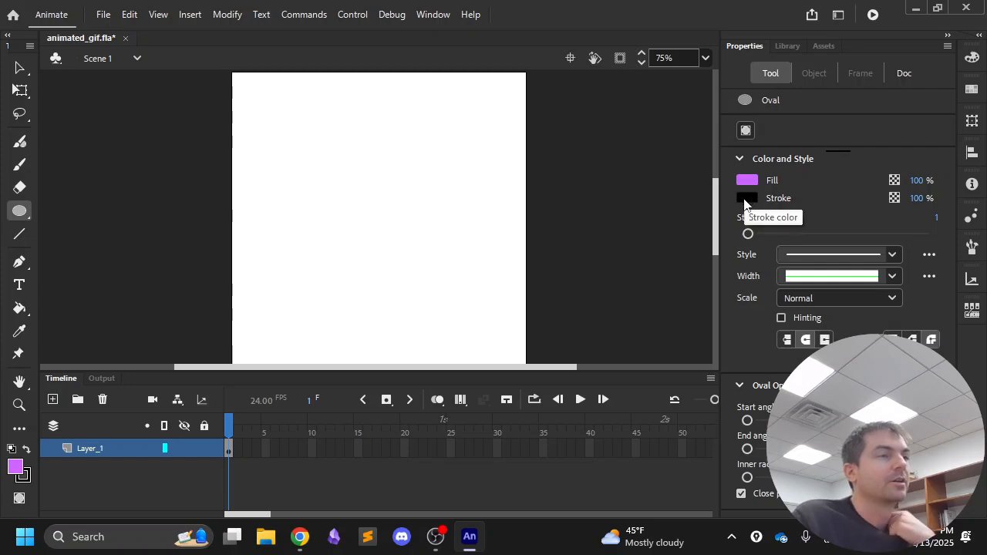
left_click_drag(316, 137, 395, 239)
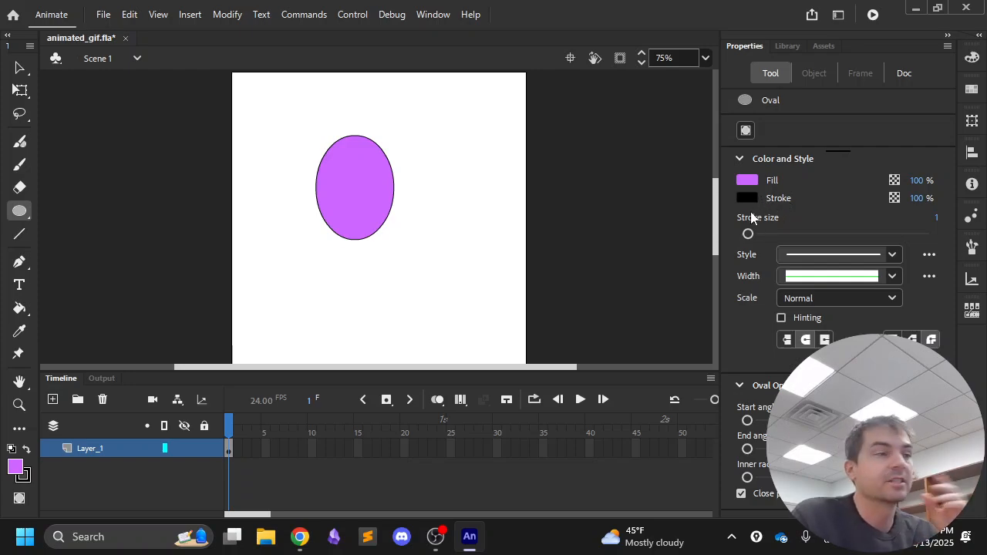
Step: Set the Oval tool's stroke to green #66CC00 at size 61 and draw two thickly outlined ovals side by side
left_click(746, 197)
left_click(764, 203)
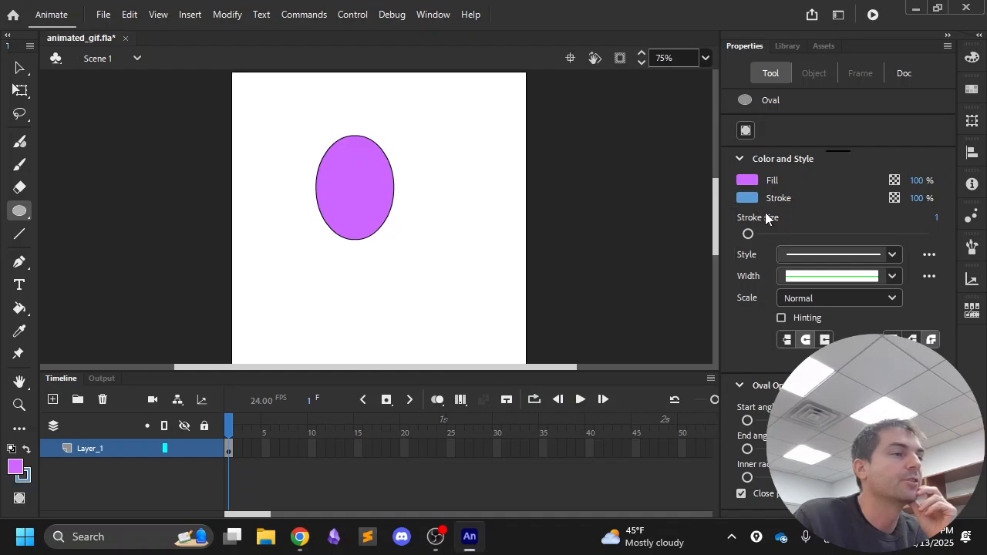
left_click(747, 198)
left_click(574, 254)
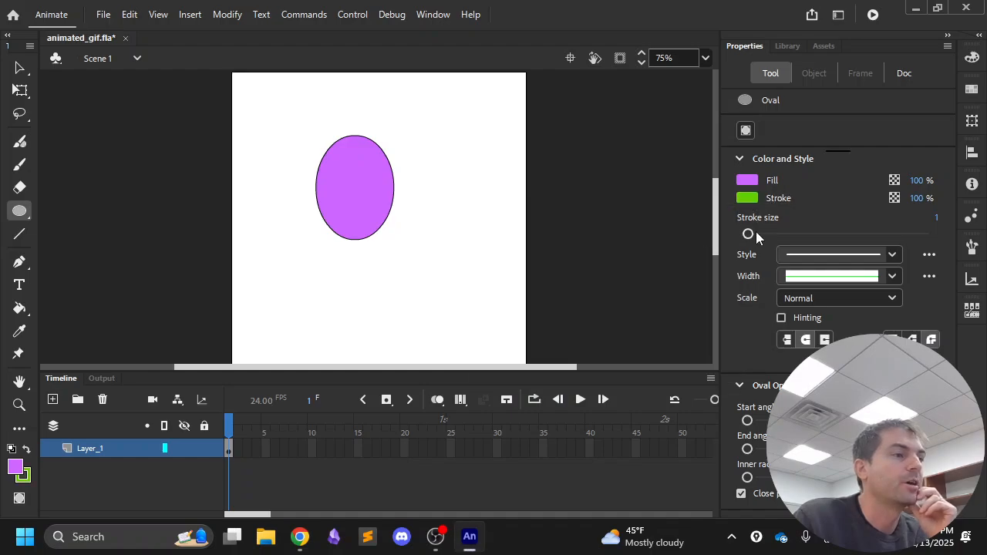
left_click_drag(747, 233, 802, 233)
left_click_drag(428, 137, 515, 222)
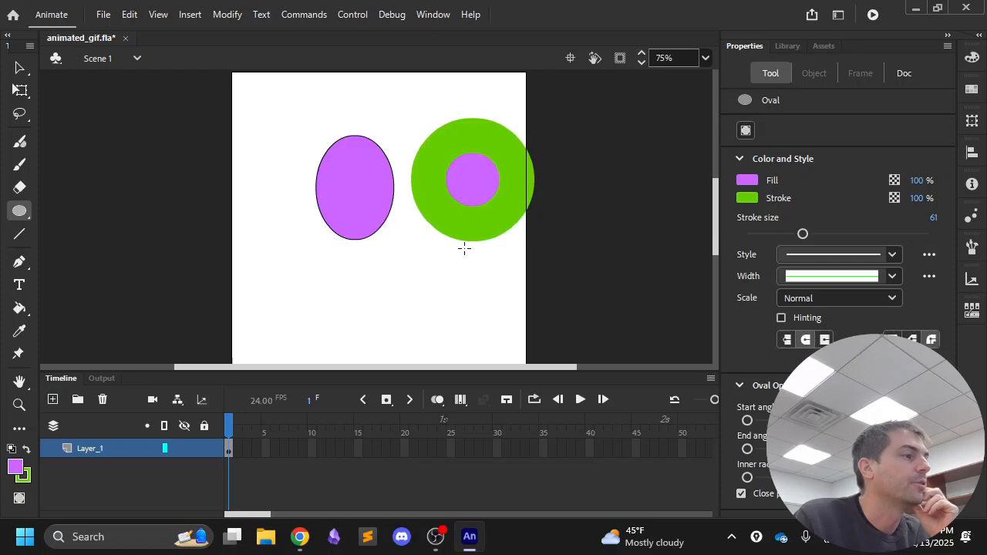
mouse_move(420, 254)
left_mouse_down()
mouse_move(218, 381)
mouse_move(258, 193)
mouse_move(245, 98)
left_mouse_up()
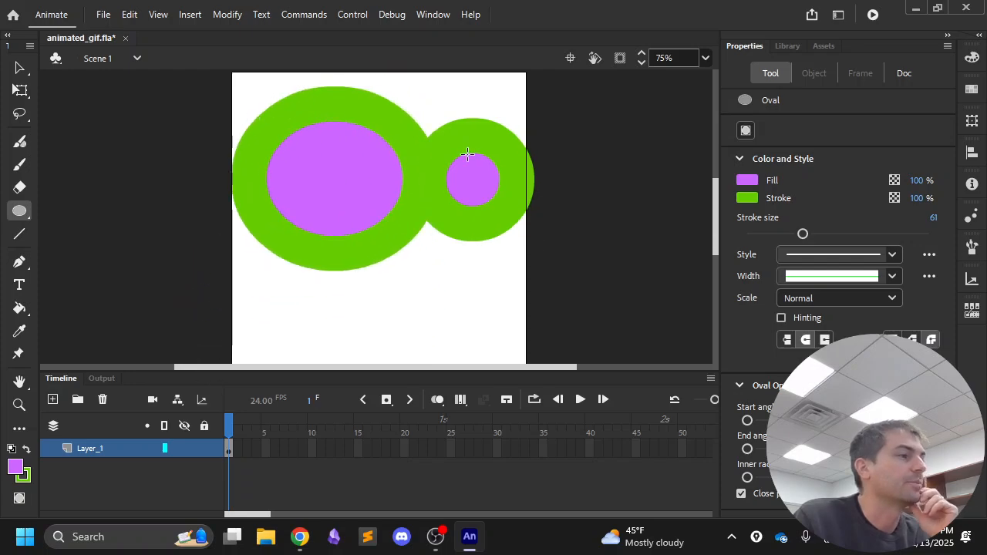
Step: Select all the ovals on the stage and delete them
key("v")
left_click_drag(551, 91, 131, 358)
key("Delete")
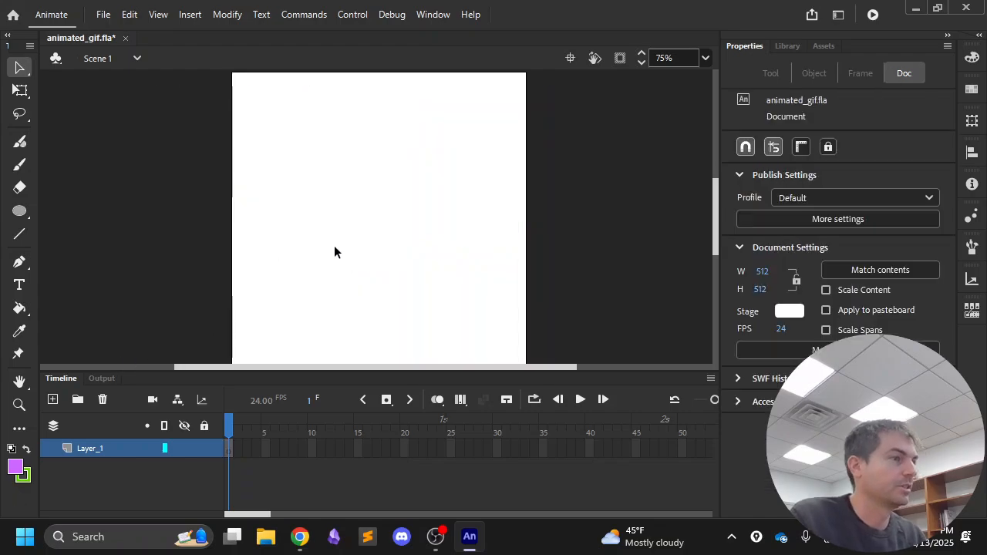
Step: Turn off the Oval tool's stroke and draw a plain purple circle about 86 px wide near the stage's centre, leaving it deselected
left_click(23, 208)
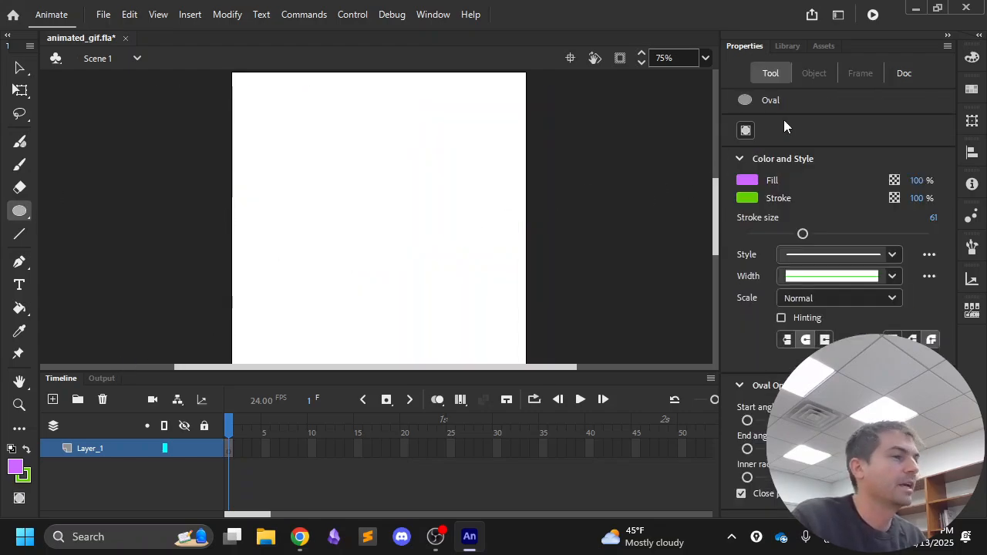
left_click(748, 198)
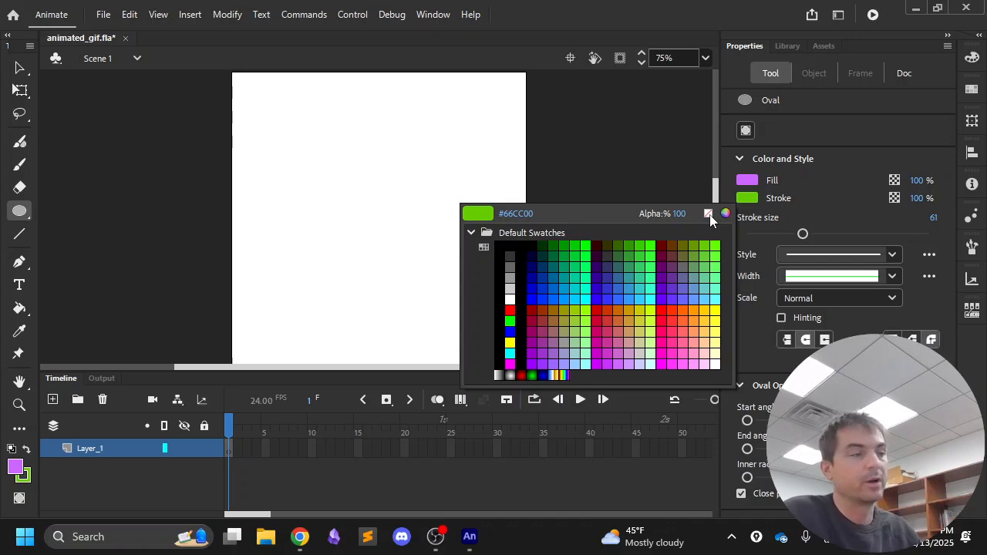
left_click(708, 215)
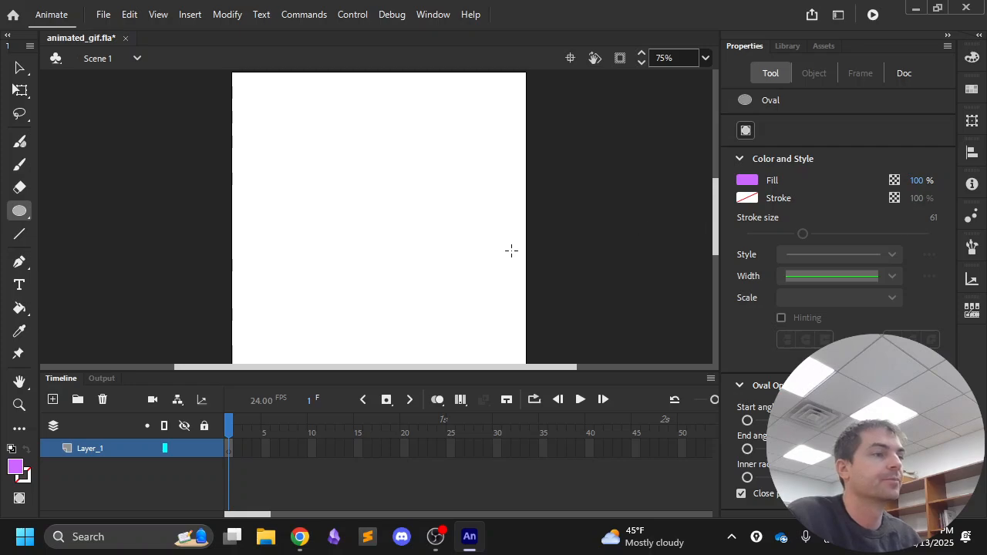
mouse_move(339, 193)
left_mouse_down()
mouse_move(386, 249)
mouse_move(363, 218)
mouse_move(393, 181)
mouse_move(379, 214)
mouse_move(388, 219)
left_mouse_up()
left_click(20, 68)
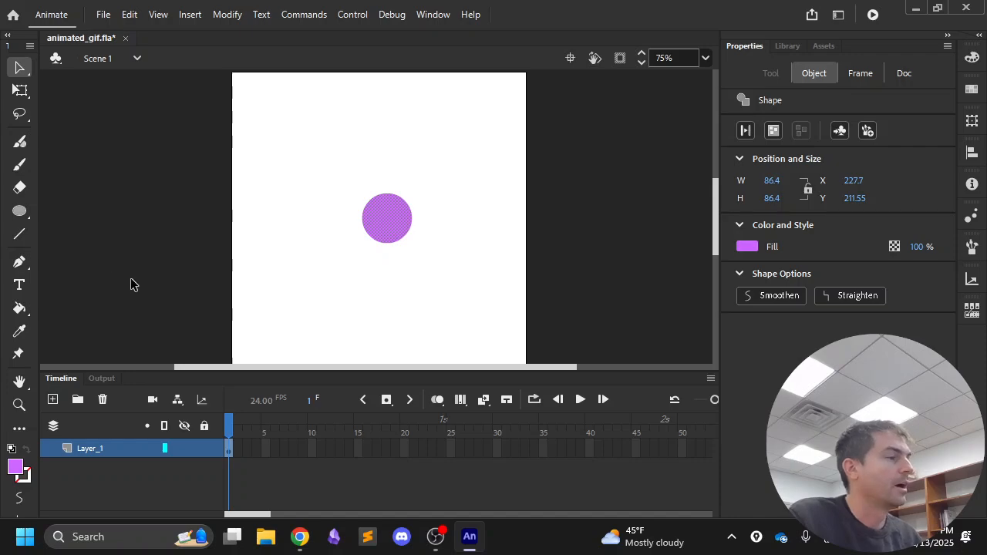
left_click(372, 249)
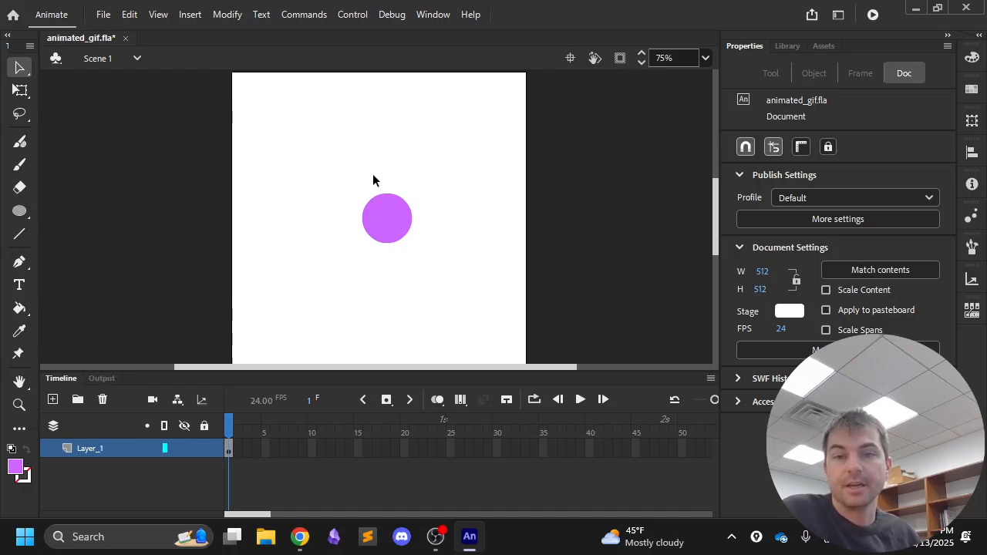
left_click(97, 449)
key("c")
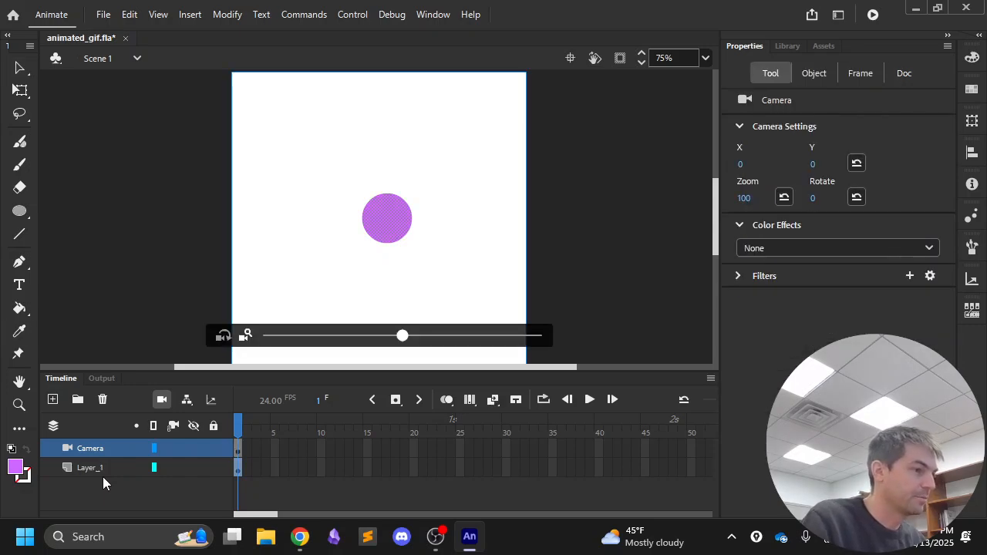
key("ctrl+z")
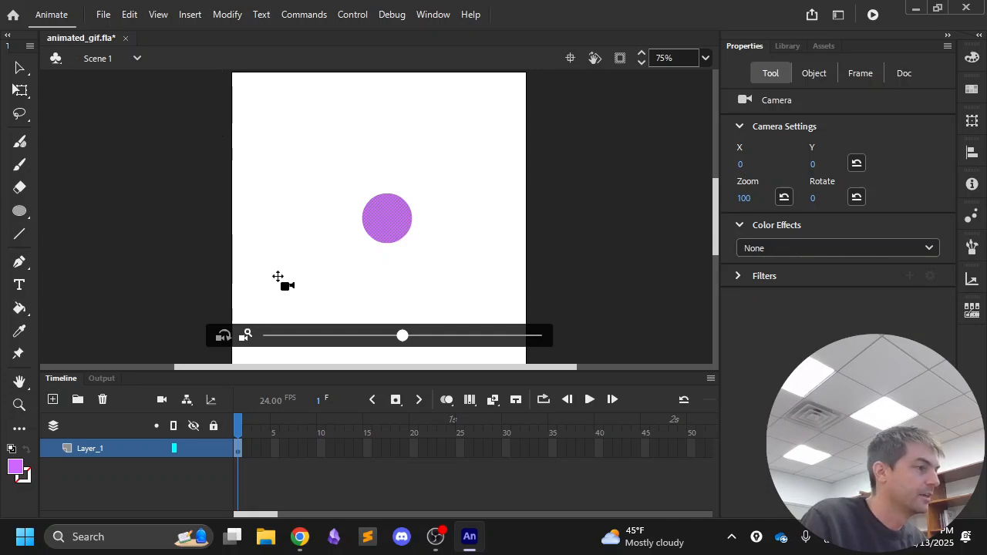
key("v")
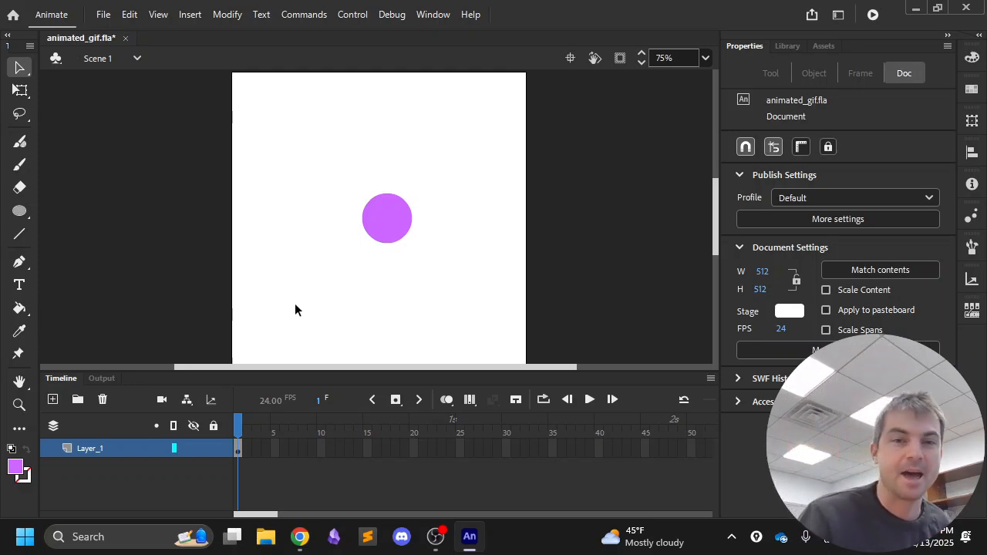
Step: Rename the timeline layer as circle
left_click(92, 448)
double_click(92, 448)
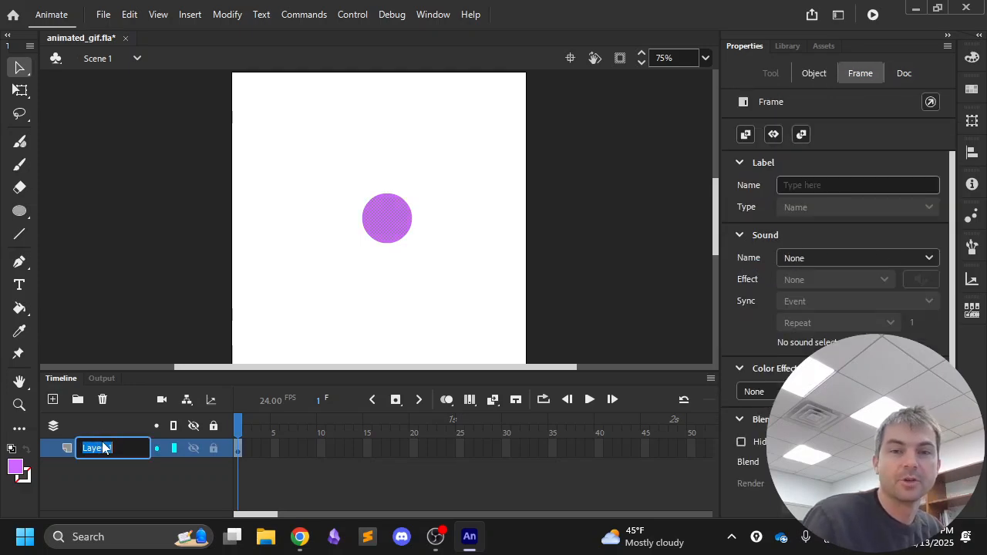
type("circle")
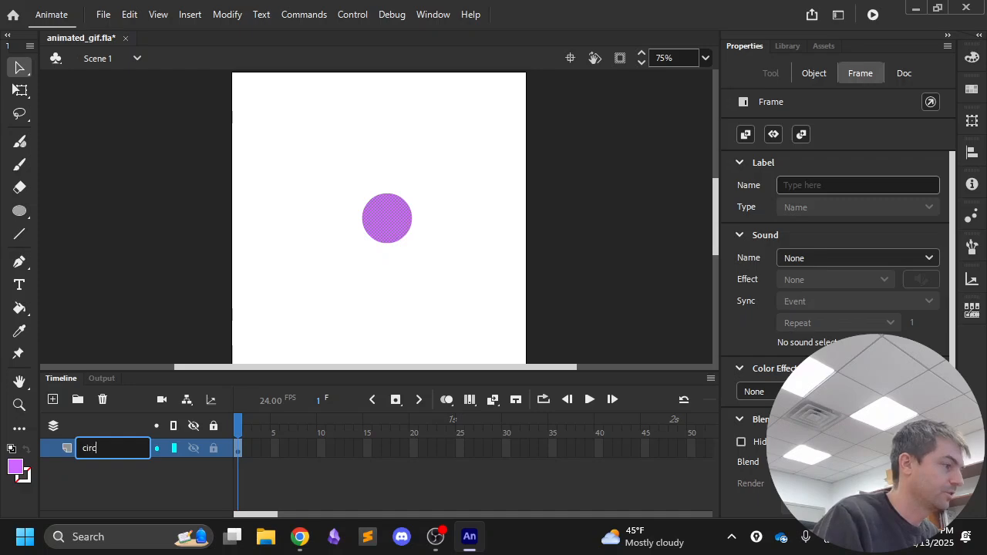
key("Return")
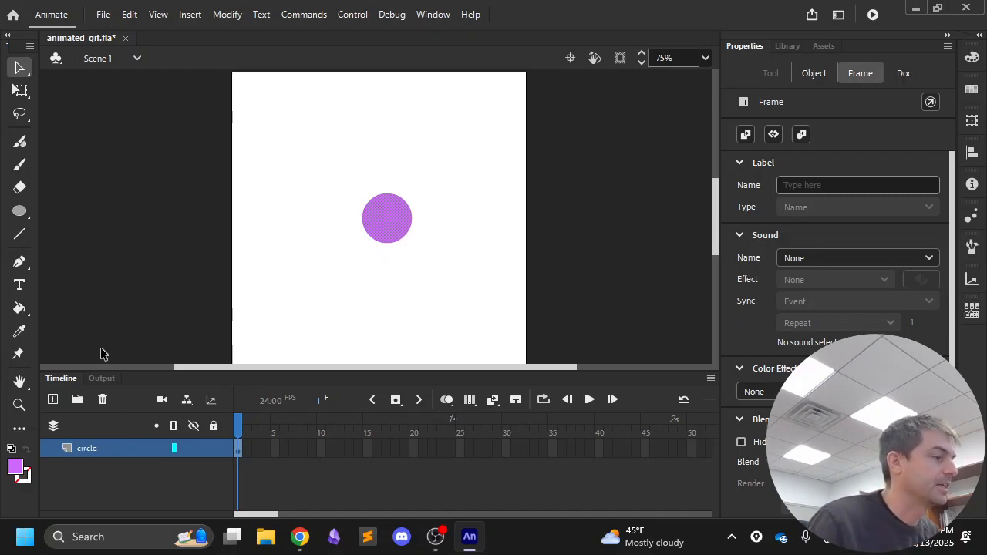
Step: Toggle the circle layer's visibility off and on several times, leaving the layer shown
left_click(195, 448)
left_click(195, 448)
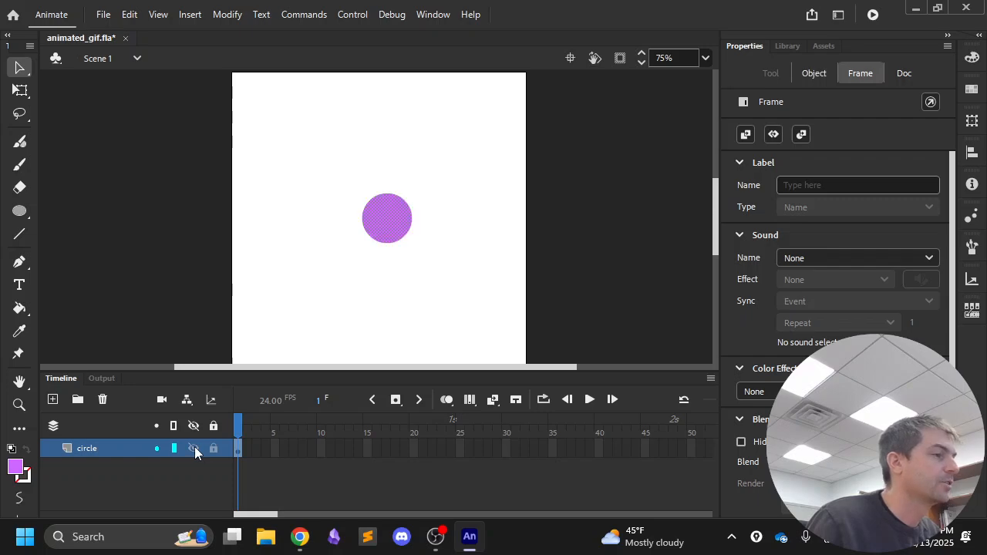
left_click(195, 448)
left_click(193, 449)
left_click(193, 449)
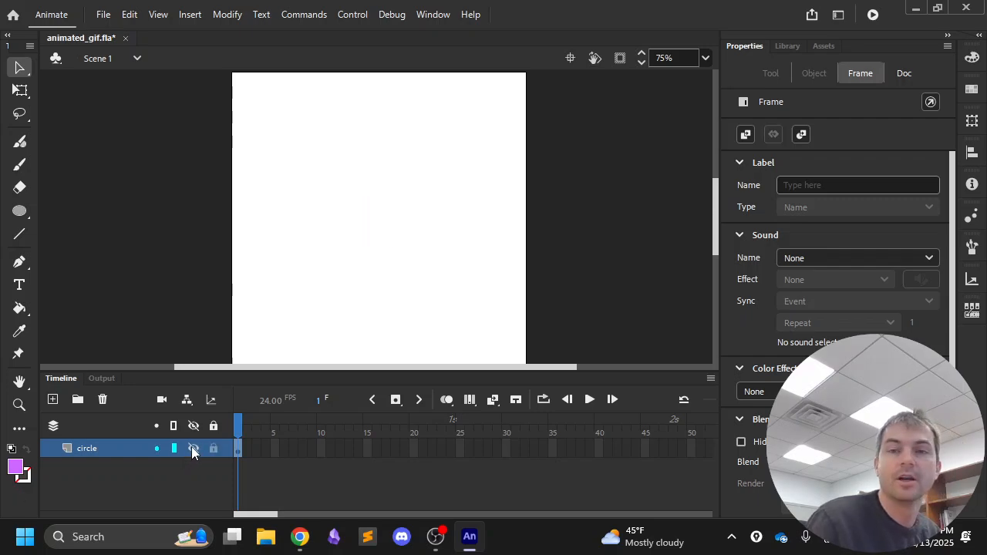
left_click(193, 449)
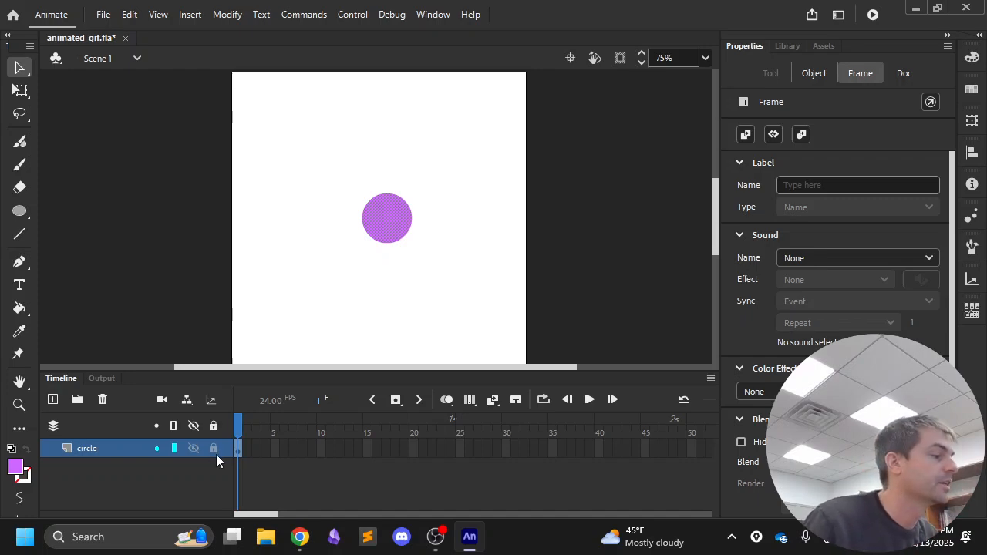
Step: Lock the circle layer to try moving its shape, unlock it, and shift the circle slightly left to about X 216, Y 212
left_click(215, 450)
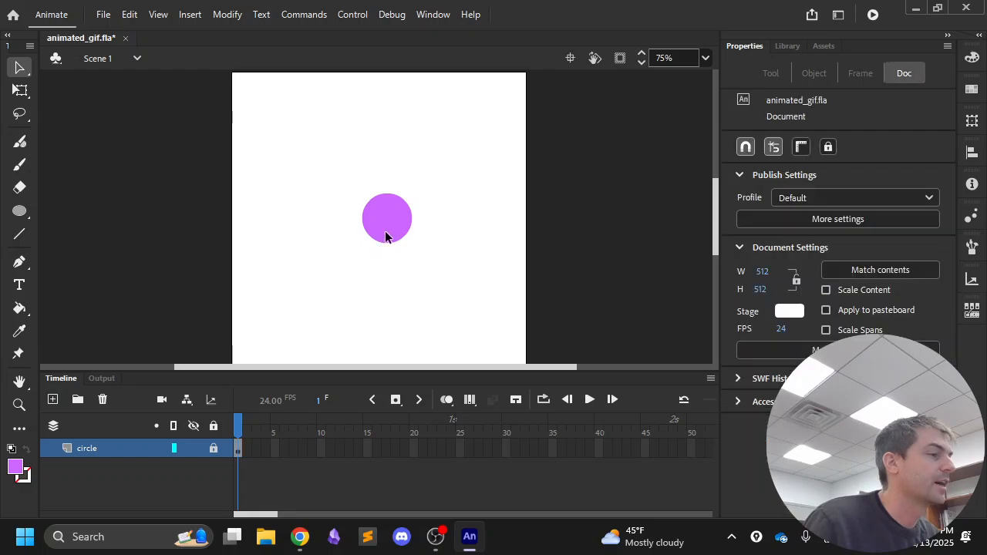
mouse_move(381, 233)
left_mouse_down()
mouse_move(370, 202)
mouse_move(363, 236)
mouse_move(379, 221)
mouse_move(370, 214)
mouse_move(369, 233)
left_mouse_up()
left_click(214, 449)
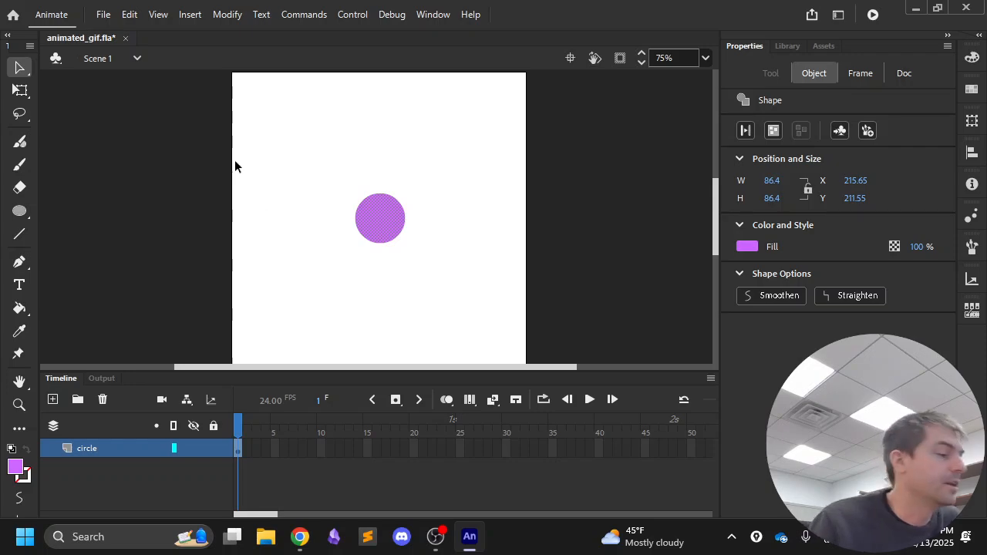
Step: Insert keyframes after frame 1 on the circle layer and remove the extra one so the layer ends at frame 2
left_click(238, 428)
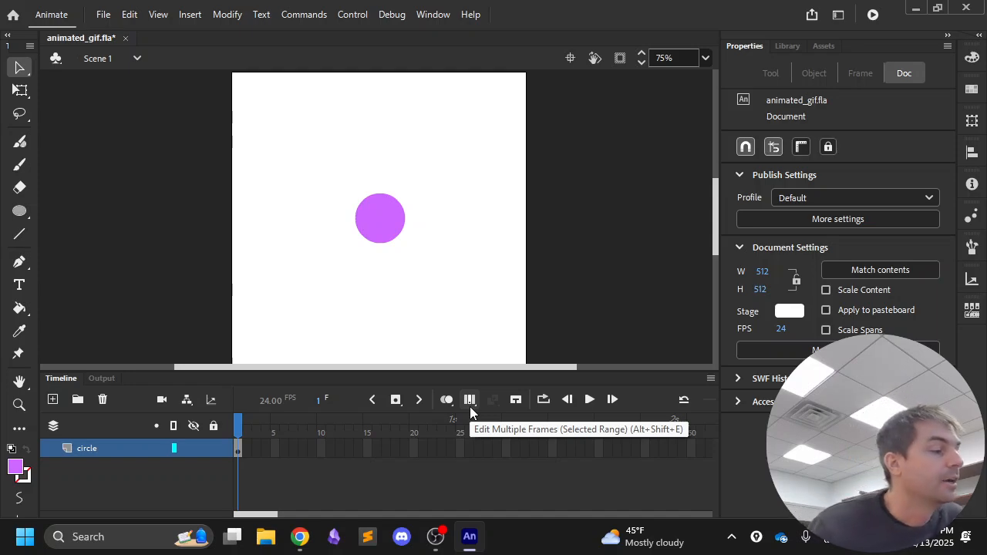
left_click(401, 406)
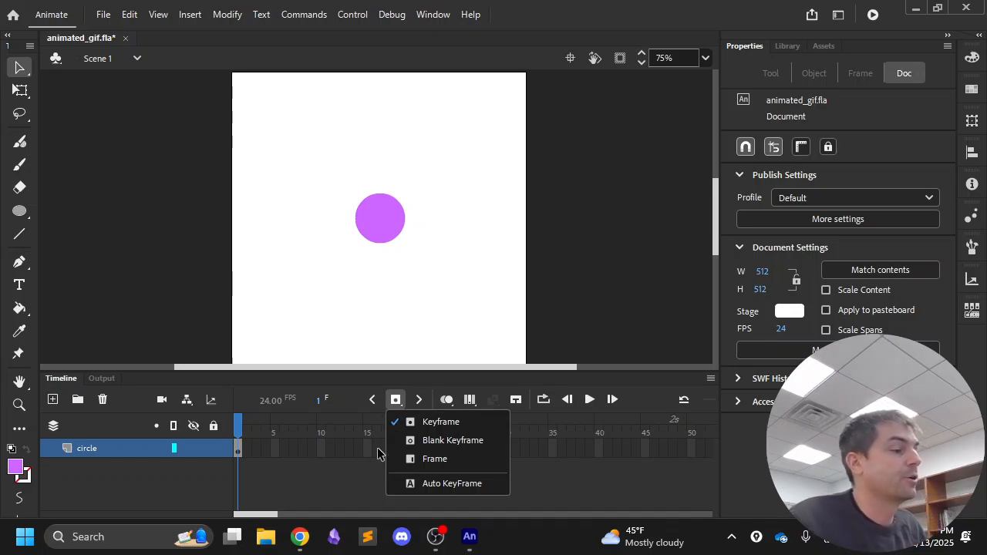
left_click(397, 400)
left_click(398, 403)
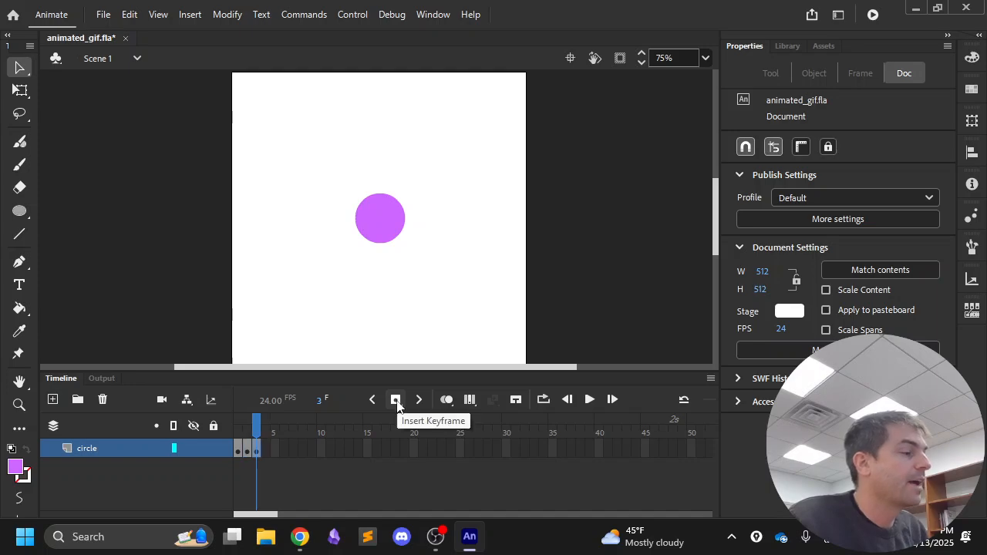
key("comma")
key("comma")
left_click(393, 401)
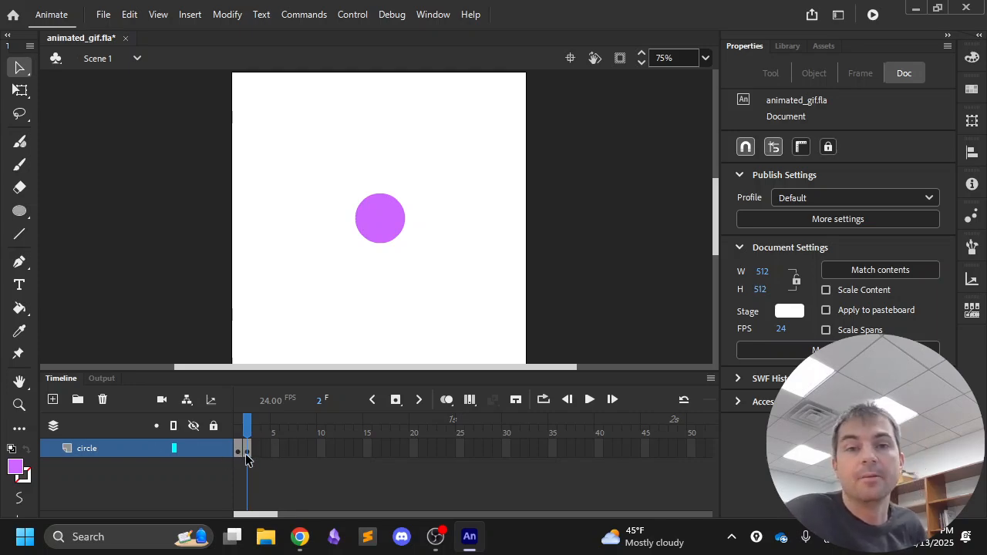
Step: Move the circle on frame 2 to about X 249, Y 264 and step between frames 1 and 2 to compare them
left_click_drag(381, 223, 399, 250)
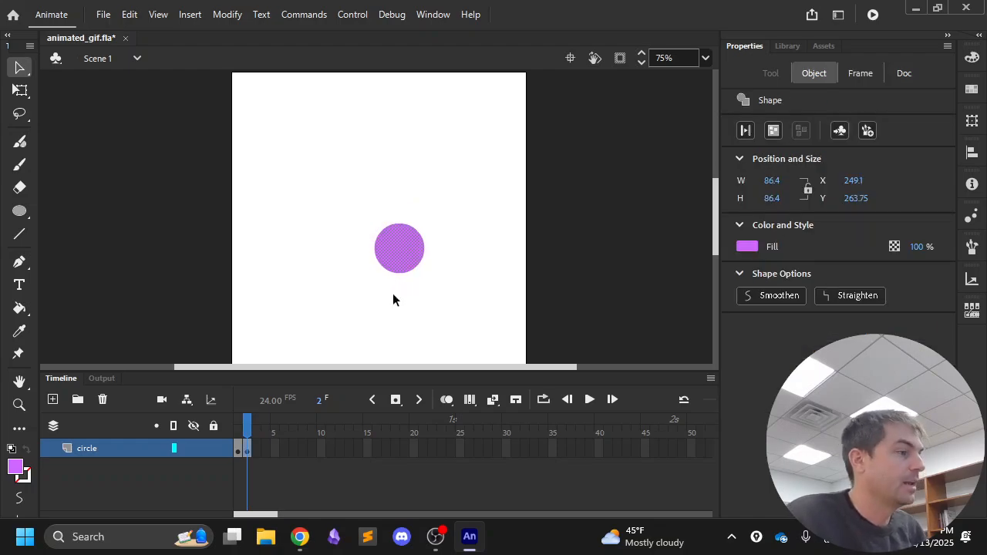
key("comma")
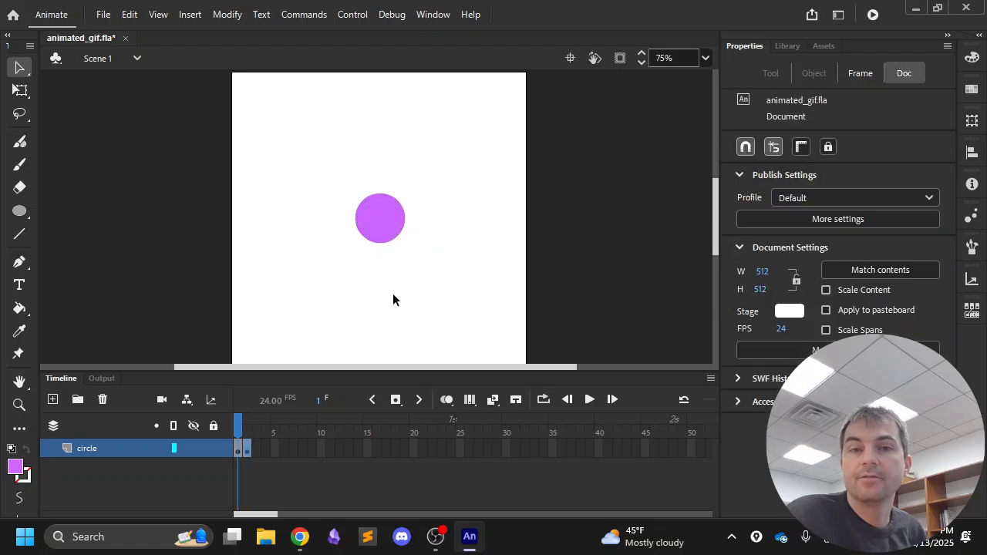
key("period")
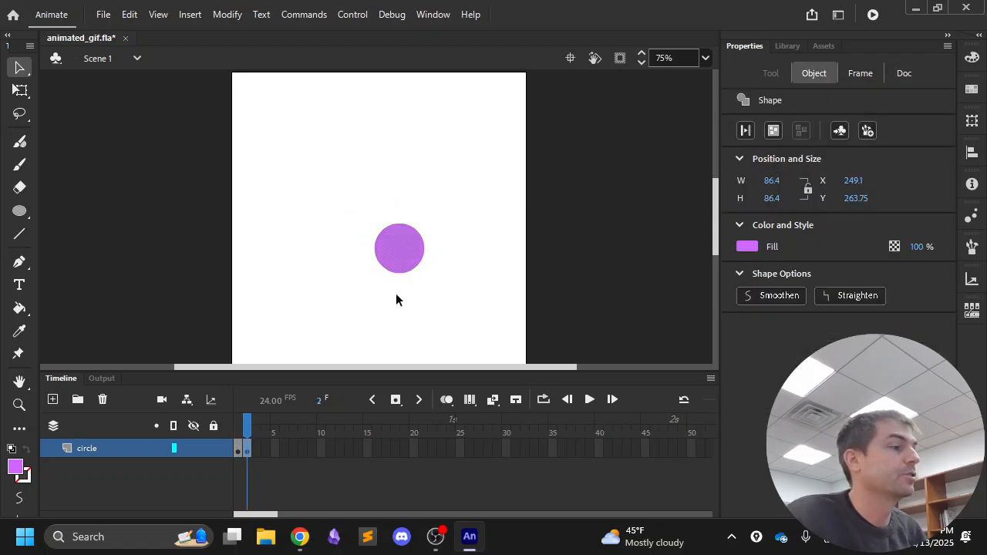
key("comma")
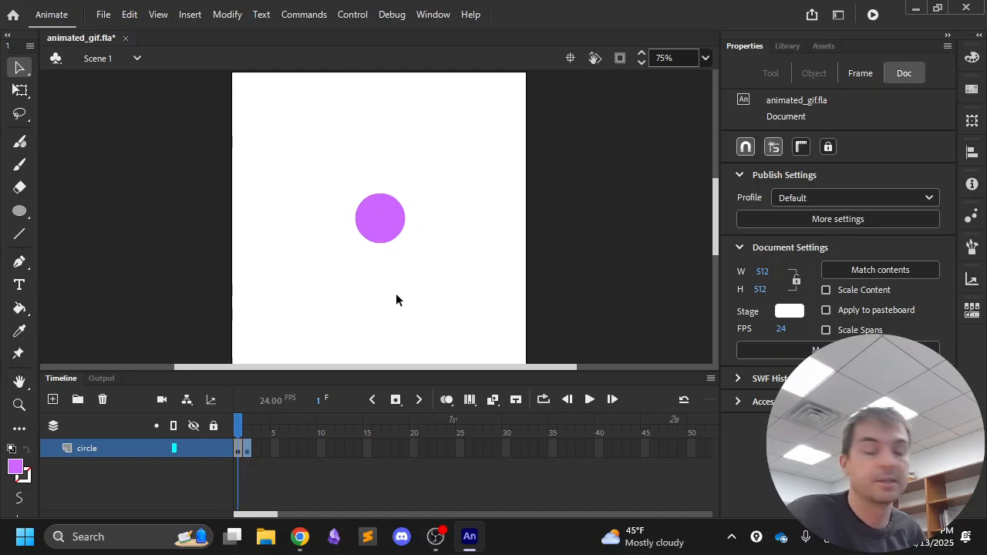
Step: Remove frame 2 from the circle layer, then insert a blank keyframe after frame 1 and remove it again
key("shift+F5")
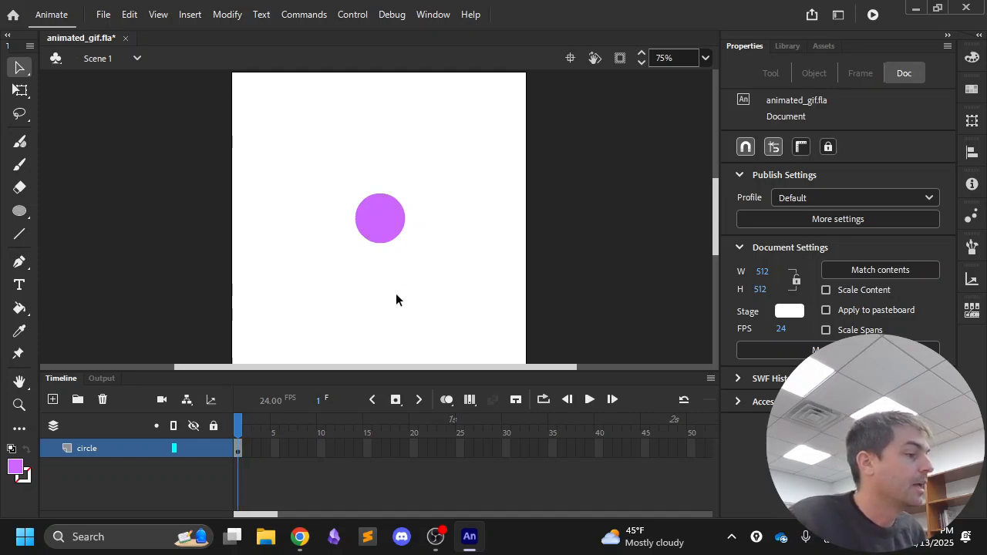
left_click(395, 399)
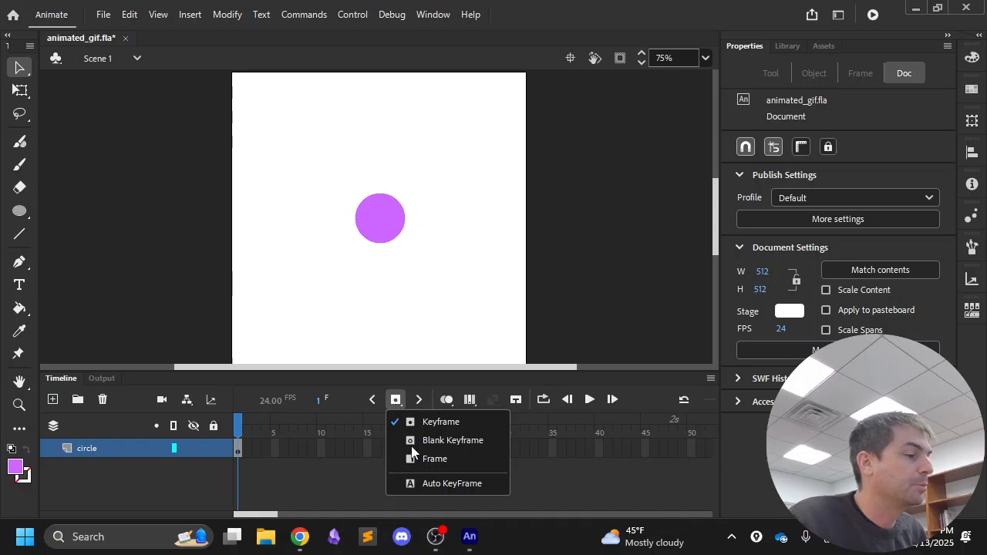
left_click(418, 441)
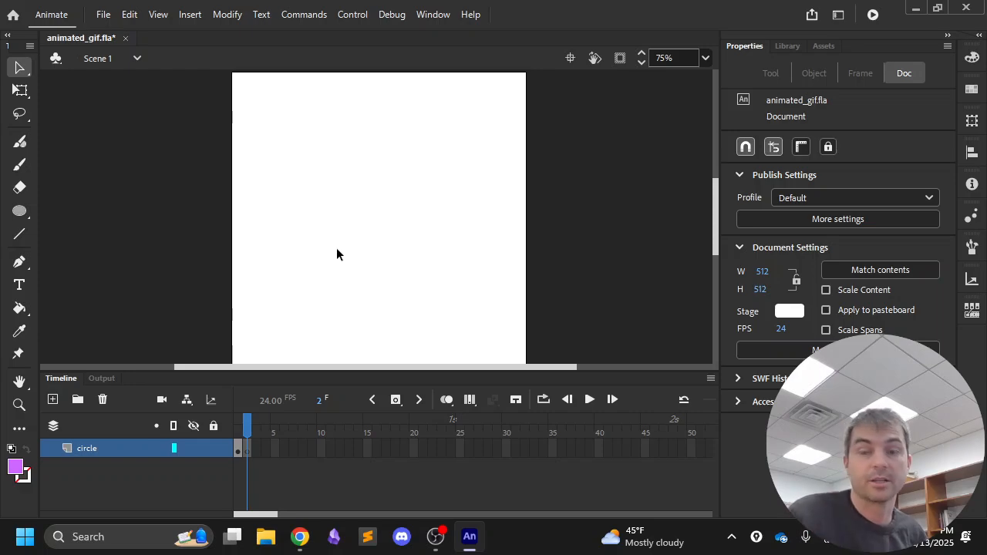
key("comma")
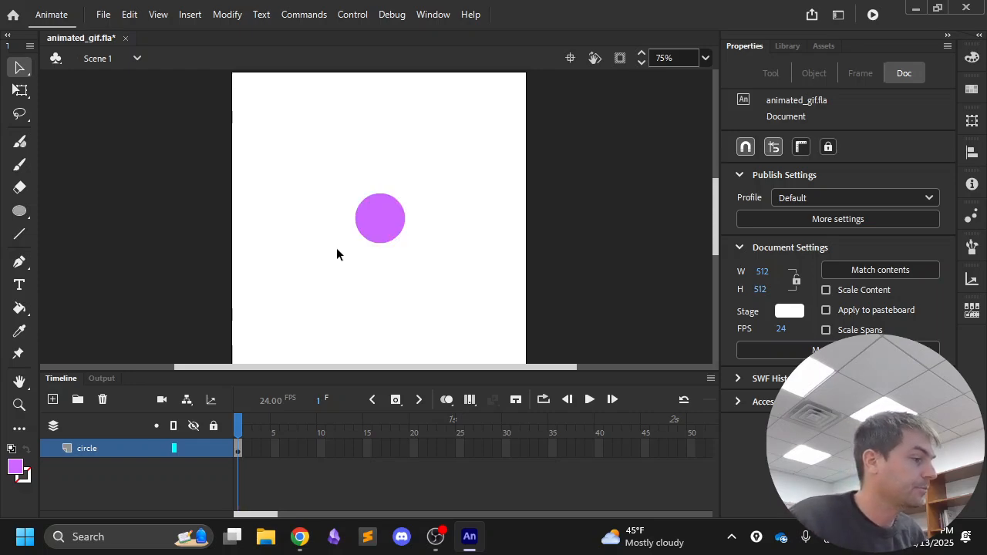
Step: Insert a plain frame after frame 1 on the circle layer and remove it again
left_click(396, 400)
left_click(418, 459)
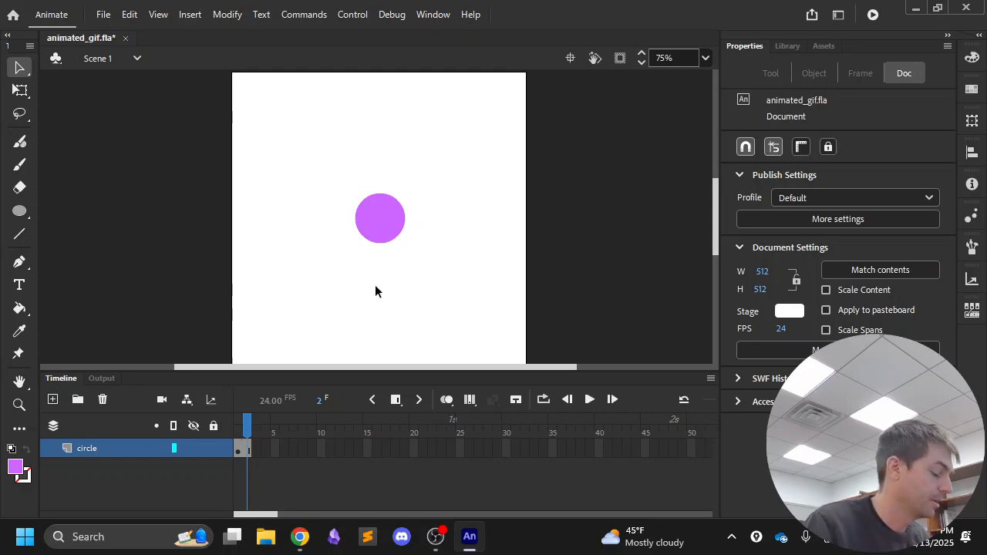
key("comma")
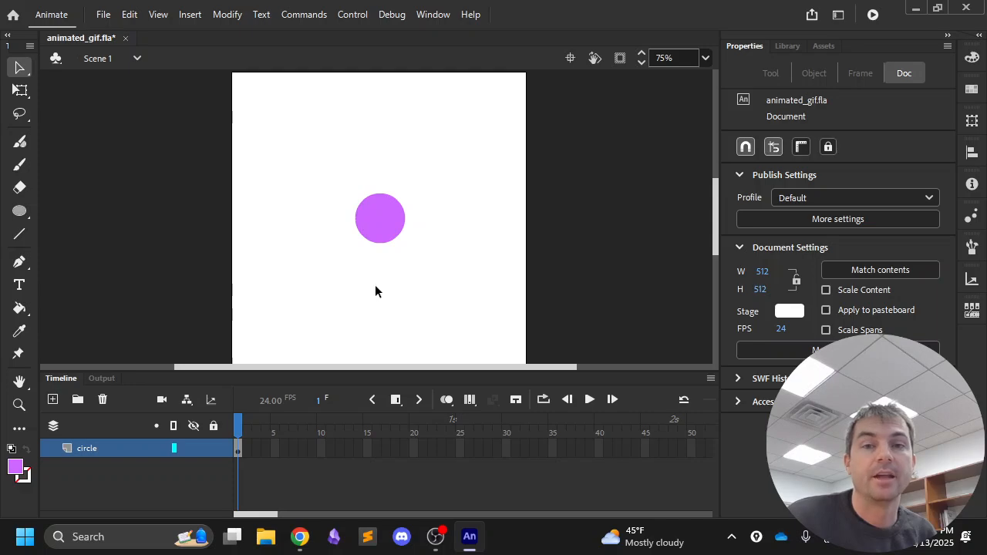
Step: Insert a keyframe at frame 2 and move its circle to about X 236, Y 228
left_click(398, 401)
left_click(424, 425)
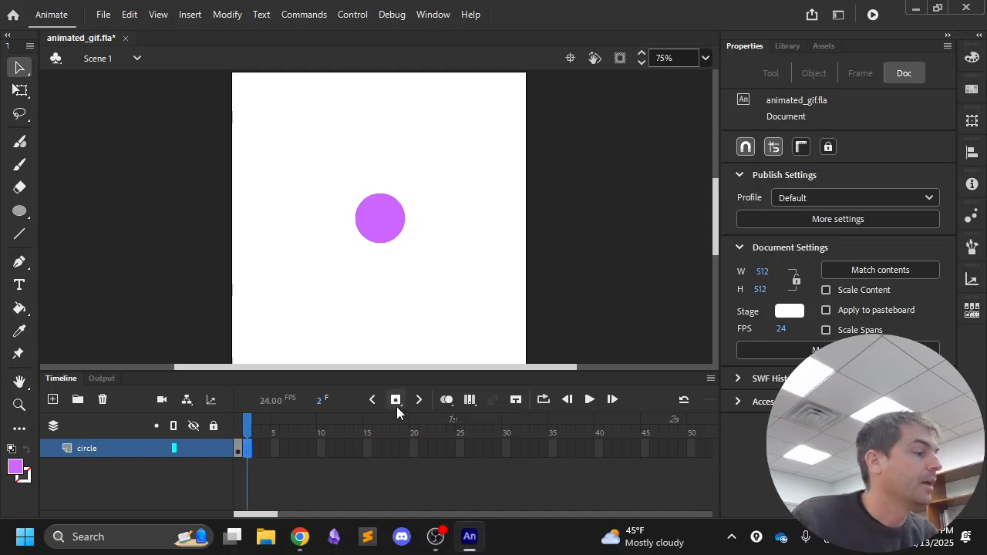
left_click_drag(401, 233, 414, 239)
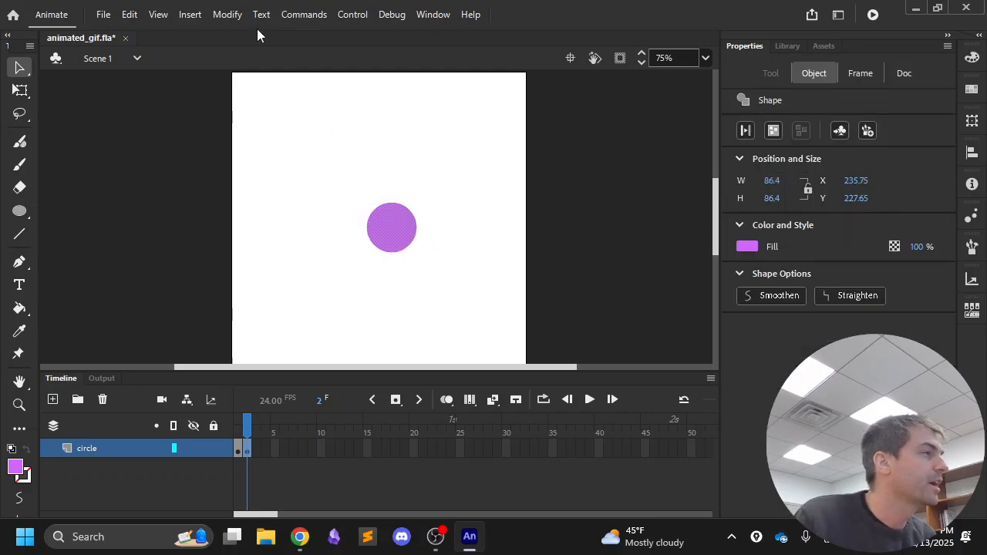
Step: Turn off Snap Align, Snap to Guides, Snap to Objects and Snap Bitmaps to Pixels in the snapping settings
left_click(130, 16)
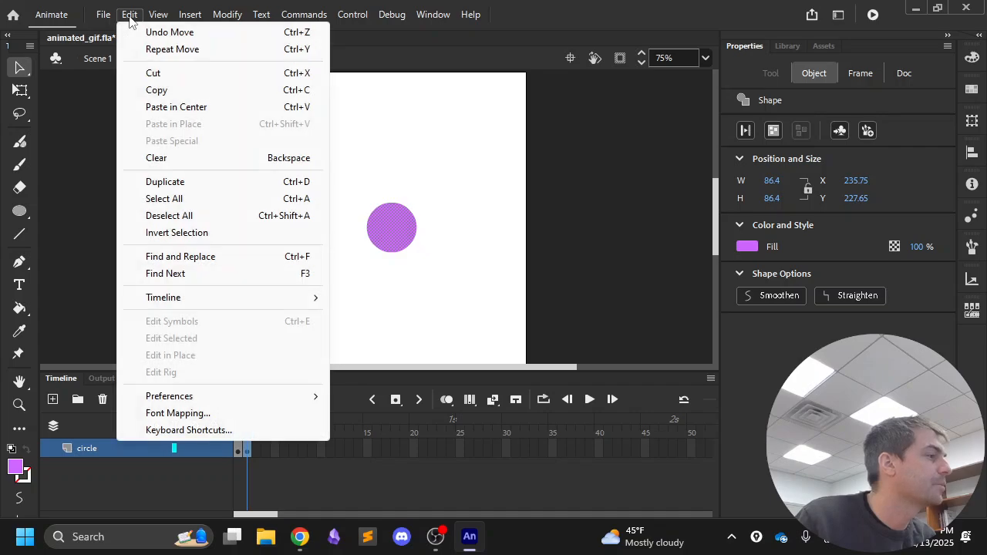
left_click(150, 15)
left_click(154, 15)
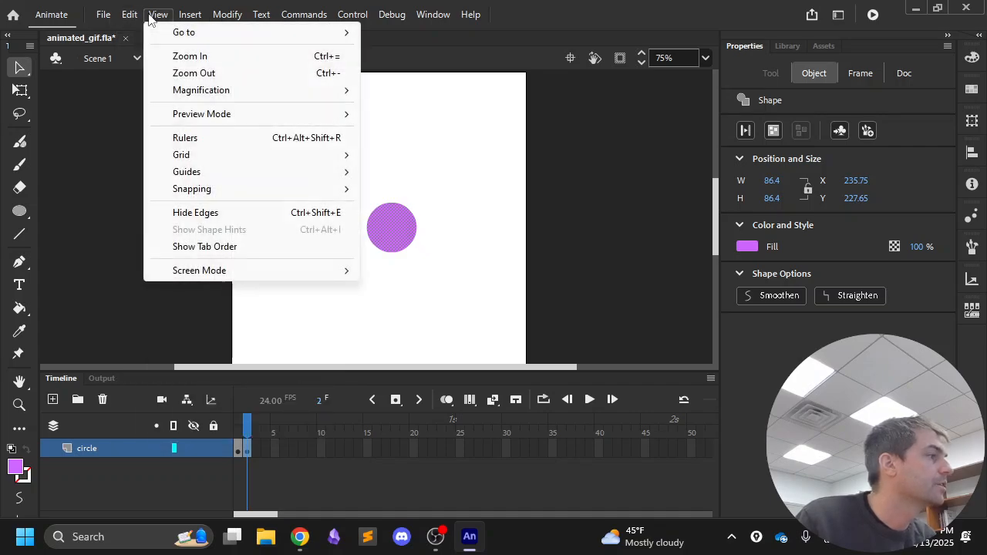
mouse_move(218, 189)
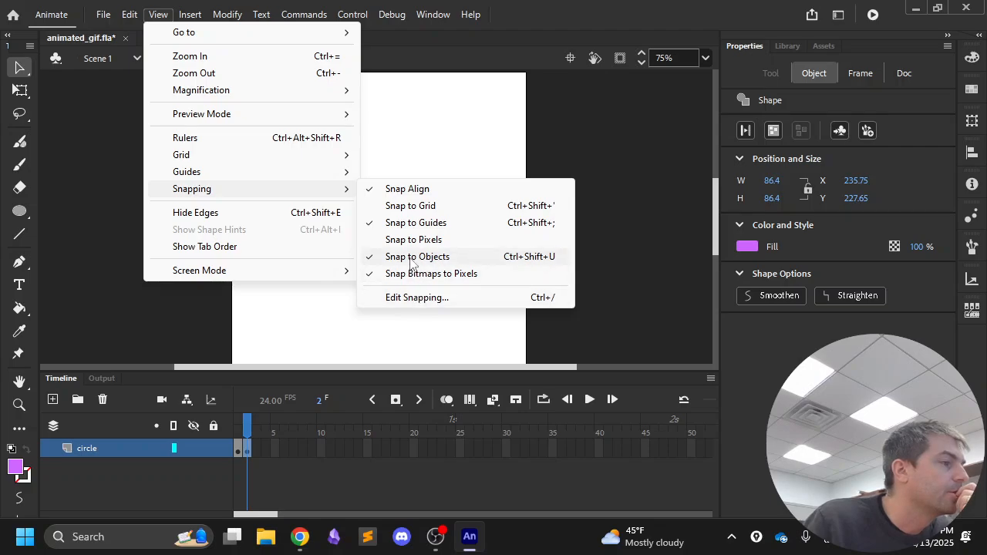
left_click(409, 300)
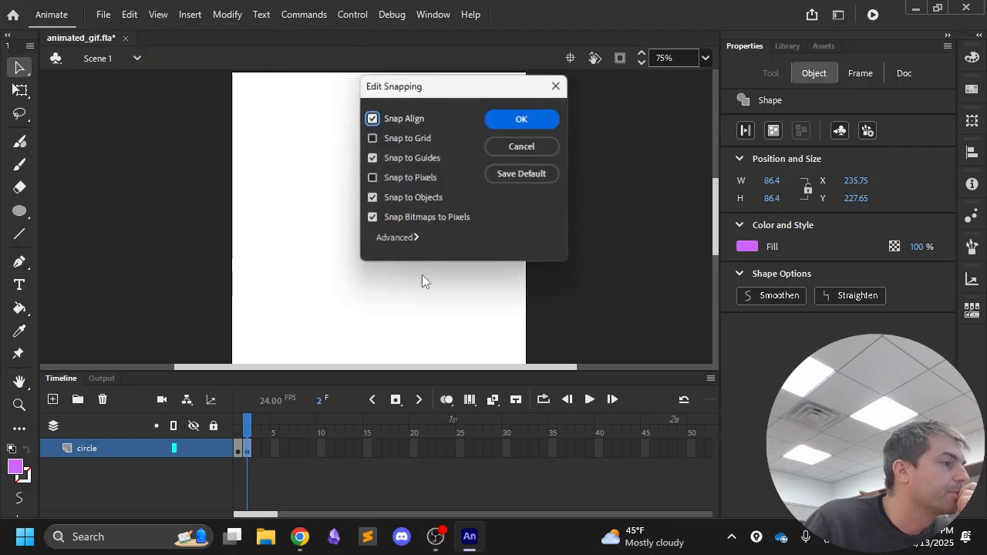
left_click(394, 114)
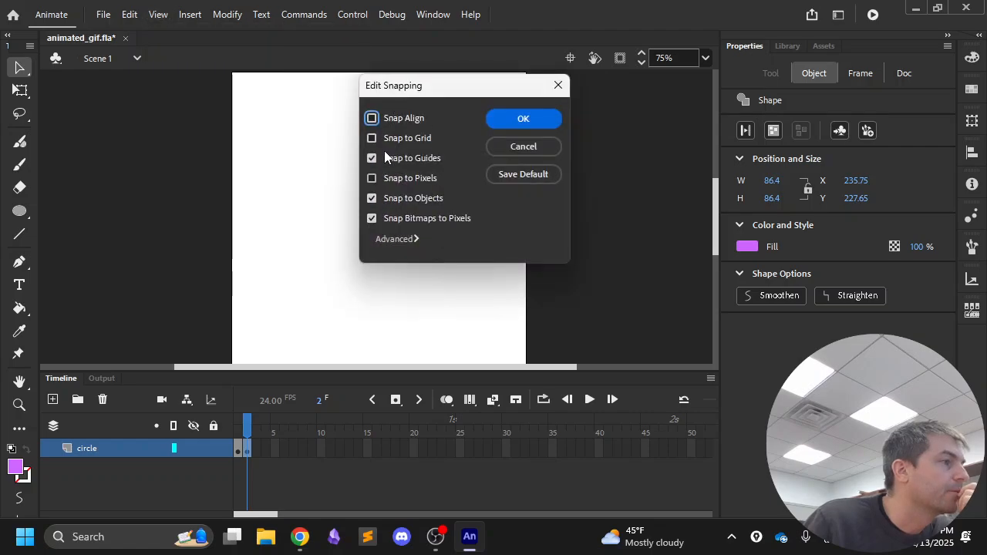
left_click(387, 159)
left_click(385, 198)
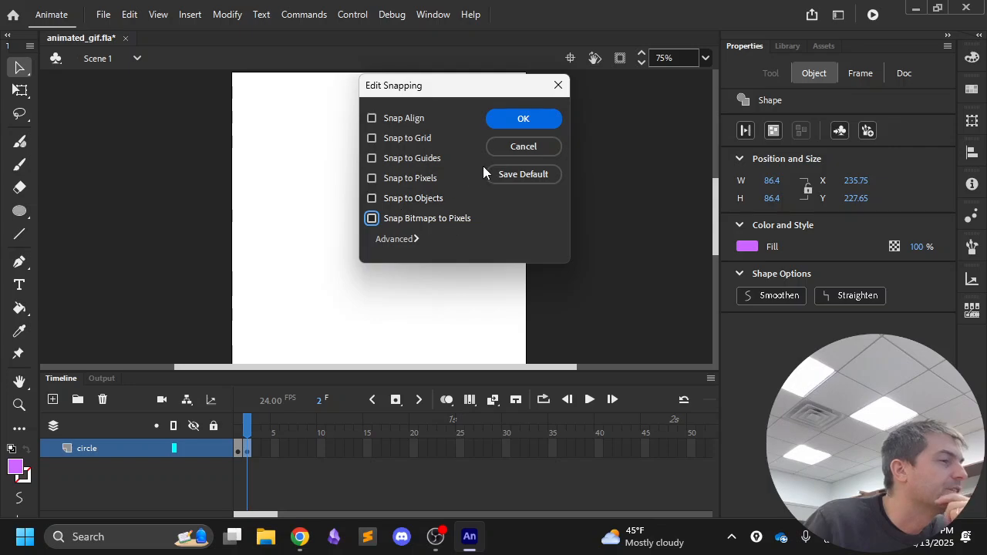
left_click(500, 123)
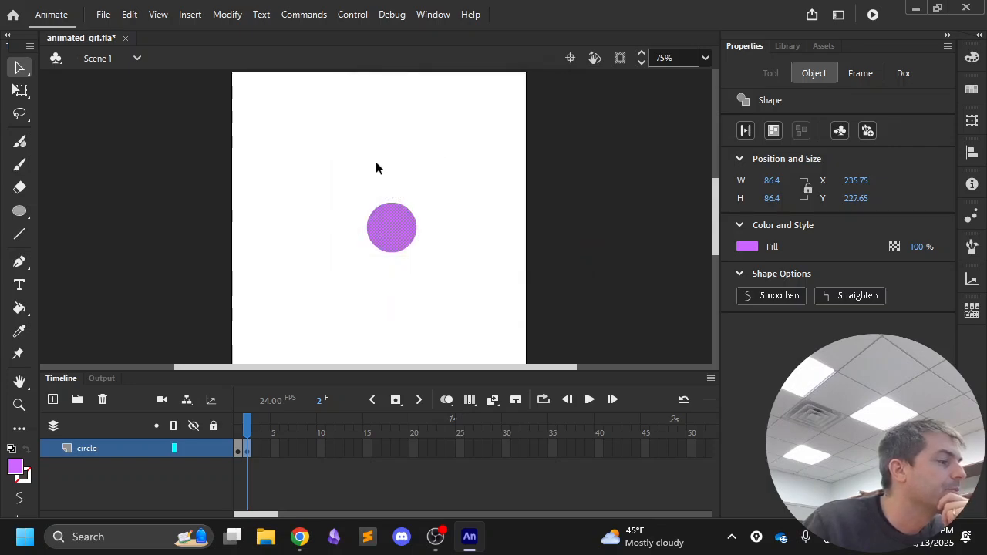
Step: Reopen the snapping settings, make sure Snap Bitmaps to Pixels is off, and accept them
left_click(159, 14)
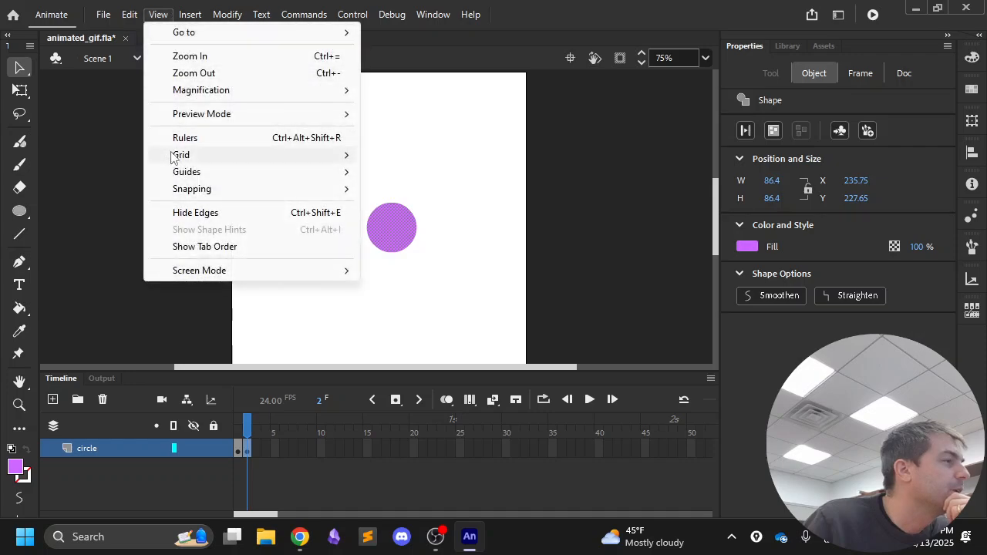
left_click(393, 297)
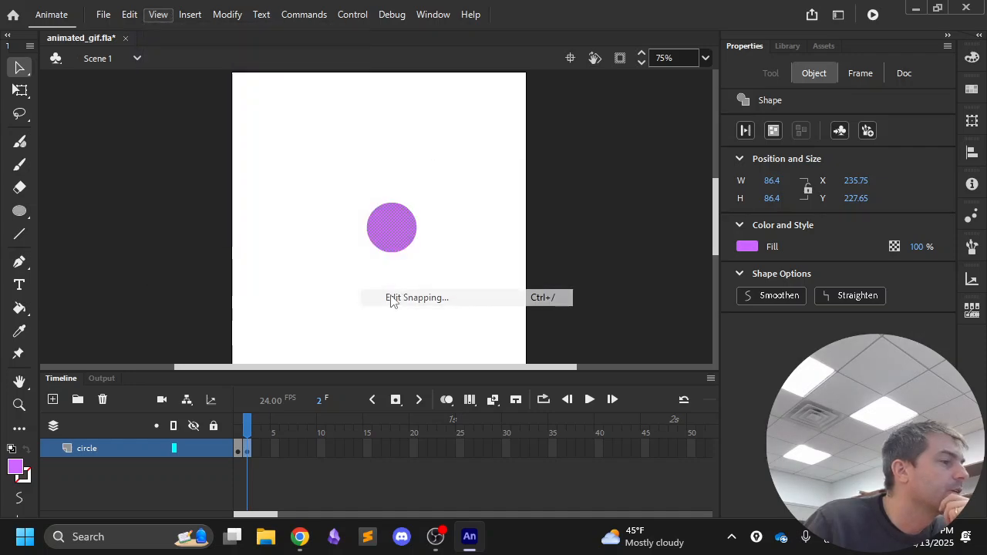
left_click(410, 219)
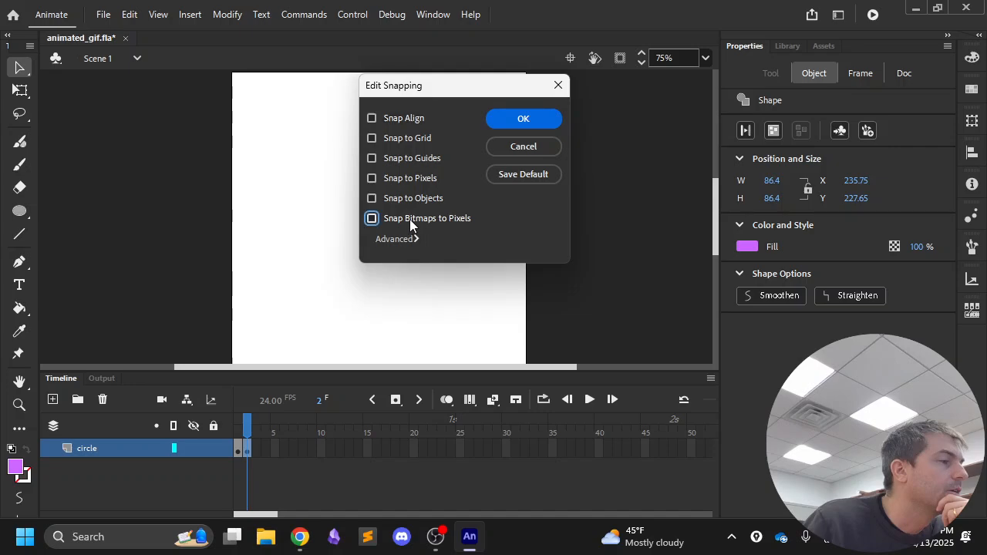
left_click(536, 120)
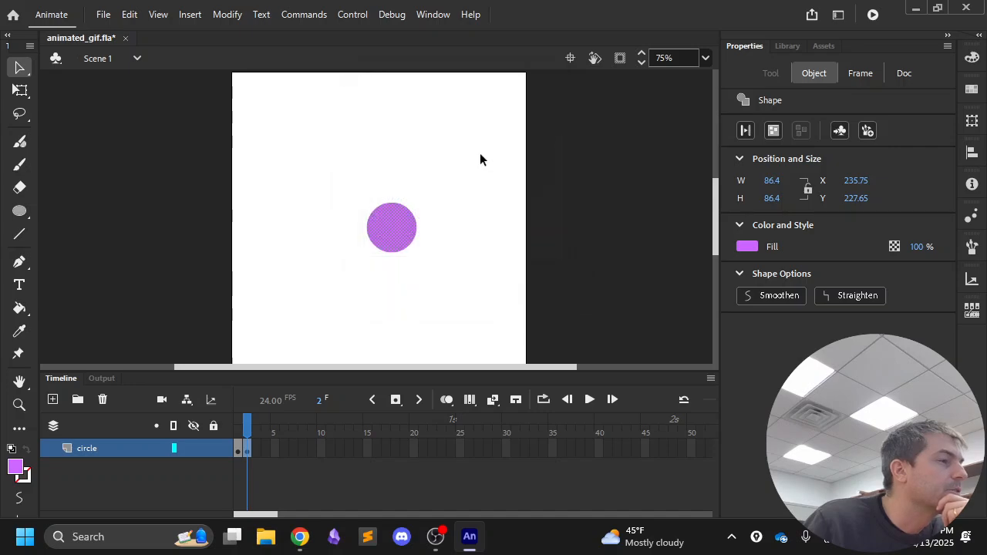
Step: Deselect the circle and play the two-frame animation
left_click(364, 127)
key("Return")
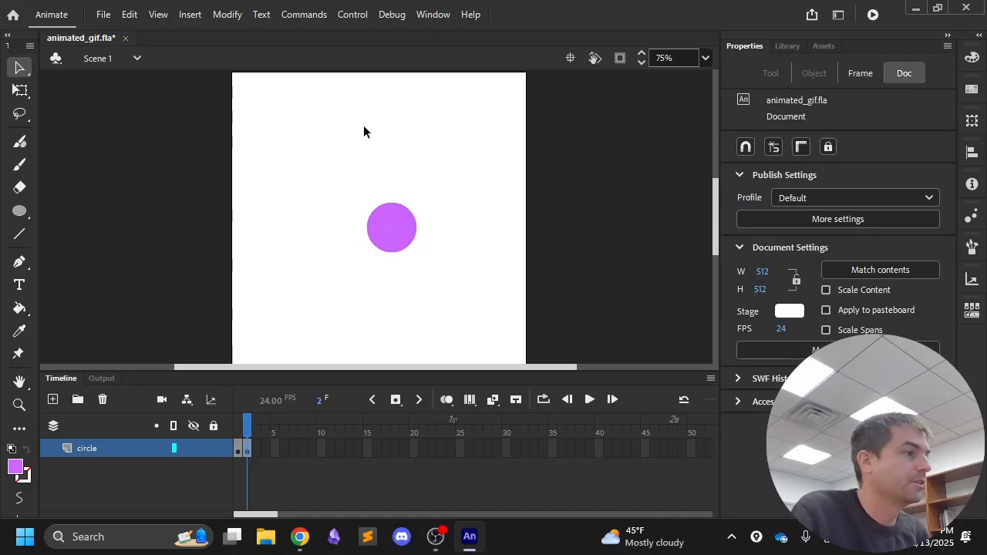
key("Return")
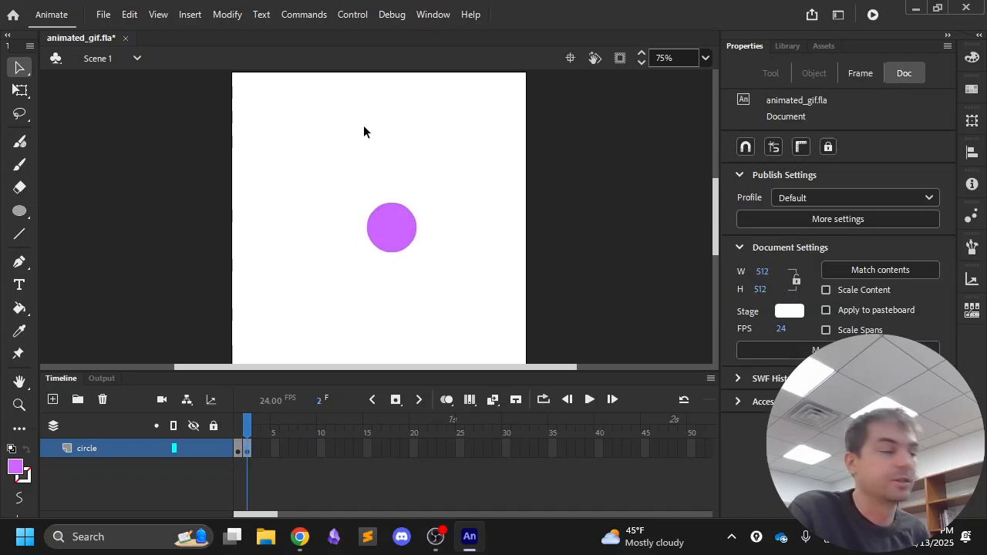
Step: Insert a keyframe at frame 3, move its circle to about X 246, Y 250, and play the animation
left_click(396, 398)
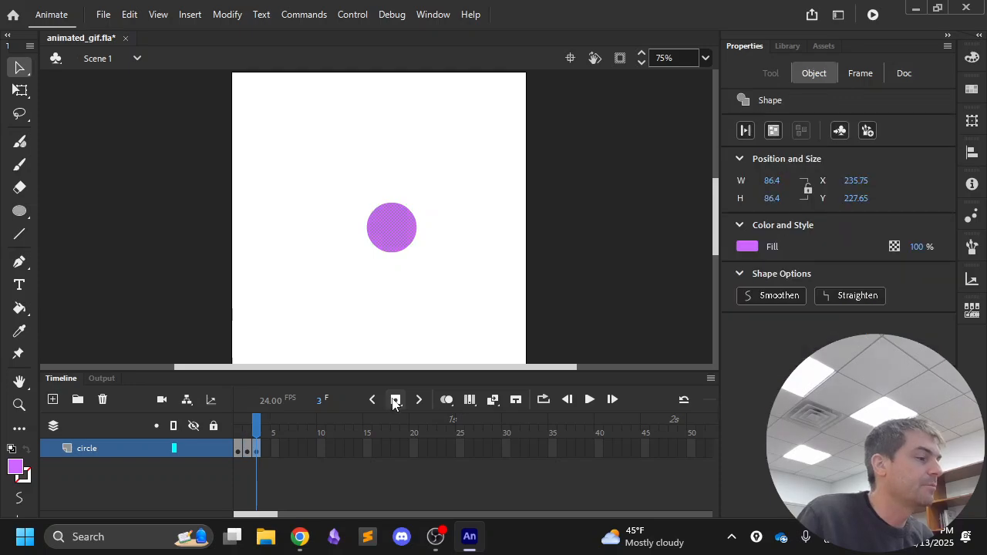
left_click_drag(394, 238, 401, 250)
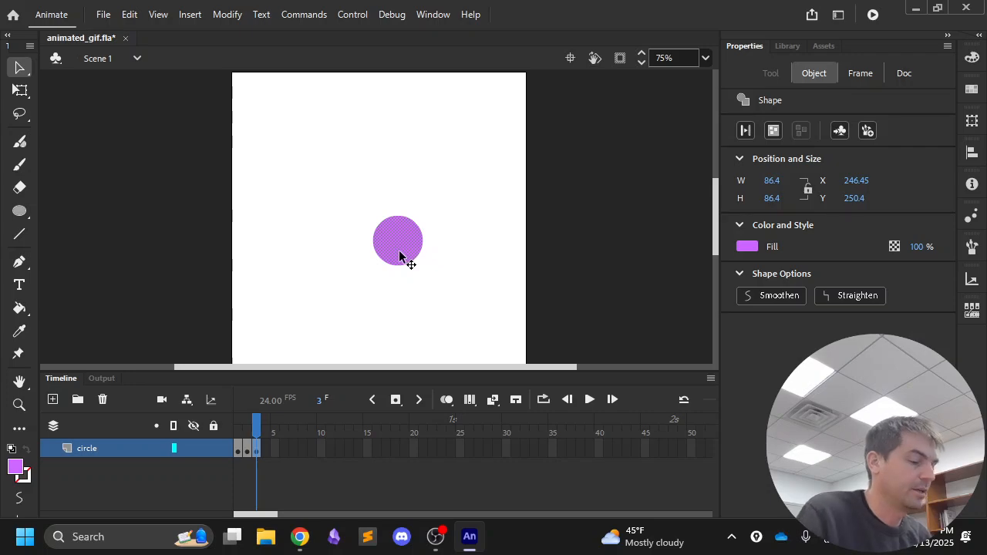
key("Return")
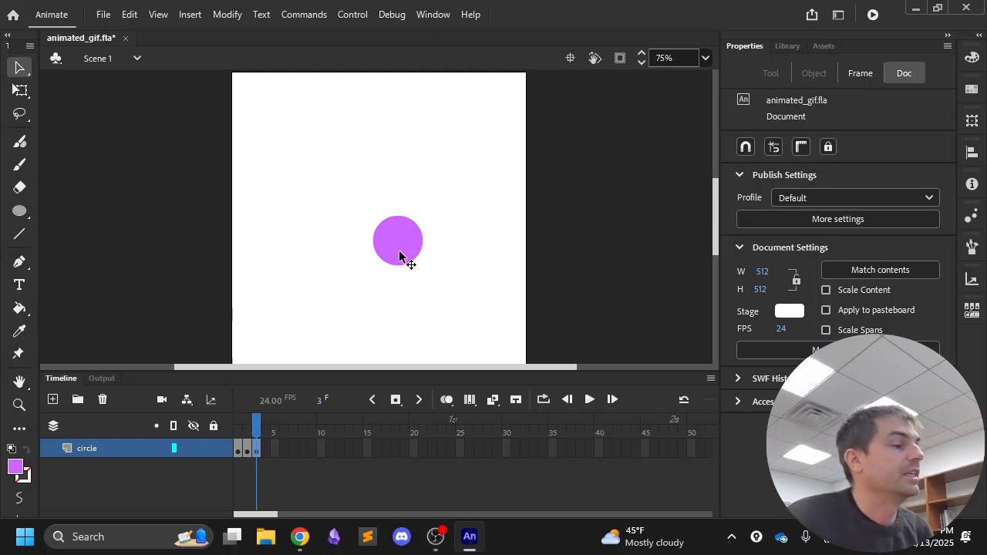
Step: Extend the circle's frame 3 pose with plain frames up to about frame 11
left_click(395, 399)
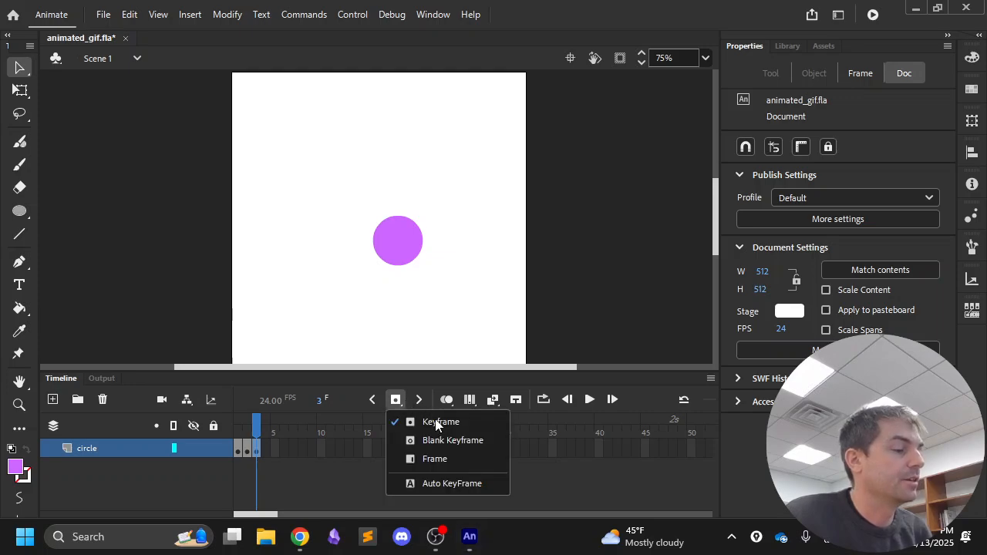
left_click(404, 381)
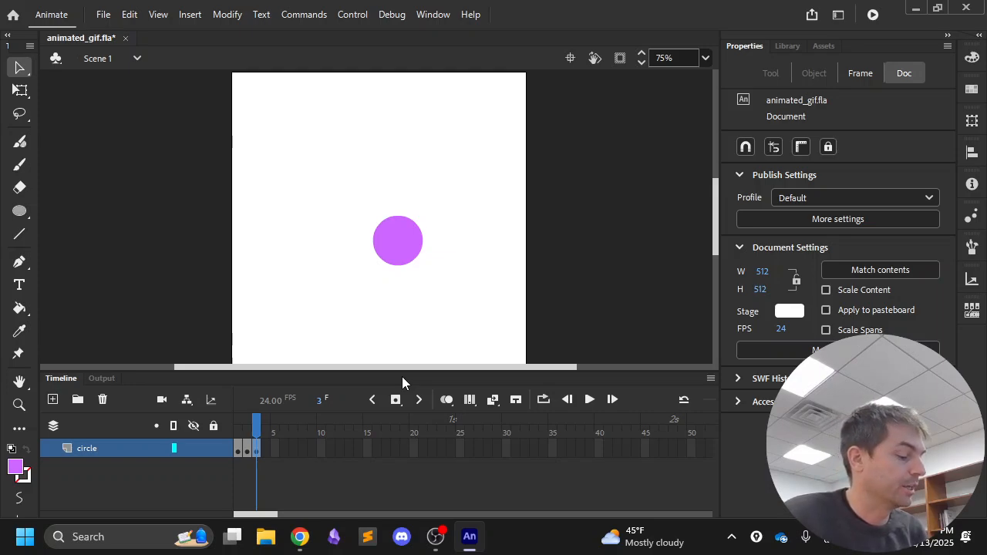
key("F5")
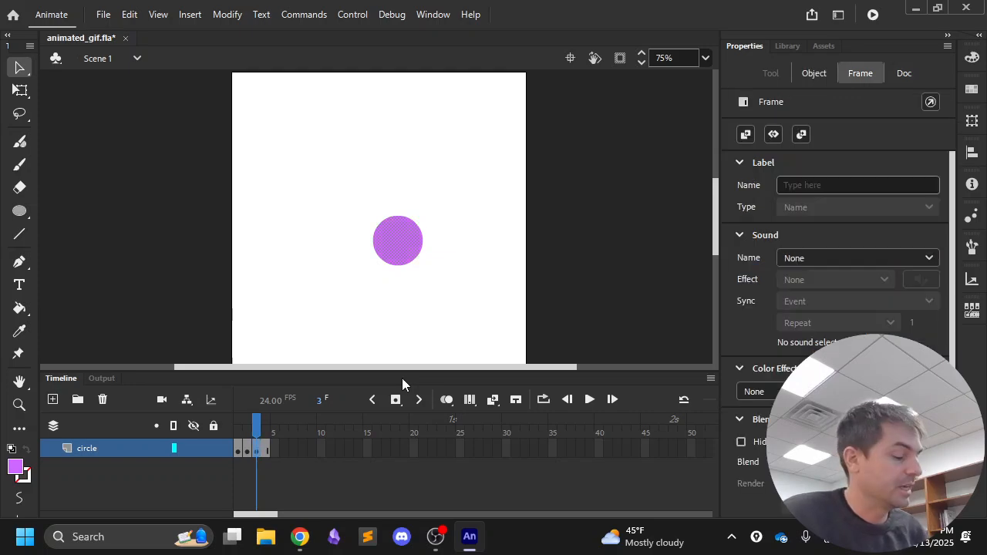
key("F5")
key("F5")
key("F5")
key("F5")
key("F5")
key("F5")
key("F5")
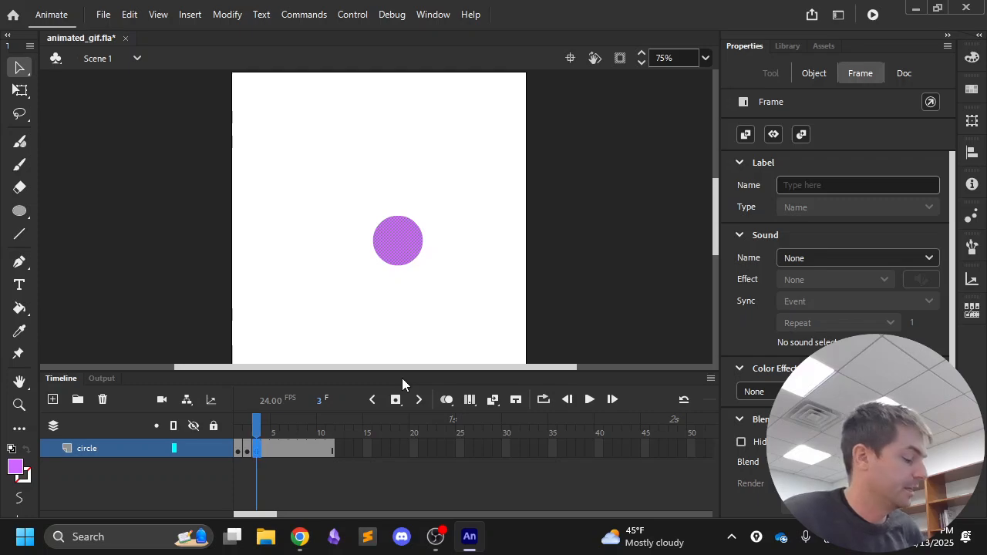
Step: Remove the extra plain frames after frame 3 on the circle layer
key("shift+F5")
key("shift+F5")
key("shift+F5")
key("shift+F5")
key("shift+F5")
key("shift+F5")
key("shift+F5")
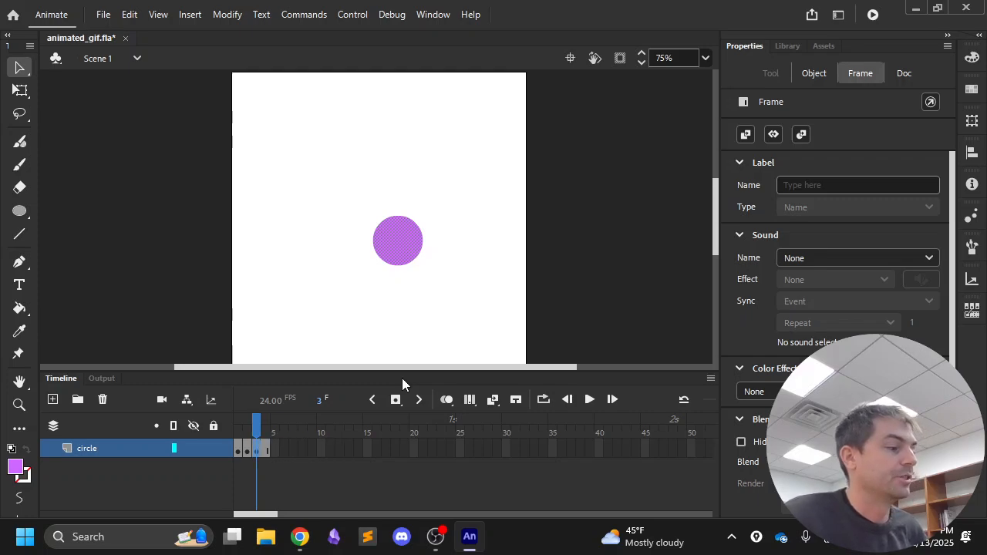
key("shift+F5")
Step: Insert a keyframe at frame 4 and a blank keyframe at frame 5, then remove both from the circle layer
key("F5")
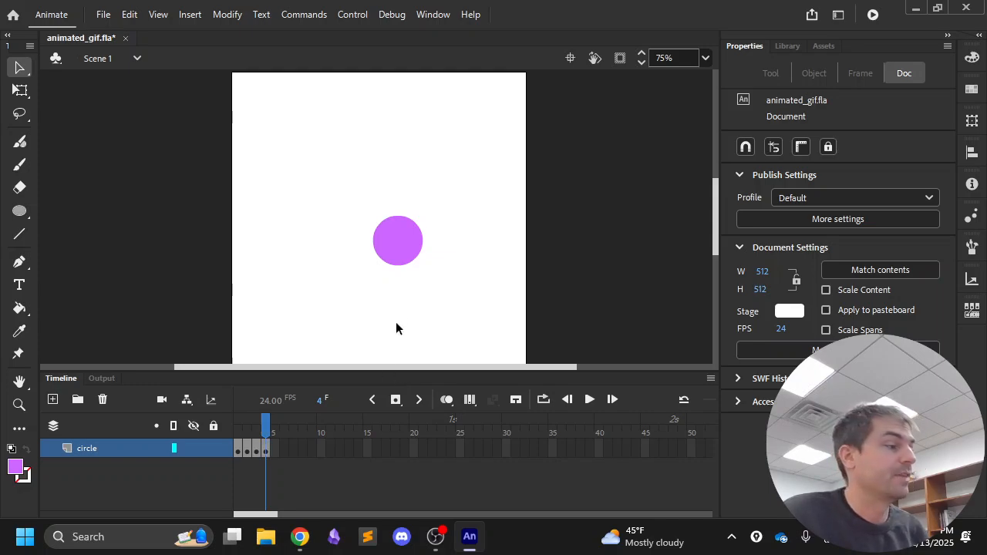
key("F7")
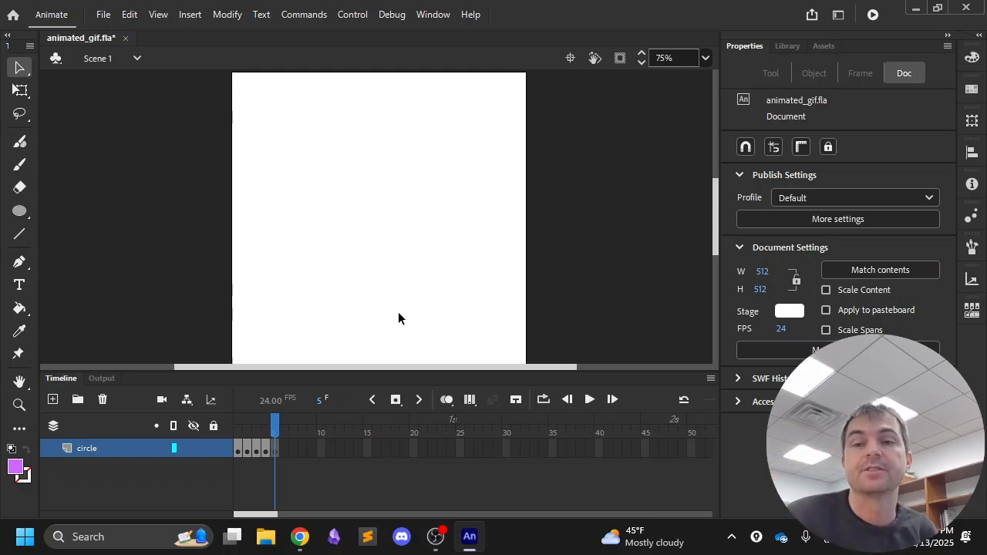
key("shift+F5")
key("shift+F5")
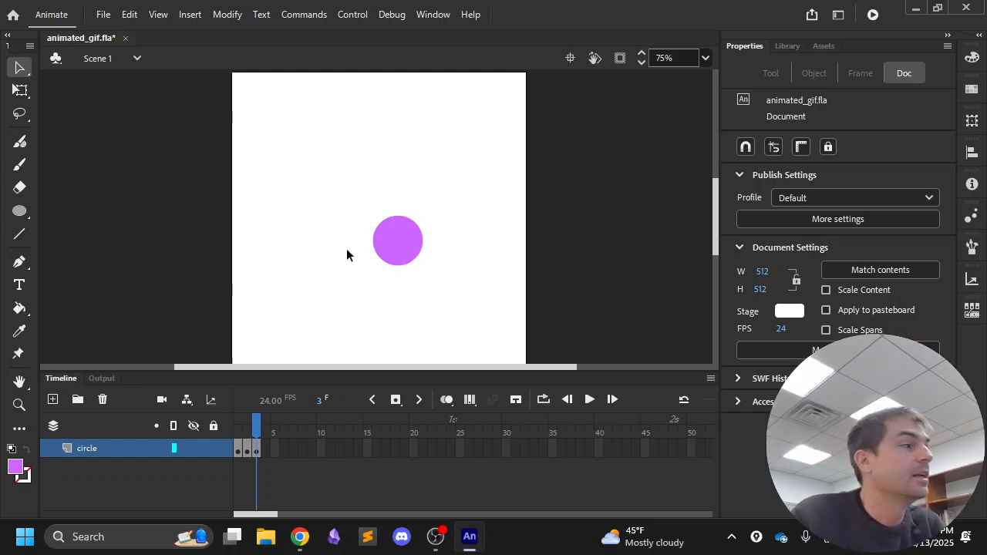
Step: Open the keyboard shortcut settings and find the keyframe conversion commands by searching for "keyframe"
left_click(102, 15)
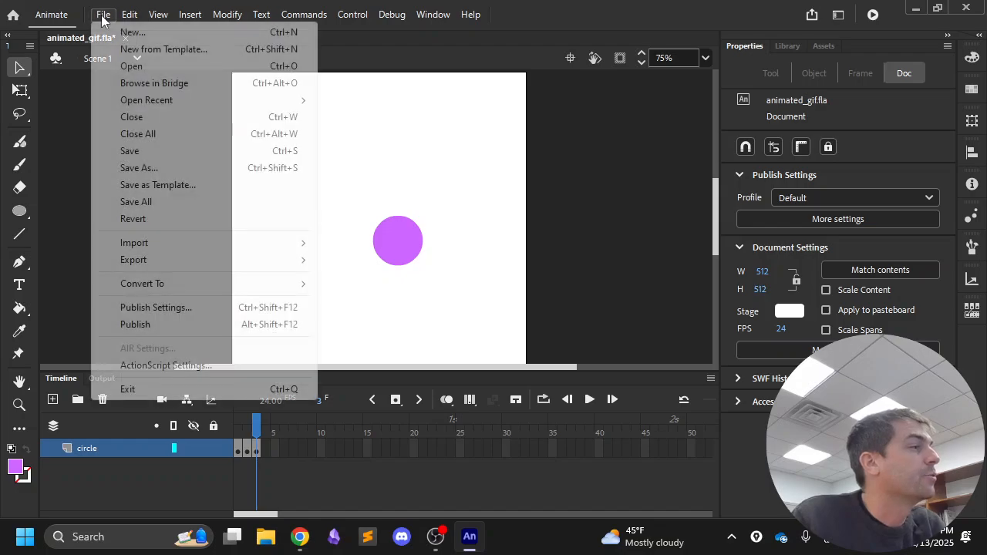
mouse_move(131, 15)
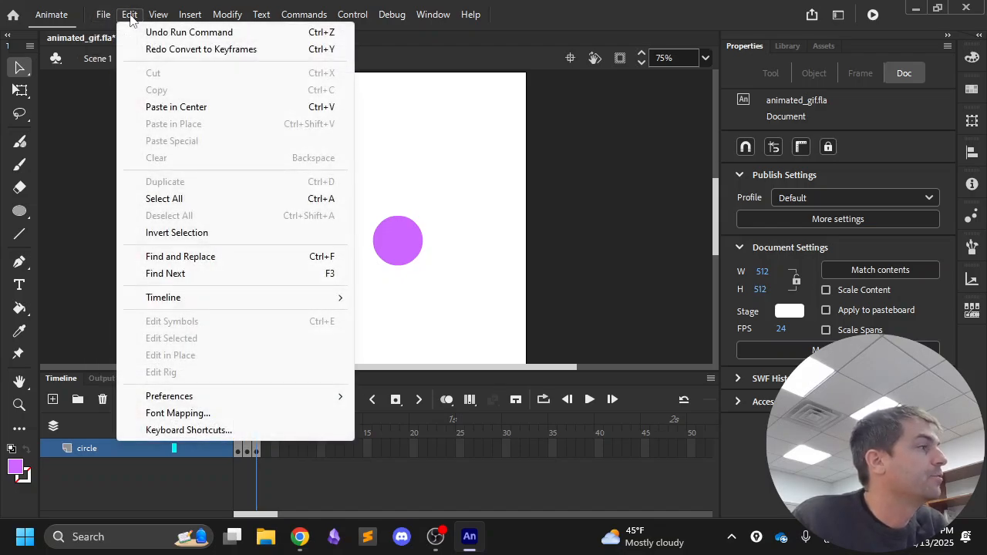
left_click(179, 430)
left_click_drag(535, 155, 501, 64)
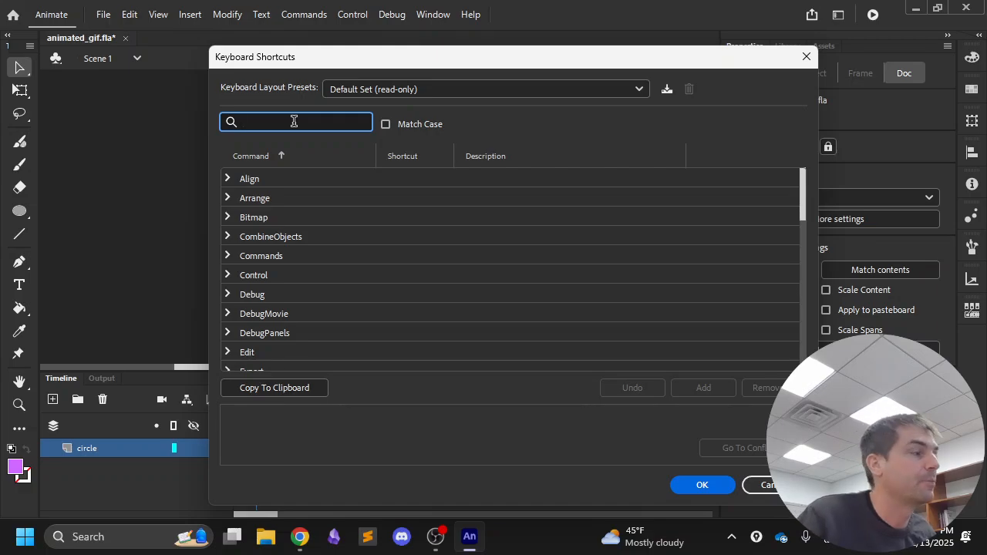
type("keyframe")
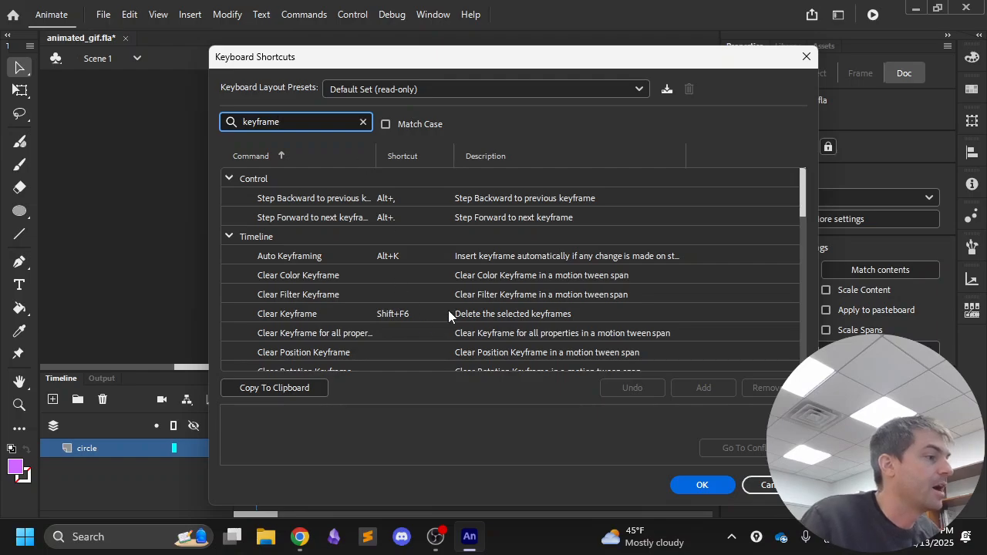
scroll(446, 287, "down", 3)
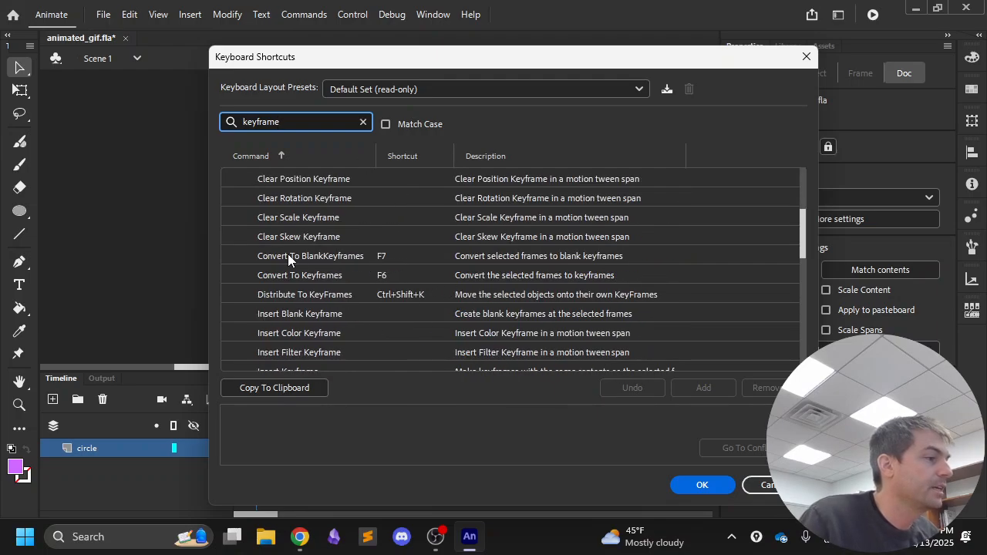
scroll(386, 275, "down", 7)
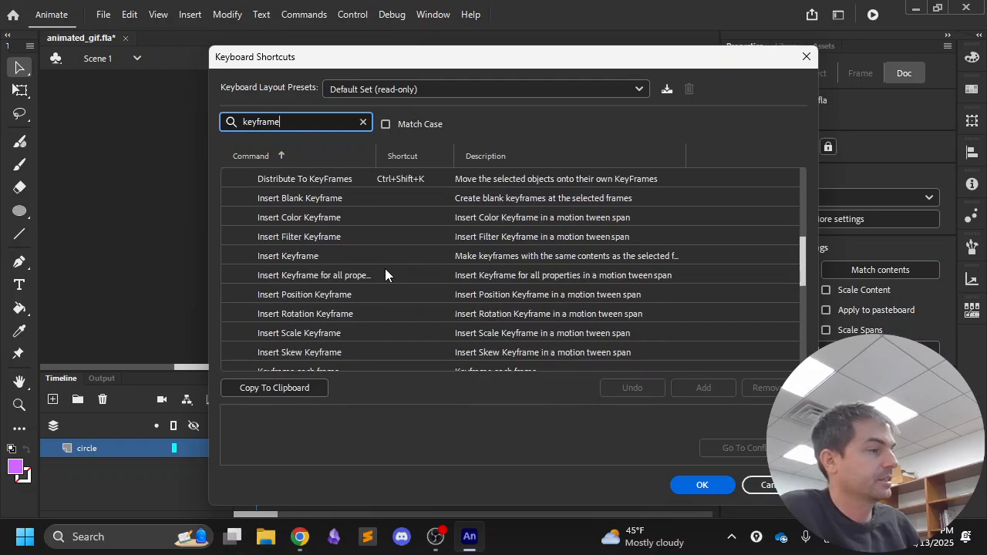
scroll(386, 275, "up", 3)
scroll(384, 268, "up", 4)
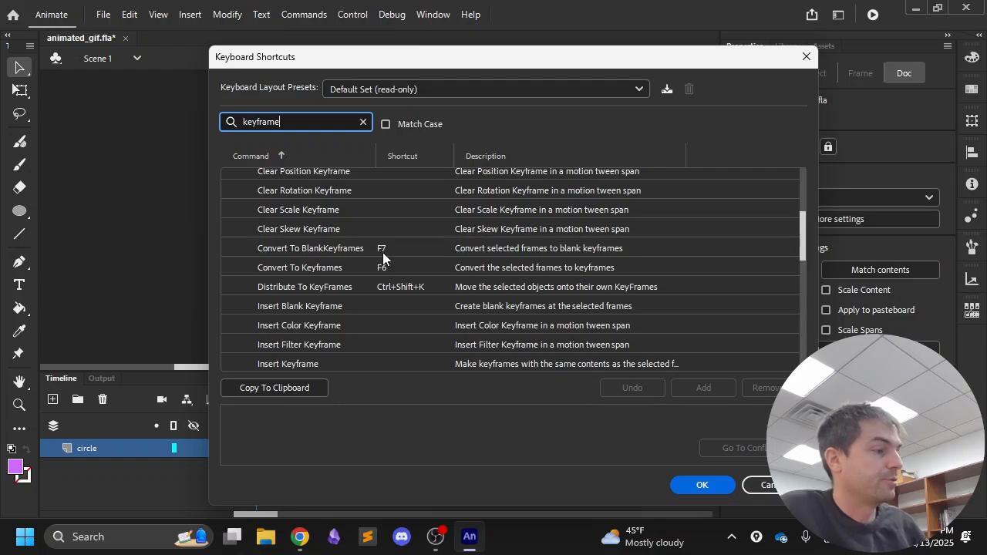
Step: Add 7 as a second shortcut for the Convert To BlankKeyframes command
left_click(383, 256)
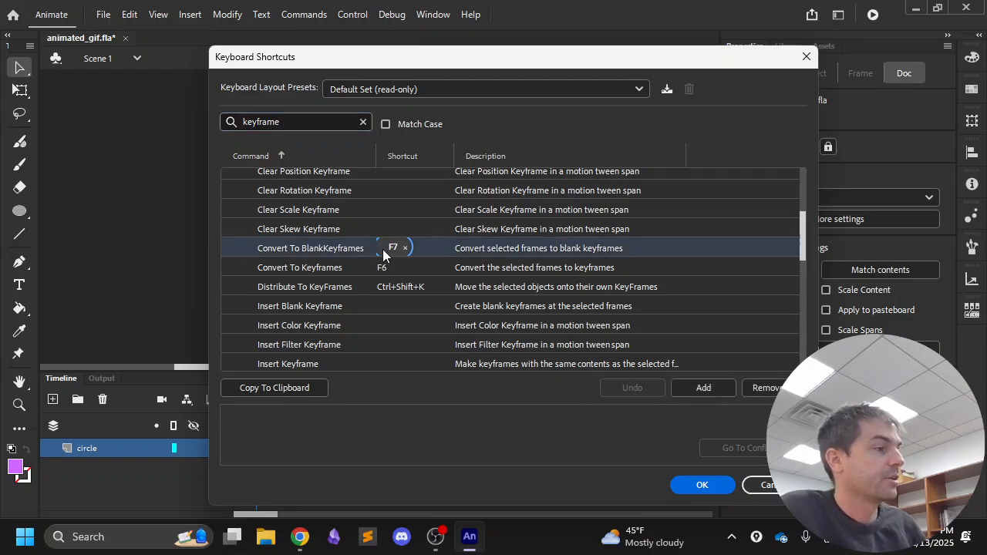
left_click(419, 248)
key("F7")
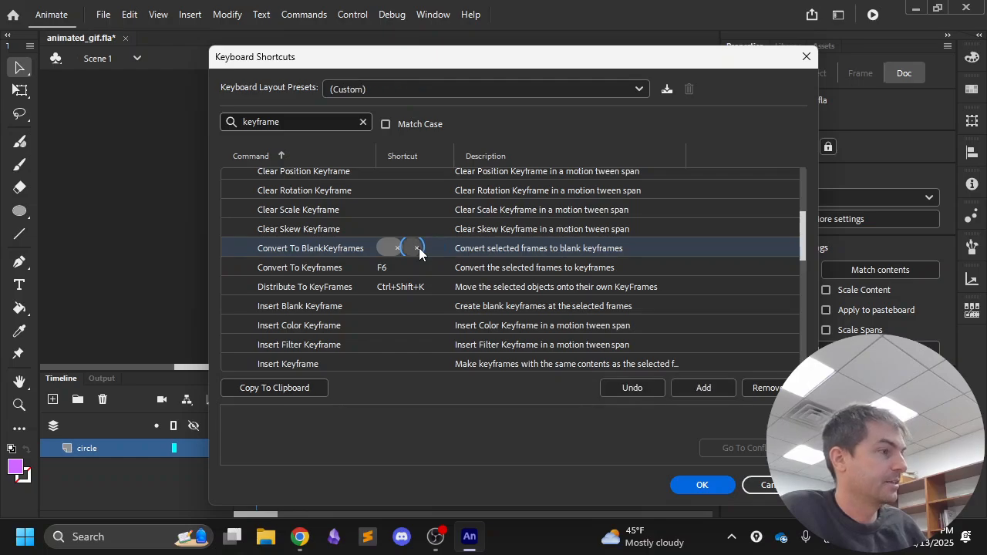
Step: Add 6 as a second shortcut for the Convert To Keyframes command and accept the shortcut changes
left_click(398, 364)
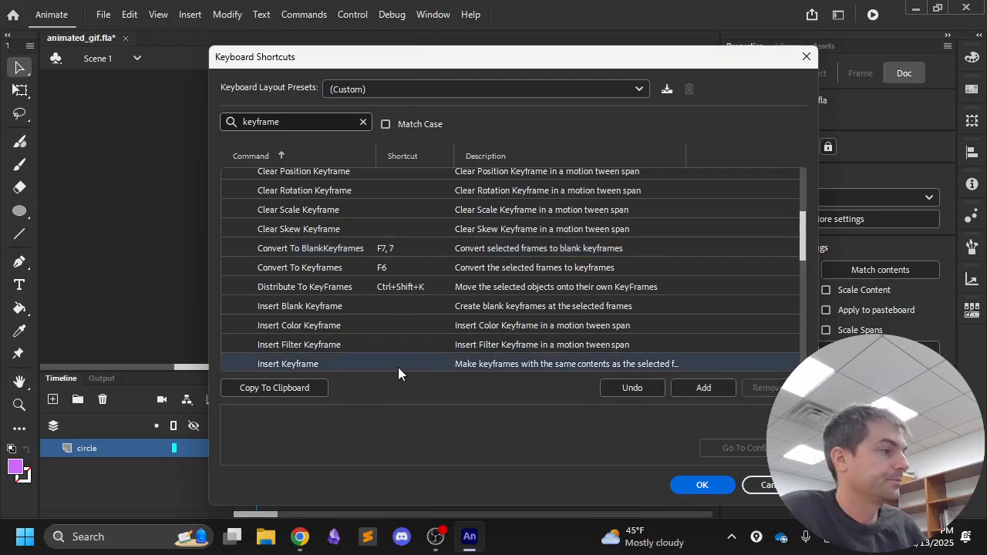
left_click(382, 270)
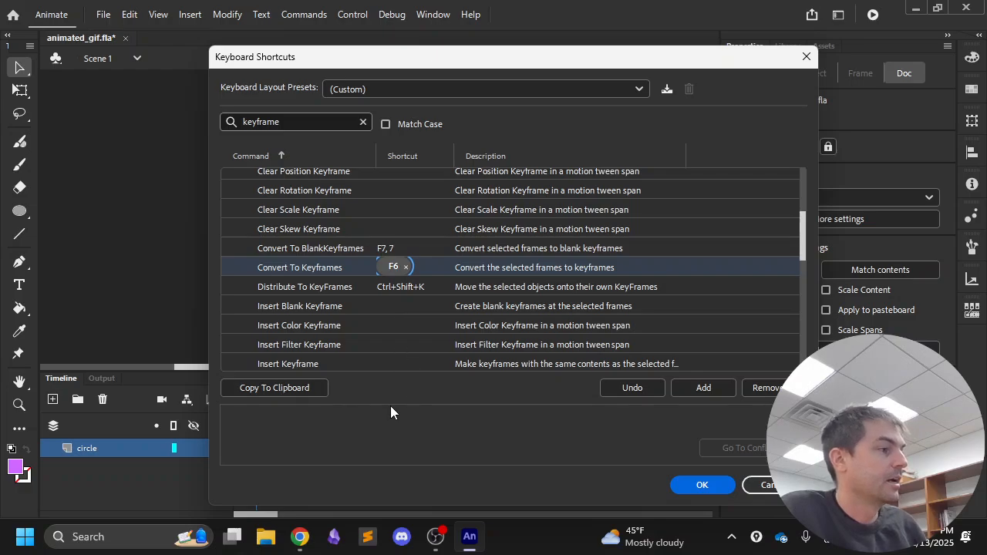
left_click(419, 265)
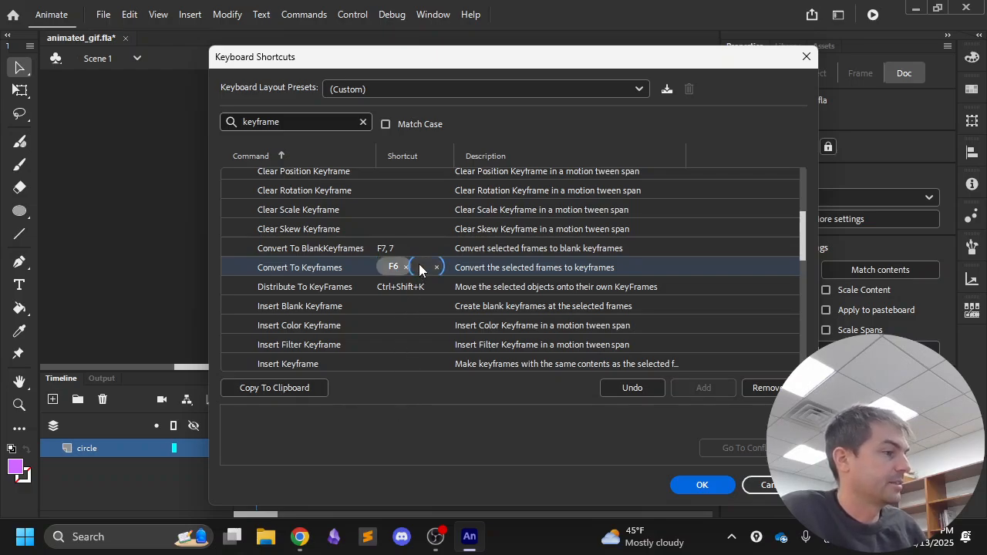
key("6")
left_click(411, 307)
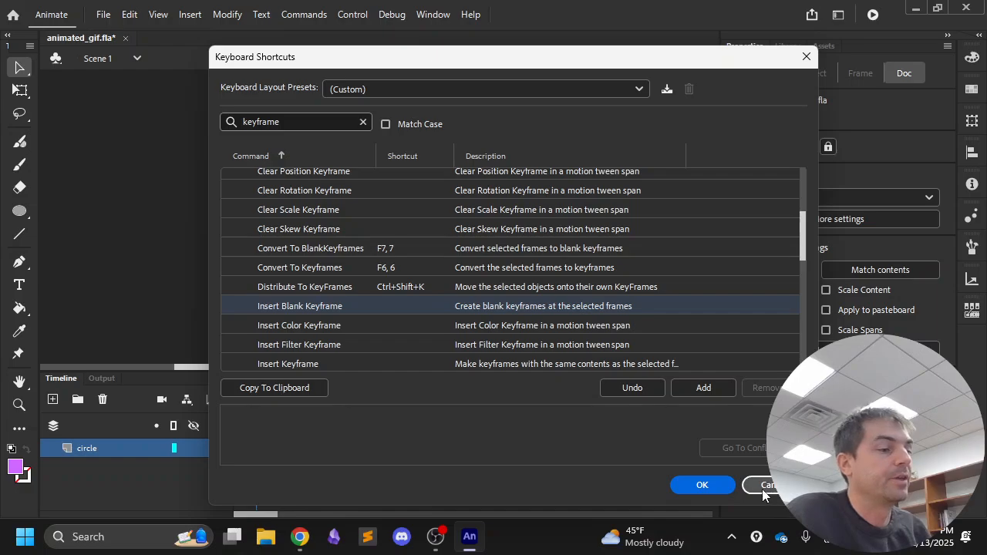
left_click(724, 487)
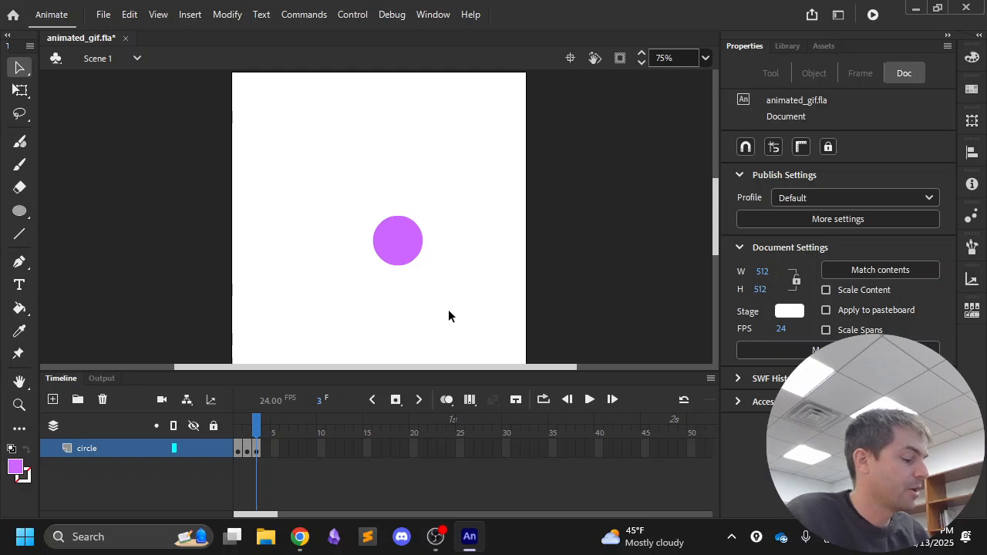
Step: Insert keyframes at frames 4 to 7, moving the circle gradually down and back to the left along a curve, and play the animation
key("F6")
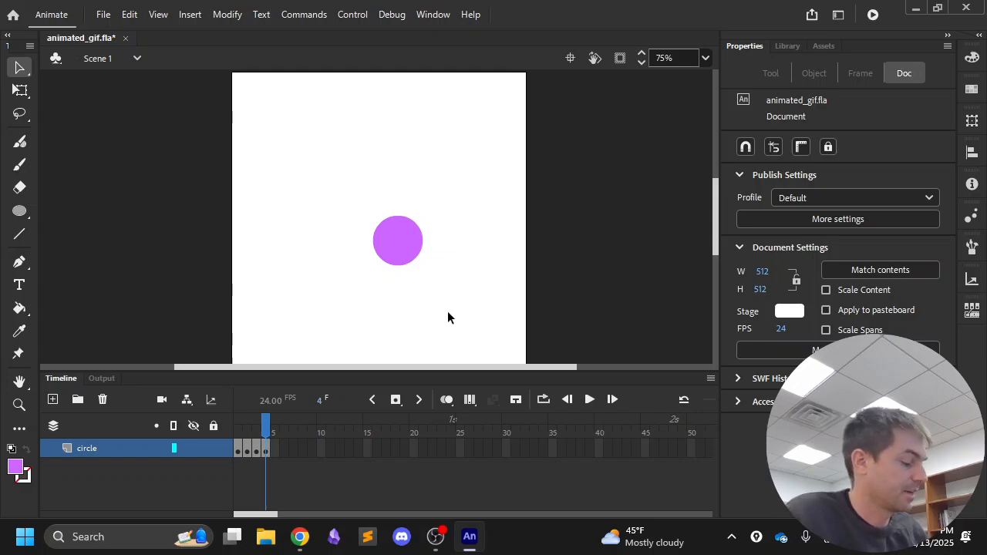
key("ctrl+z")
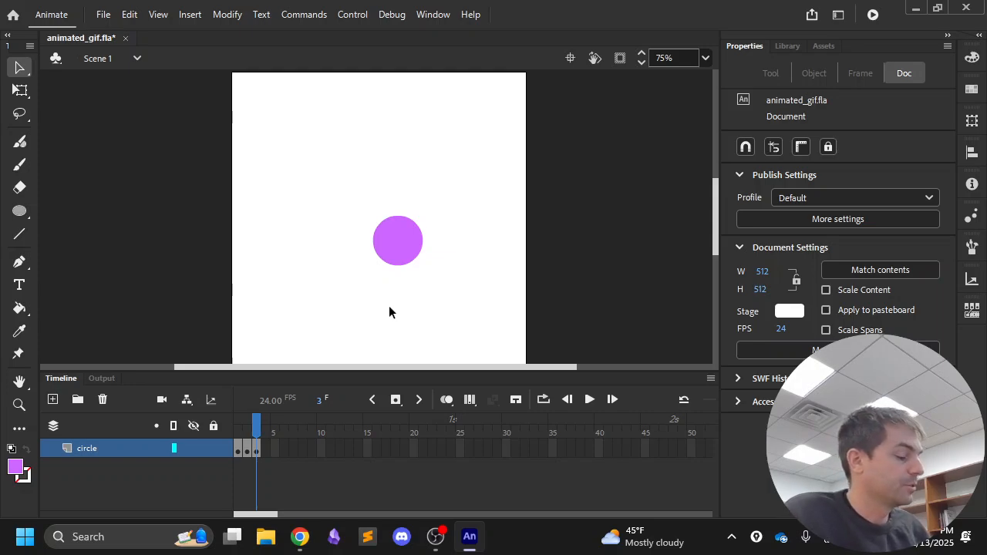
key("F6")
left_click_drag(414, 244, 401, 287)
key("F6")
key("F6")
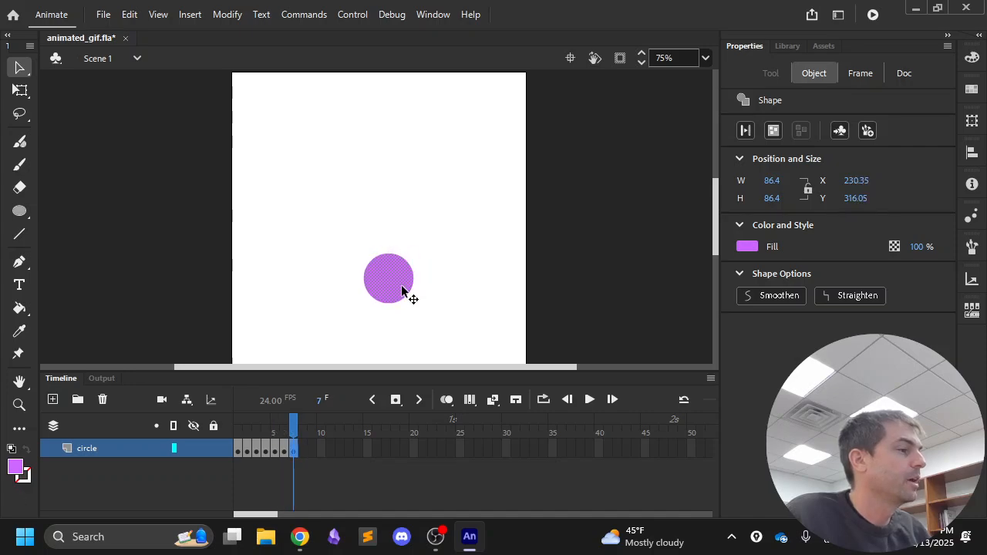
key("Return")
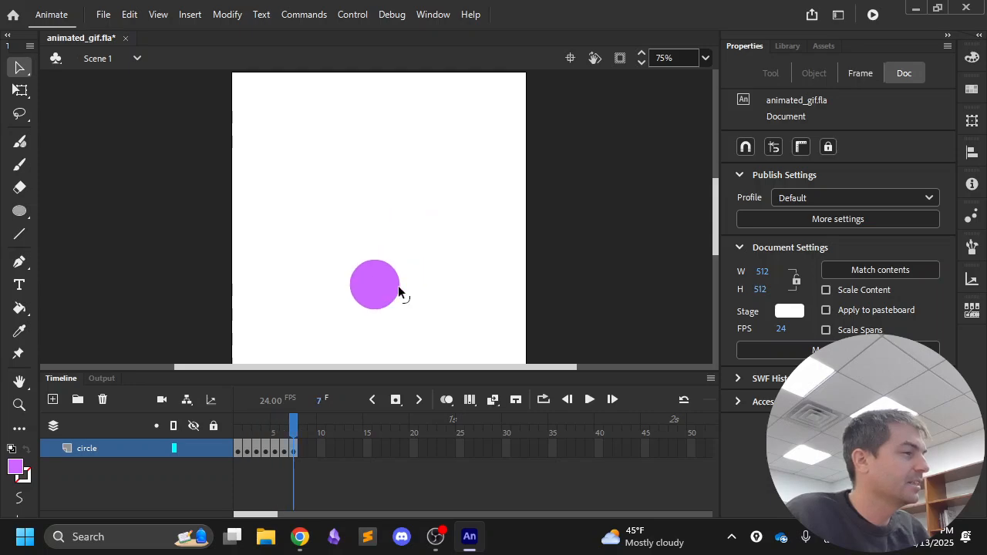
key("Return")
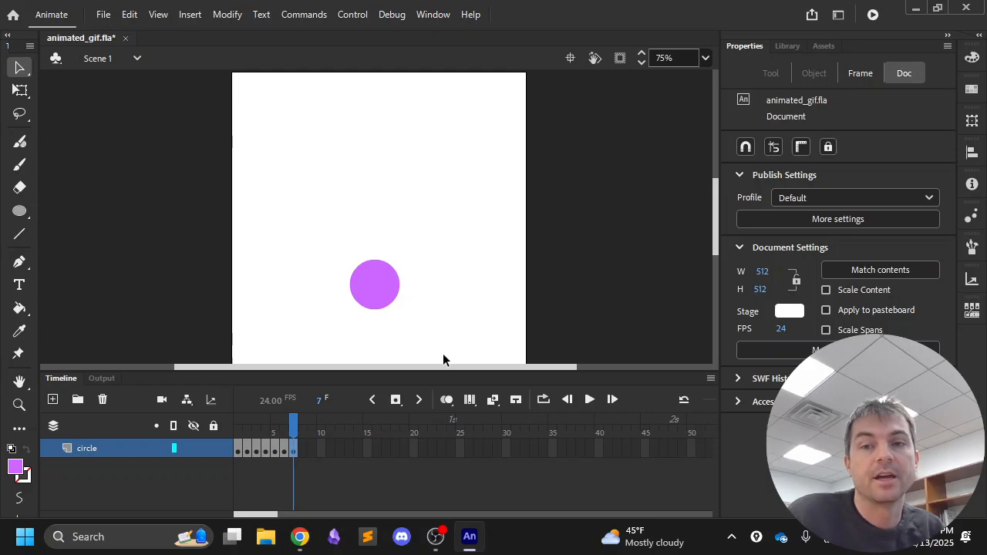
Step: Turn on onion skinning for the selected range and play the circle animation
left_click(448, 400)
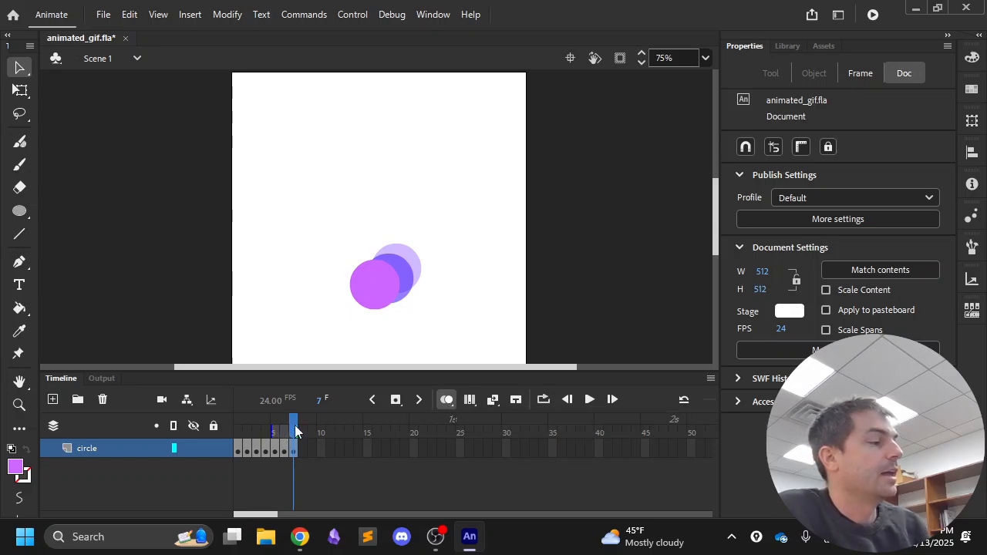
key("Return")
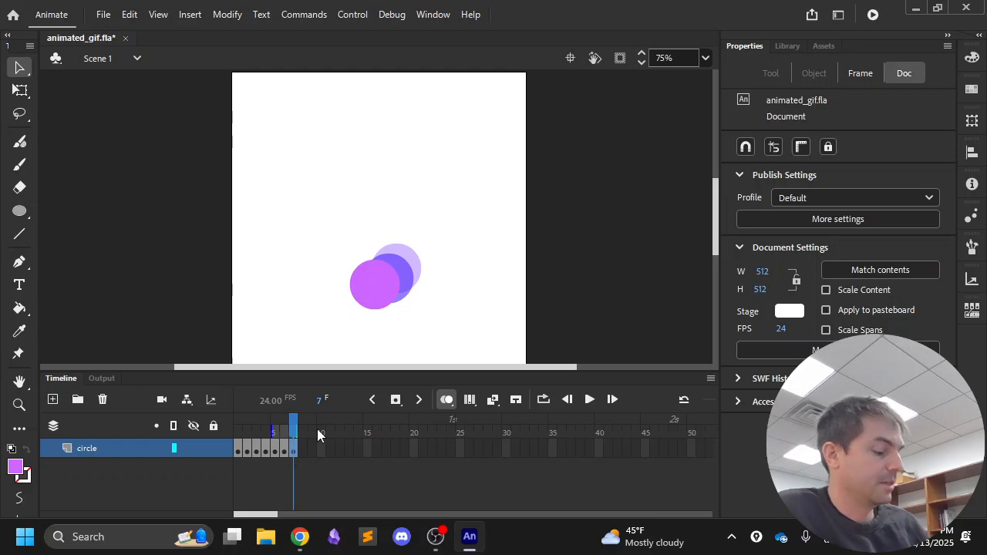
Step: Step back and forth through frames 1 to 7 to examine the circle's previous and next poses in the onion skin
key("comma")
key("comma")
key("comma")
key("comma")
key("comma")
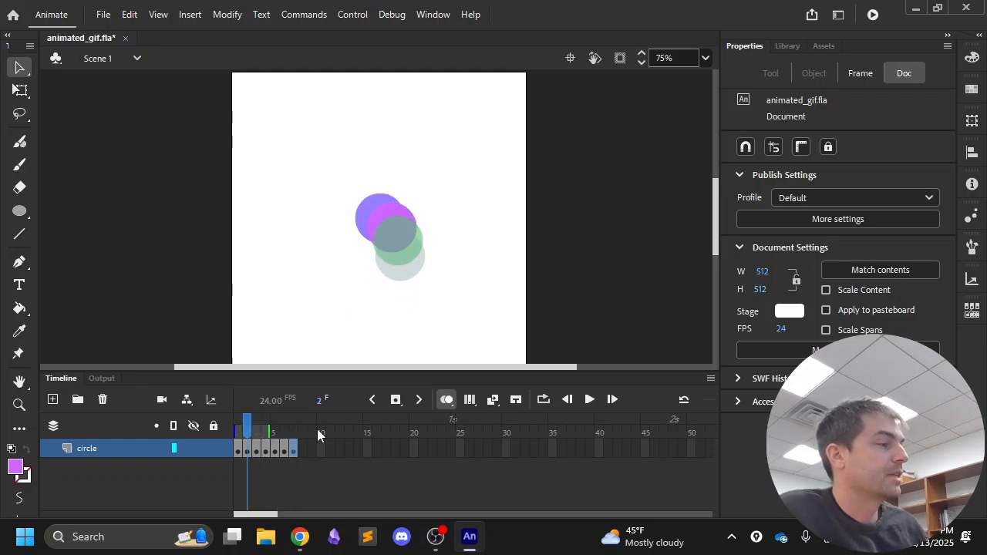
key("comma")
key("period")
key("period")
key("period")
key("period")
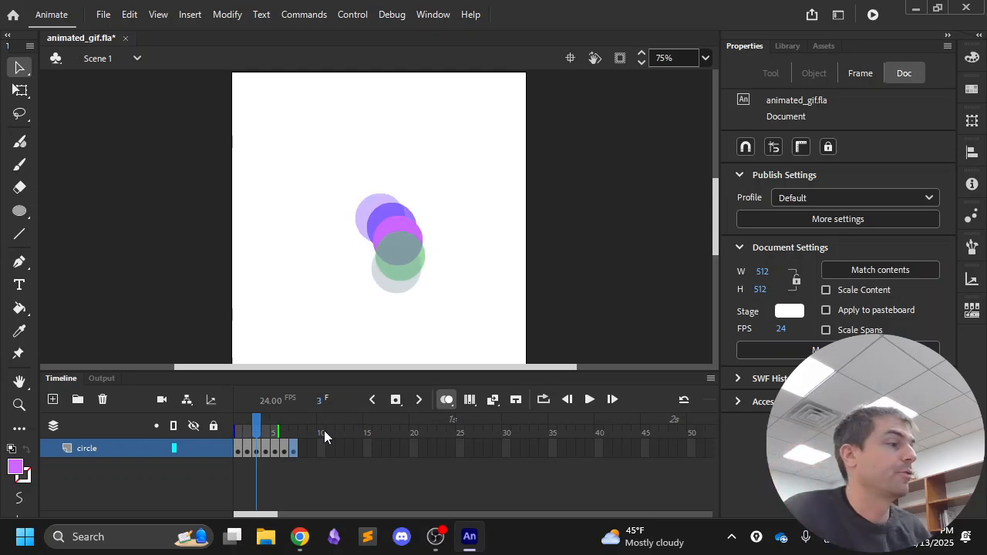
key("comma")
key("comma")
key("comma")
key("comma")
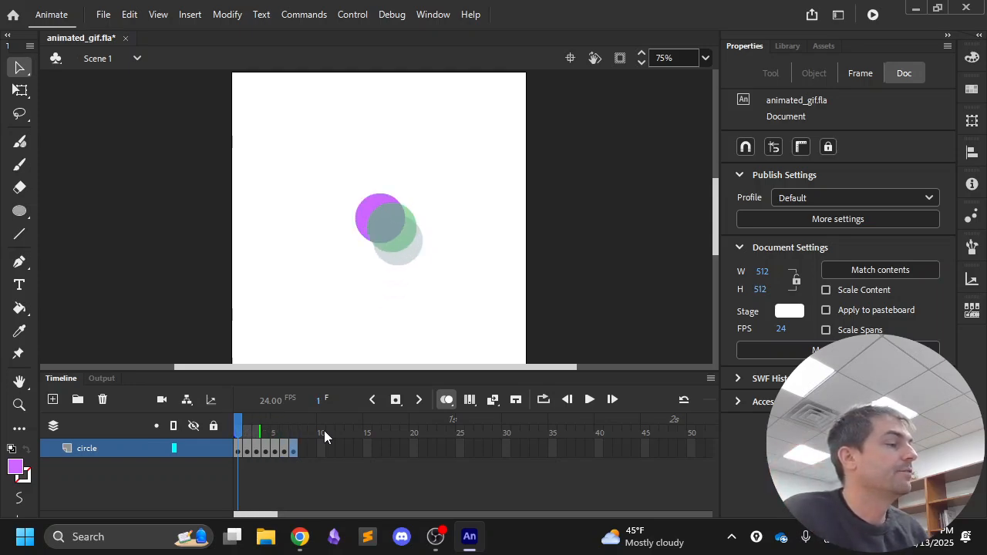
key("period")
key("period")
key("period")
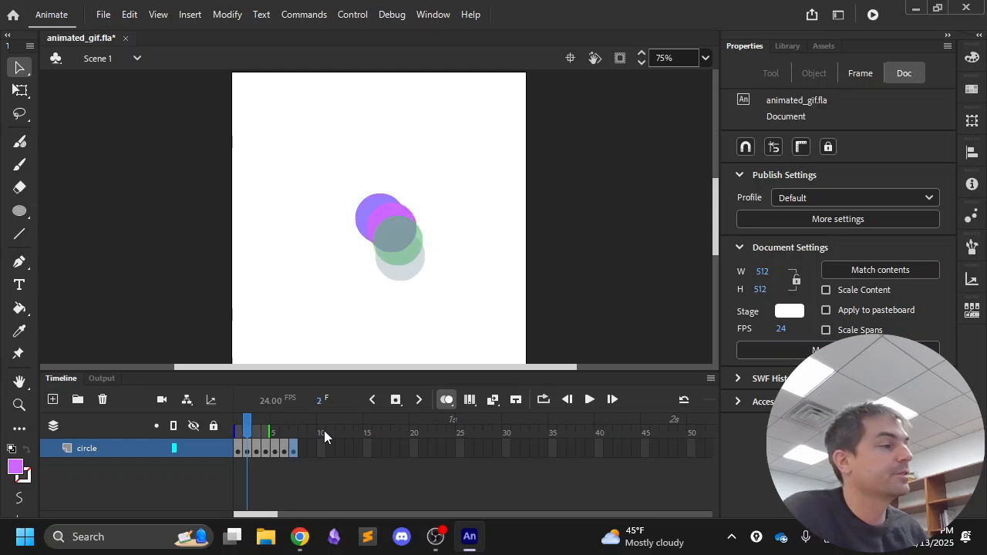
key("period")
key("period")
key("period")
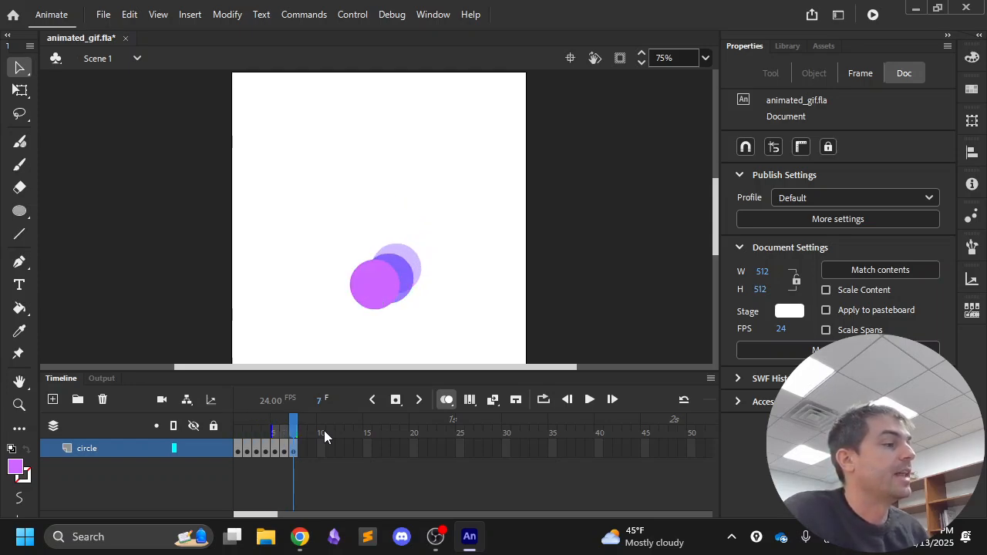
key("comma")
key("comma")
key("comma")
key("comma")
key("comma")
key("comma")
key("period")
key("period")
key("period")
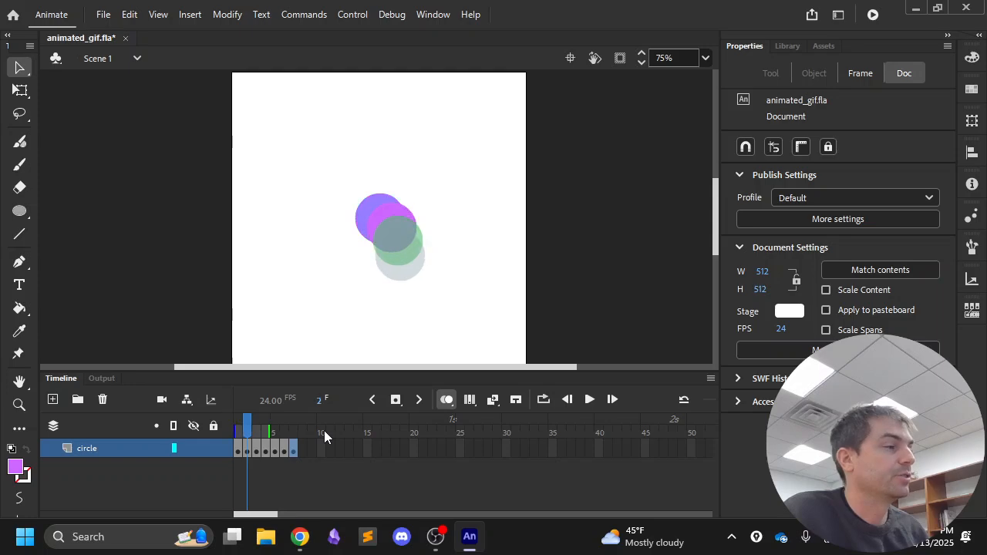
key("period")
key("period")
key("period")
key("comma")
key("comma")
key("comma")
key("comma")
key("comma")
key("comma")
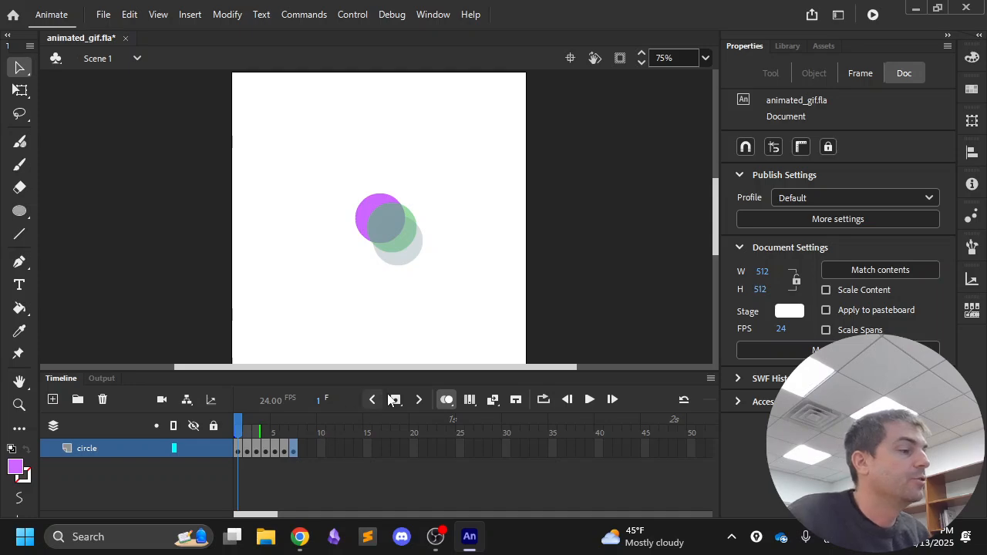
Step: Review the advanced onion skin settings for frame range, colours and opacity, and close them
left_click(449, 400)
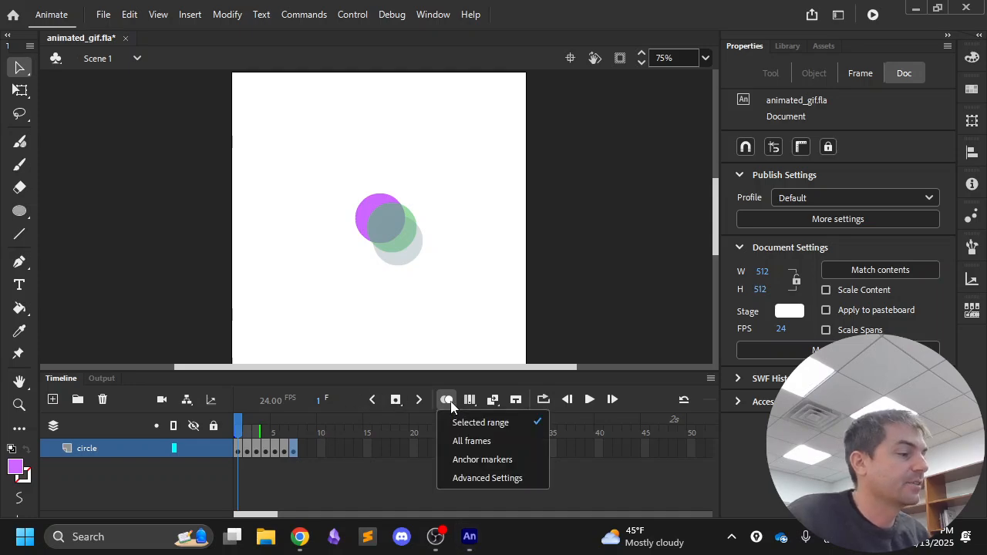
left_click(480, 476)
left_click_drag(756, 360, 724, 166)
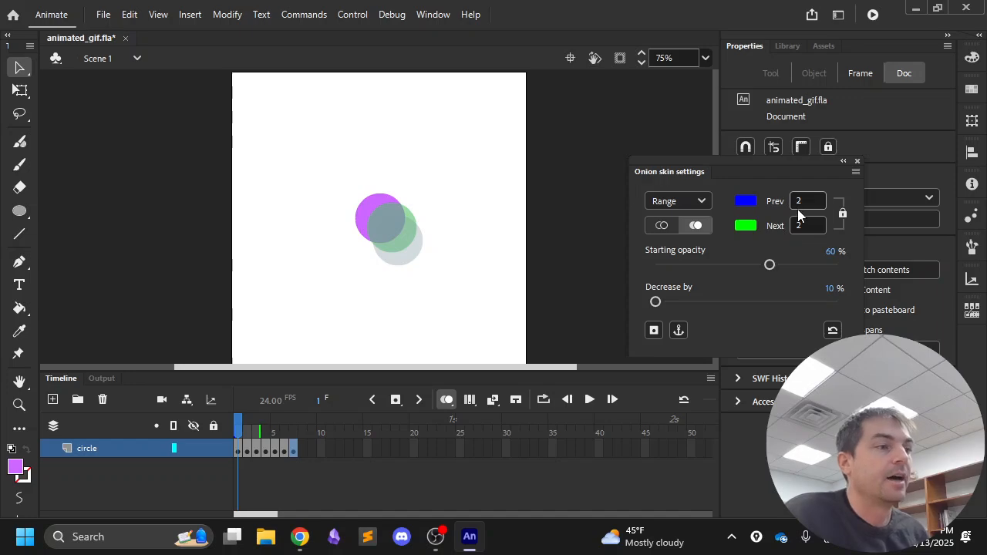
left_click(857, 161)
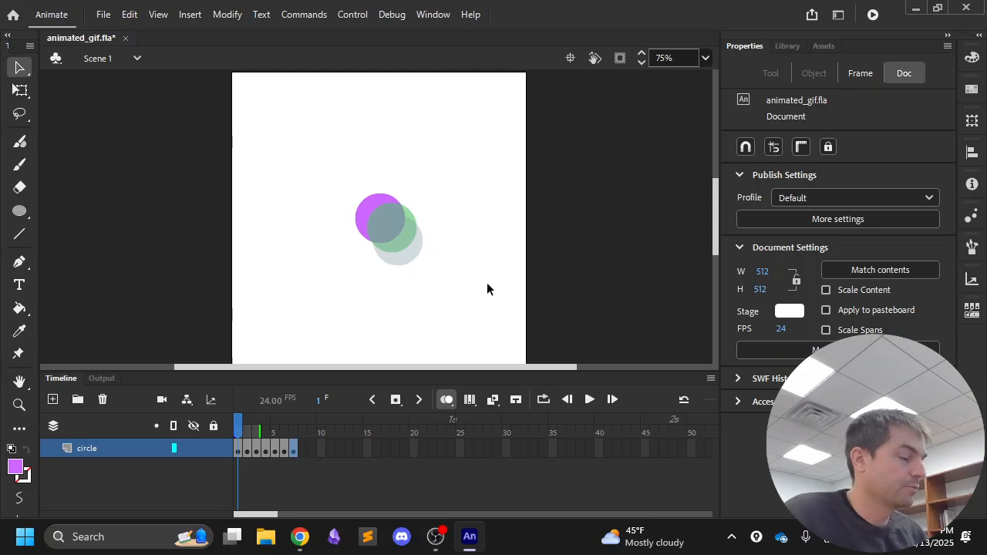
Step: Play the animation, try to adjust the onion skin's start marker on the timeline, and play it again
key("Return")
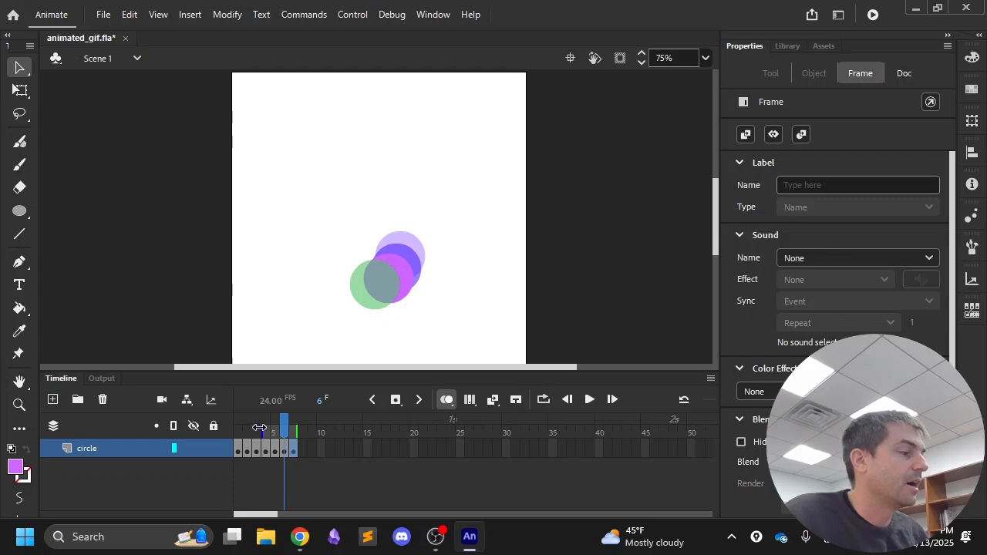
mouse_move(263, 425)
left_mouse_down()
mouse_move(236, 425)
mouse_move(257, 425)
left_mouse_up()
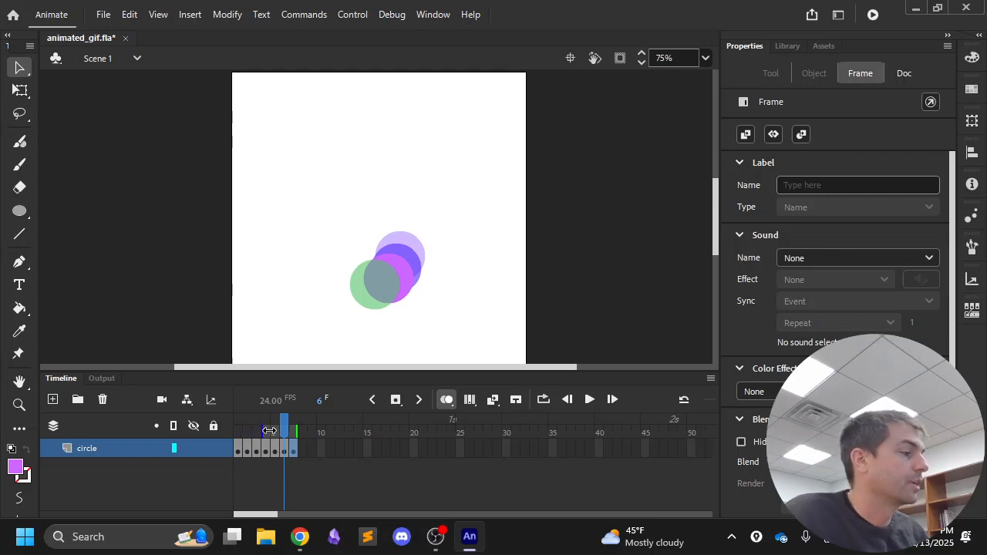
mouse_move(269, 431)
left_mouse_down()
mouse_move(248, 430)
mouse_move(270, 430)
left_mouse_up()
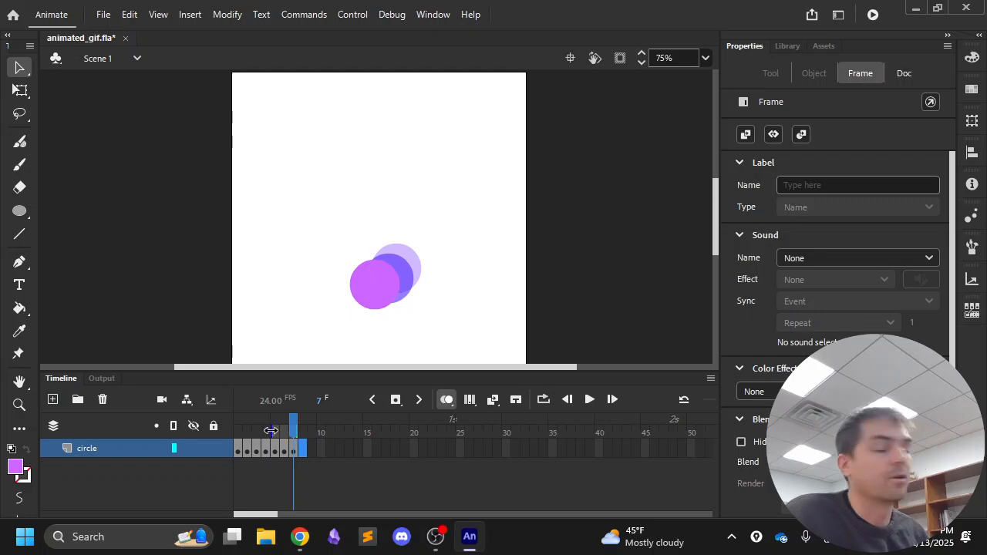
key("Return")
key("Return")
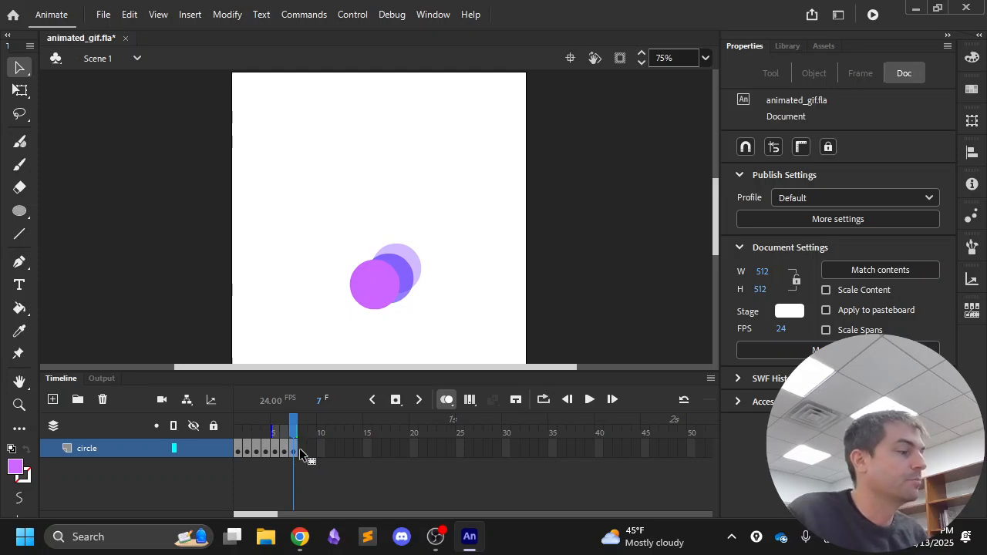
Step: Step back and forth between frames 3 and 7 to compare the circle's previous and next onion-skinned poses
left_click(301, 455)
left_click(293, 474)
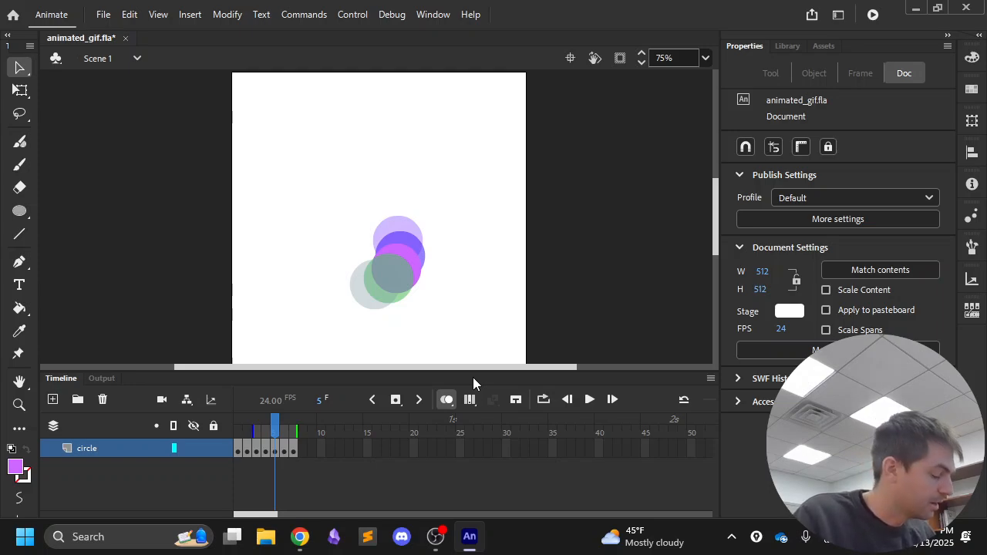
key("comma")
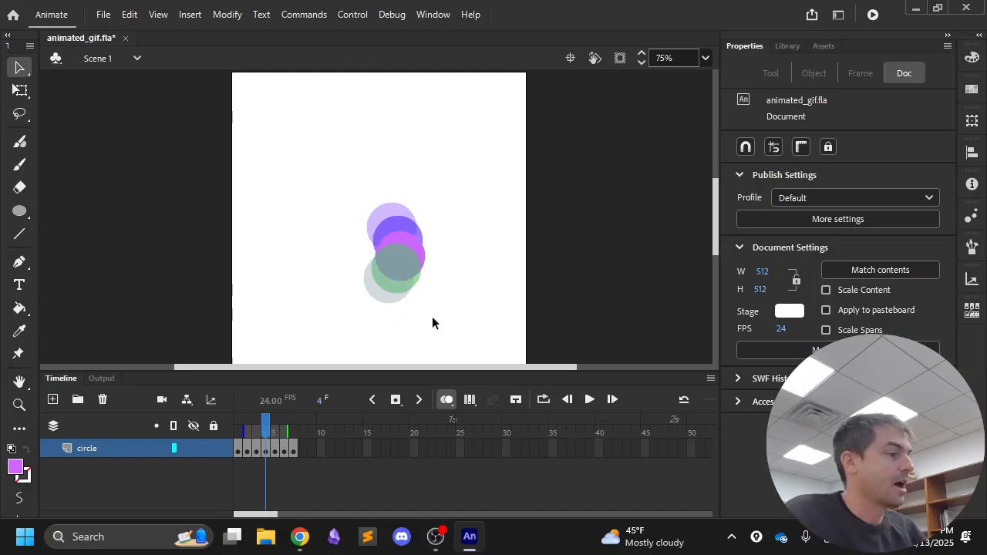
key("comma")
key("period")
key("period")
key("period")
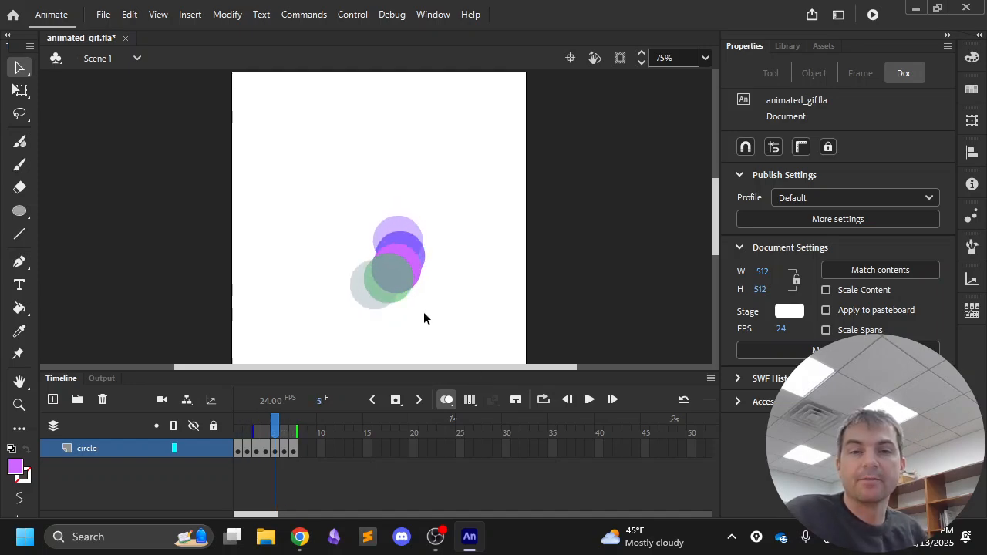
key("comma")
key("period")
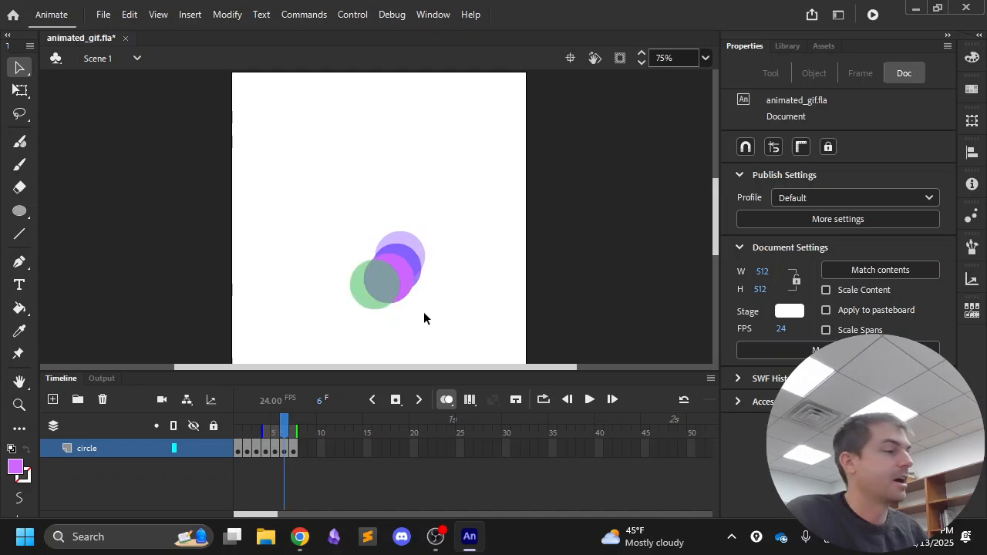
key("period")
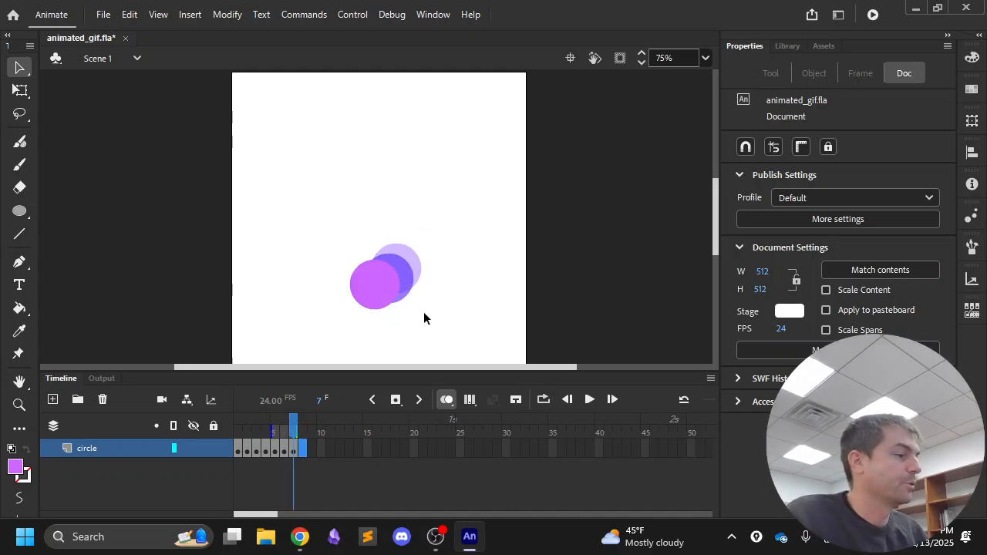
key("comma")
key("period")
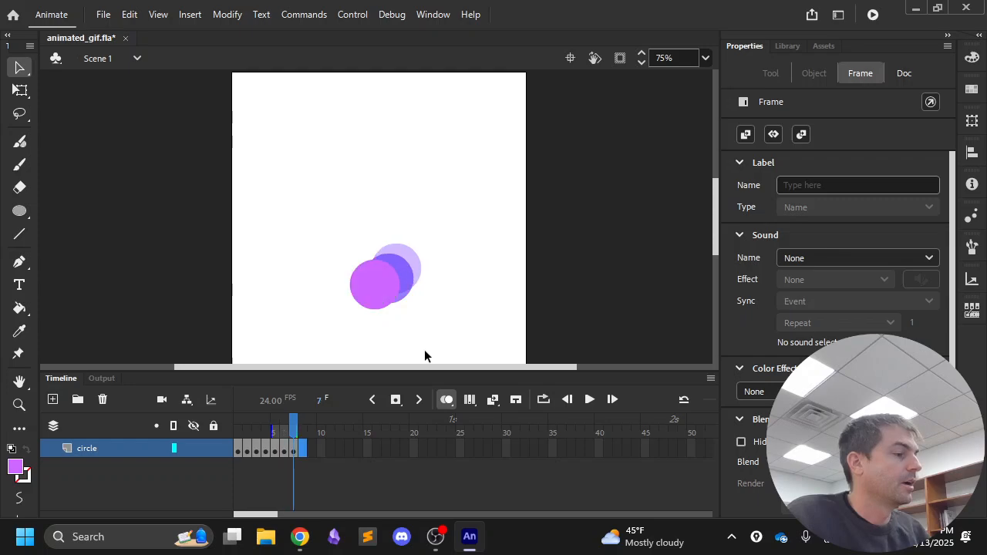
Step: Add keyframes from frame 8 through frame 18 on the circle layer, moving the circle to a new position in each
key("period")
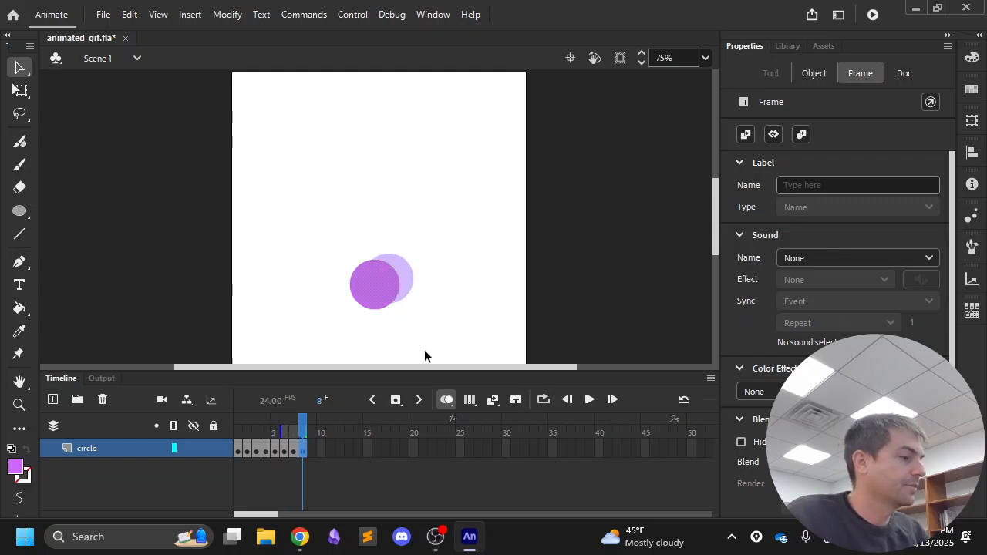
left_click(369, 297)
left_click_drag(369, 296, 440, 291)
key("period")
key("F6")
key("F6")
key("F6")
key("F6")
key("F6")
key("F6")
key("F6")
key("F6")
key("F6")
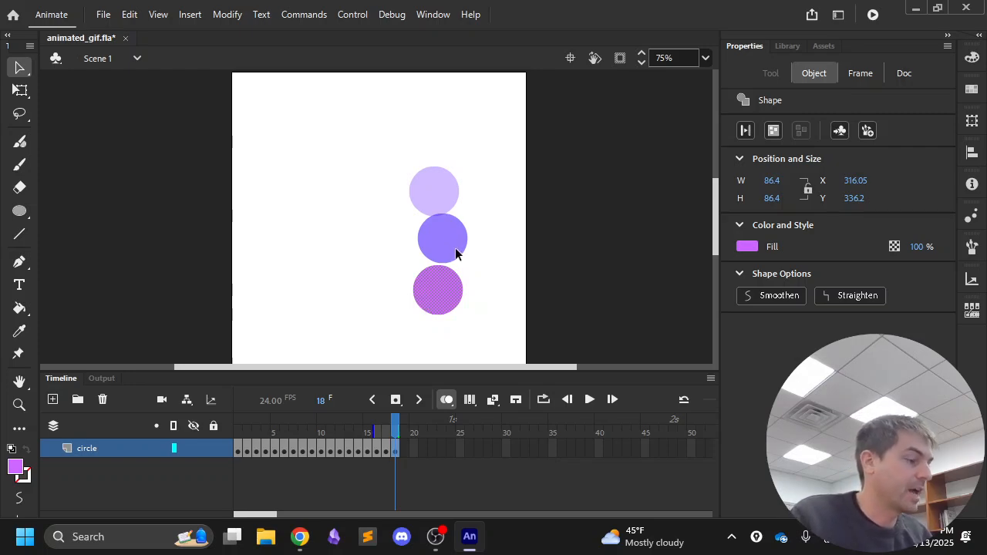
Step: Continue adding keyframes through frame 31, moving the circle around the stage until it sits at the stage's top centre
key("period")
key("F6")
left_click_drag(441, 299, 382, 101)
key("F6")
key("F6")
key("F6")
key("F6")
key("F6")
key("F6")
key("F6")
key("F6")
key("F6")
key("F6")
key("F6")
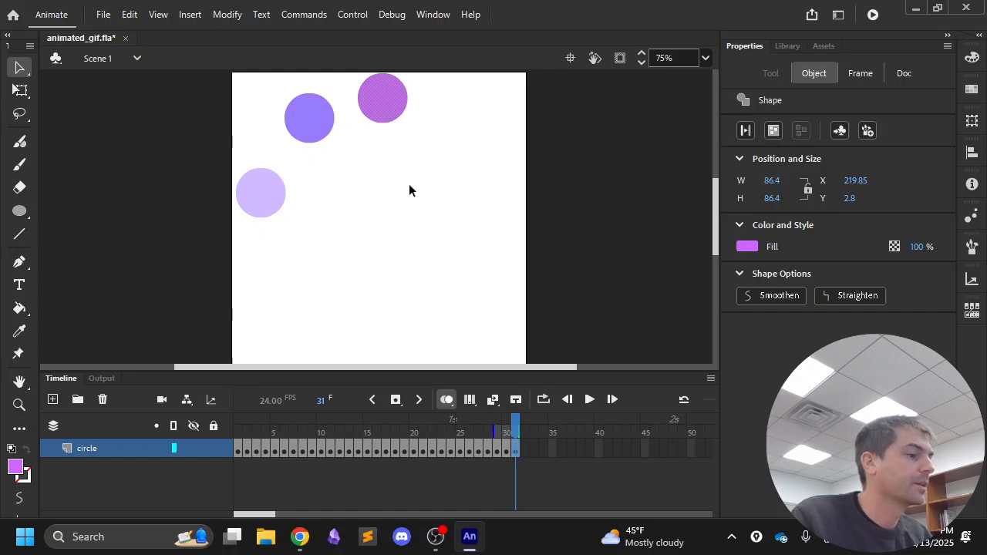
Step: Play the animation several times to check the motion, and turn off onion skinning at frame 1
key("Return")
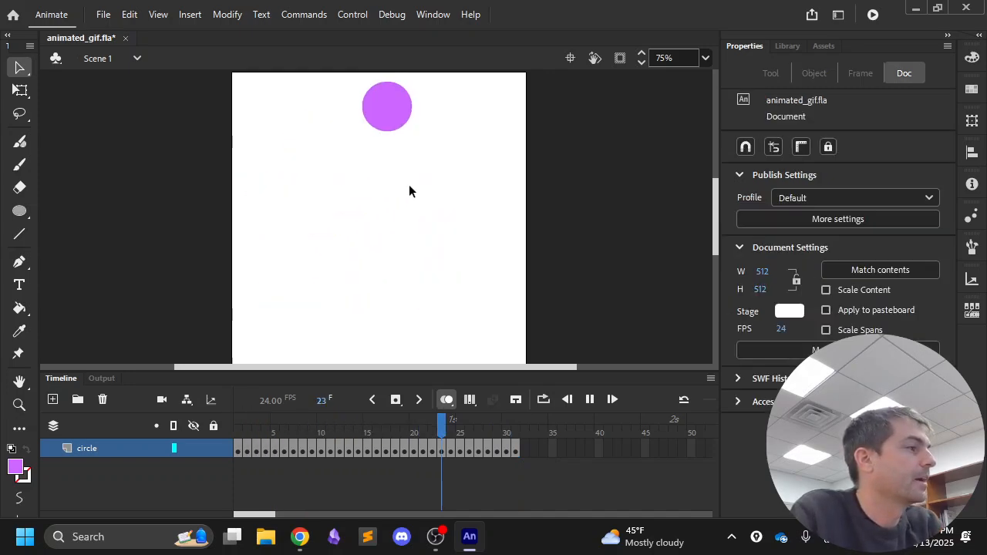
key("Return")
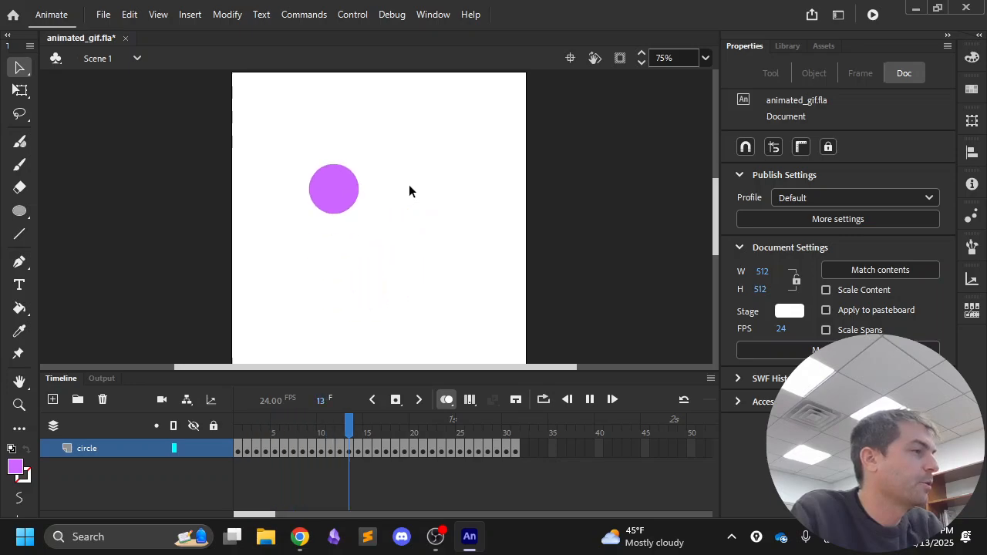
key("Return")
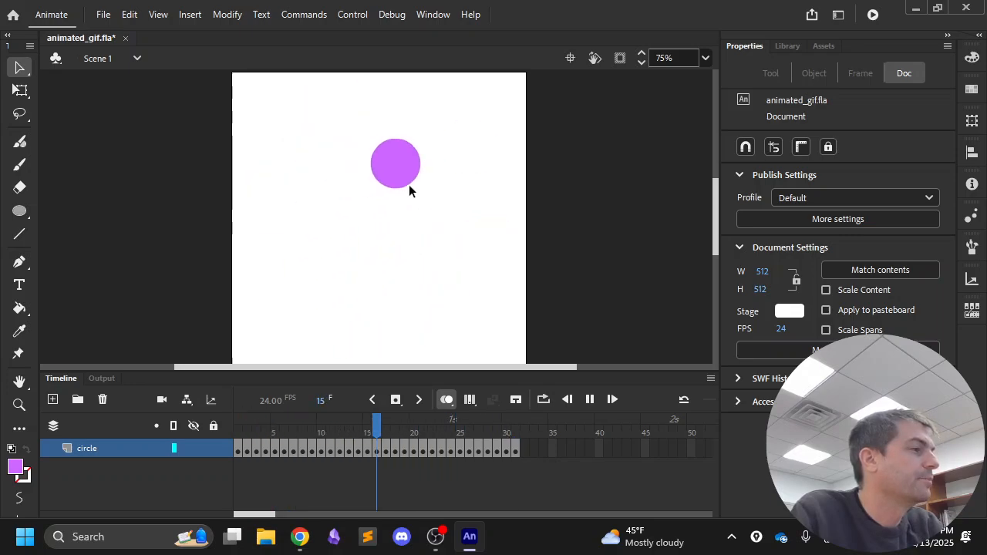
key("Return")
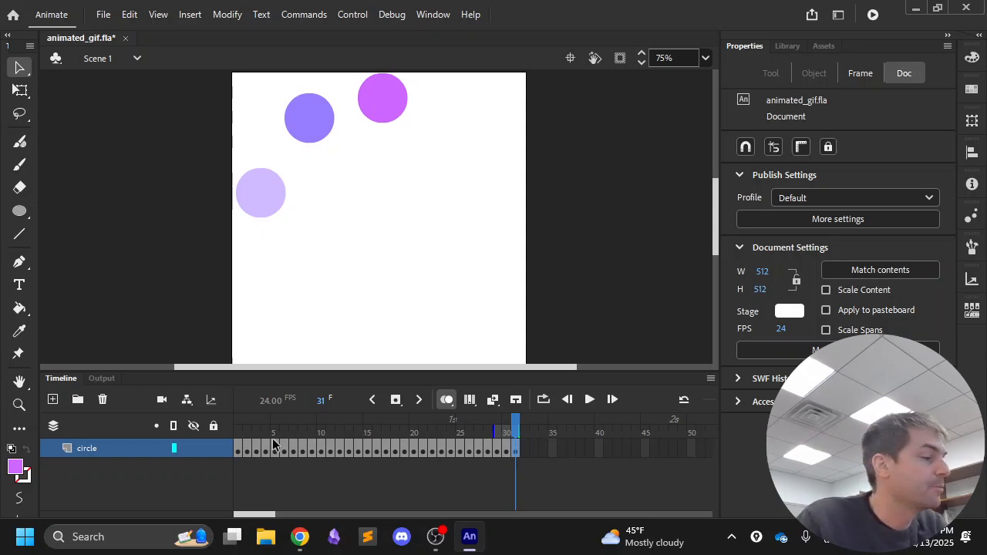
left_click(238, 451)
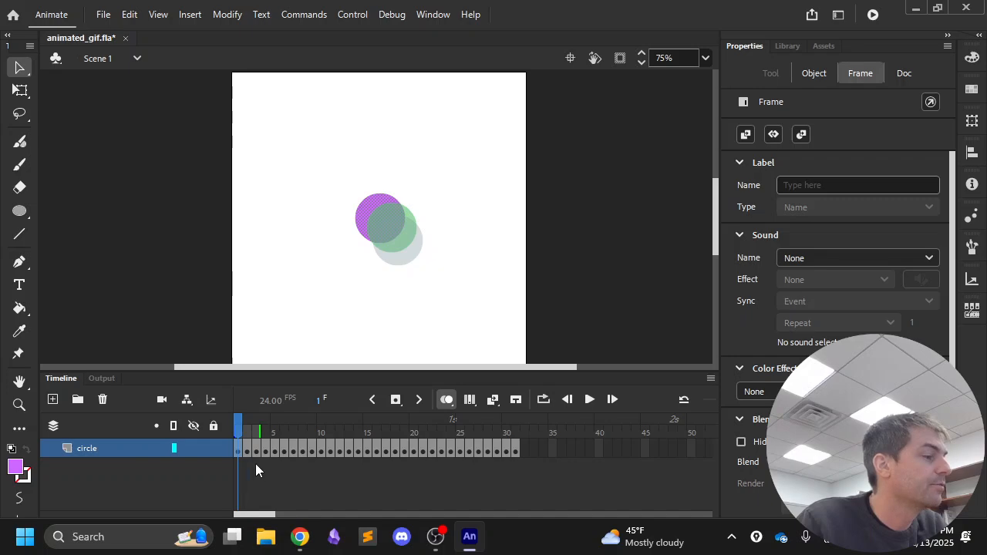
left_click(454, 403)
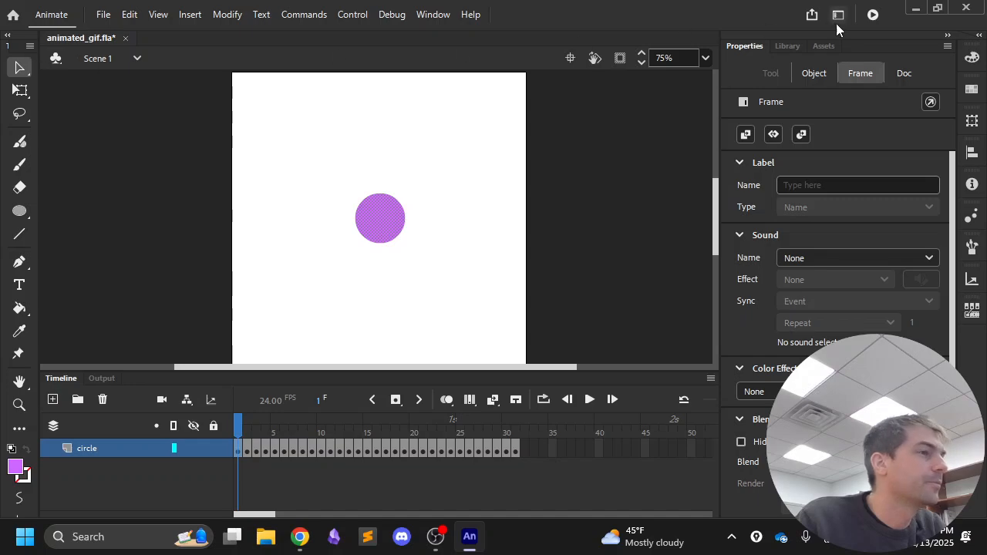
Step: Collapse the Properties panel group to widen the workspace, and zoom the timeline out and back in
left_click(948, 36)
left_click(948, 35)
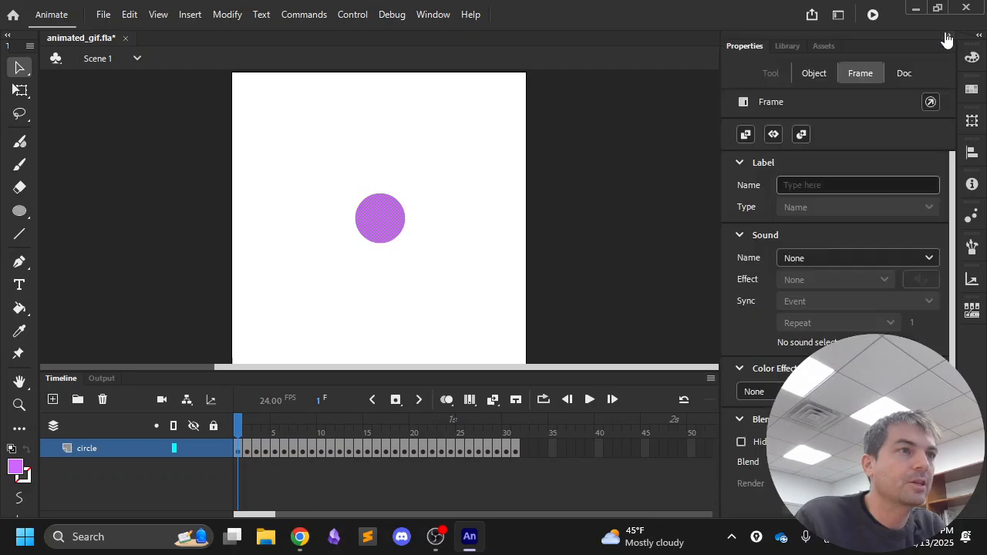
left_click(946, 37)
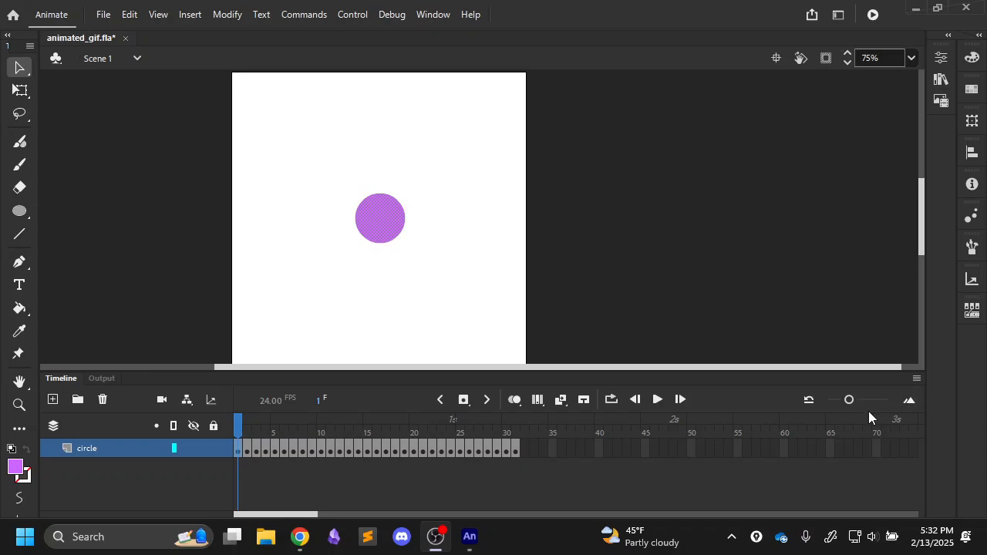
mouse_move(845, 401)
left_mouse_down()
mouse_move(864, 400)
mouse_move(843, 400)
left_mouse_up()
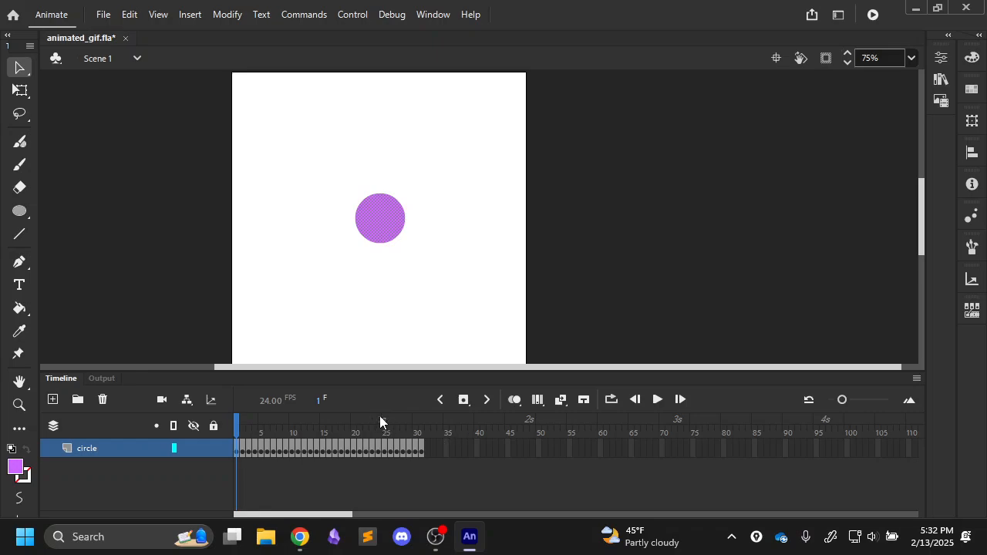
left_click_drag(843, 399, 850, 398)
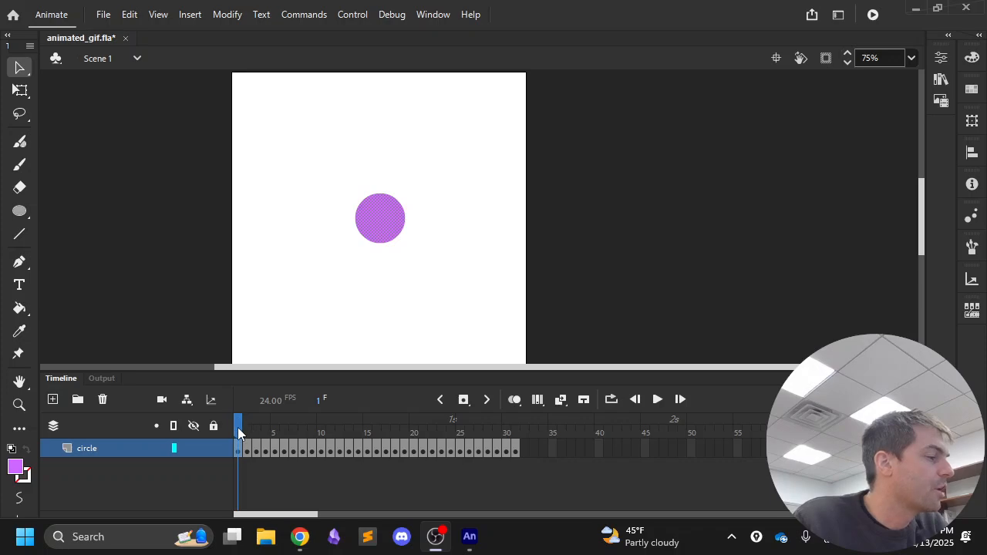
Step: Try to repeat the starting pose at frame 48 by pasting the circle from frame 1 as artwork
left_click(238, 456)
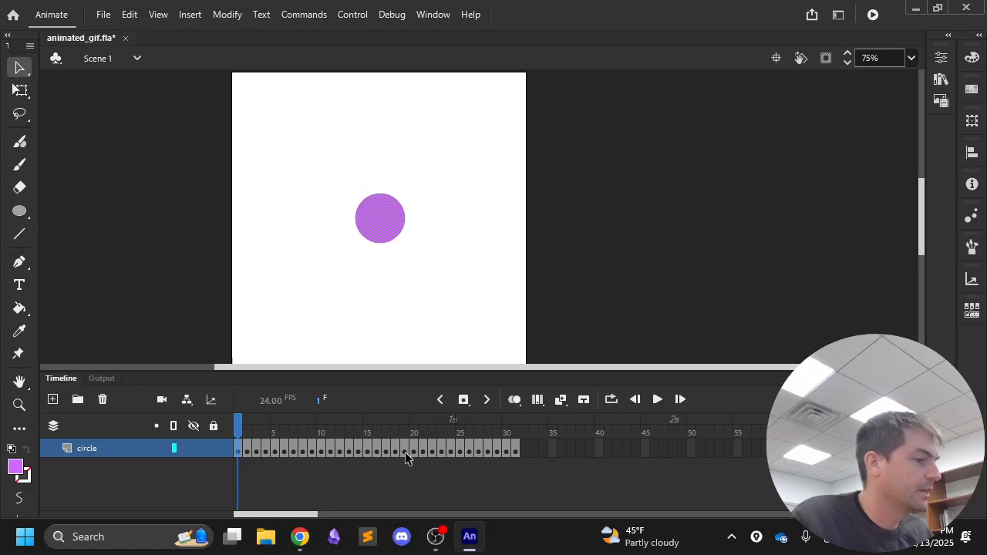
left_click(673, 448)
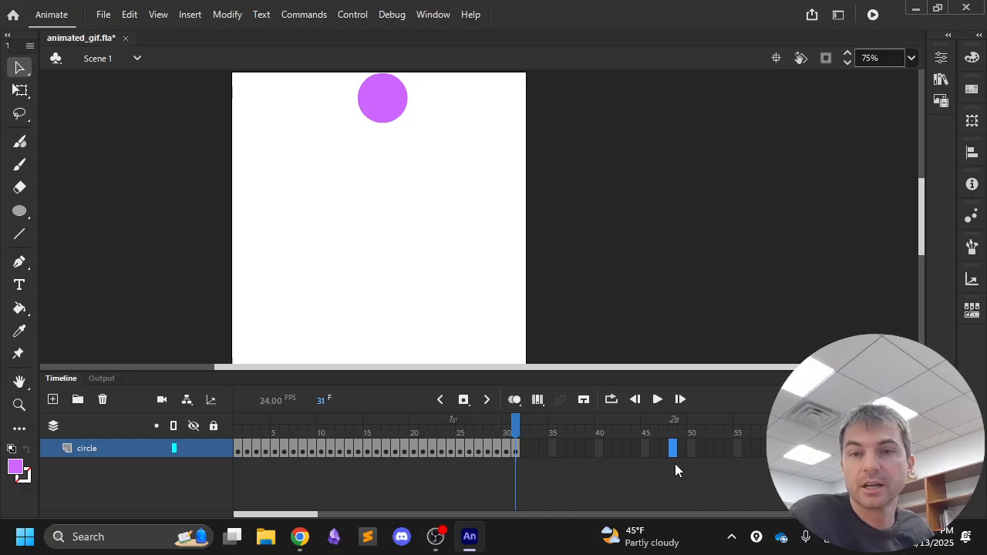
key("ctrl+v")
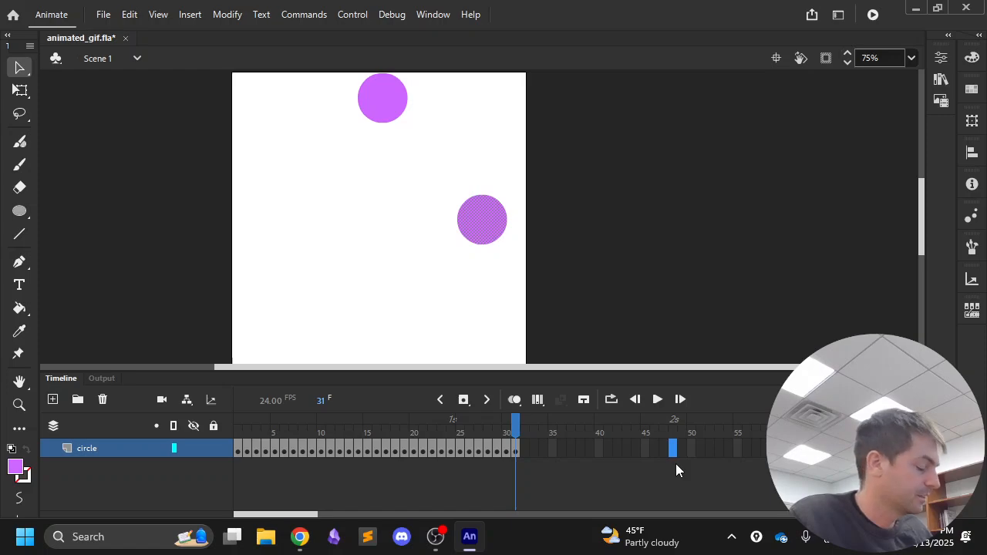
key("Delete")
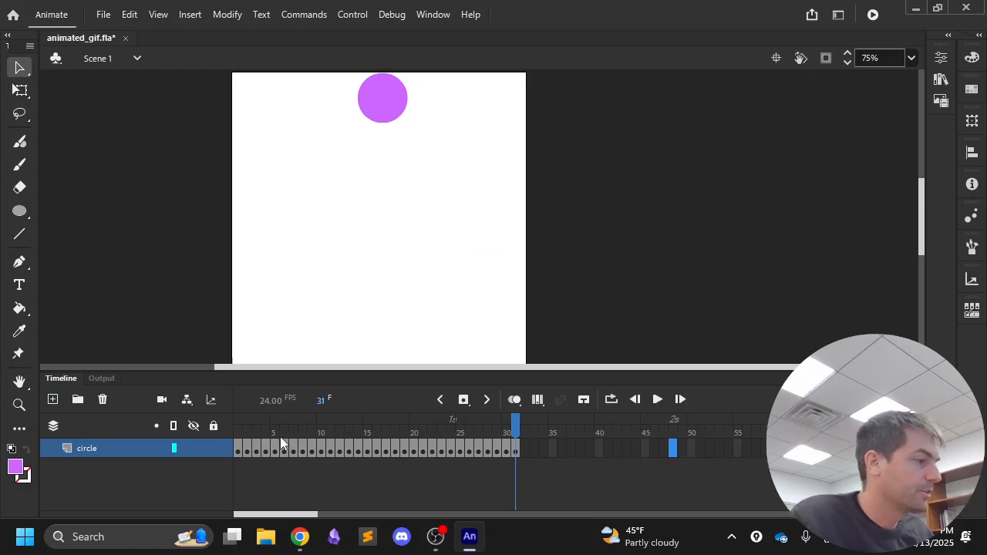
left_click(239, 451)
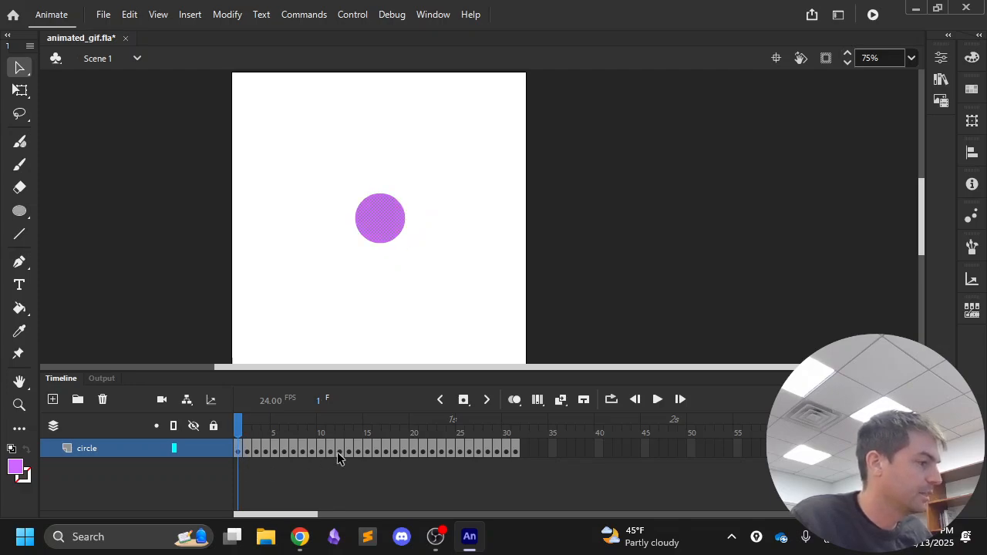
left_click(672, 450)
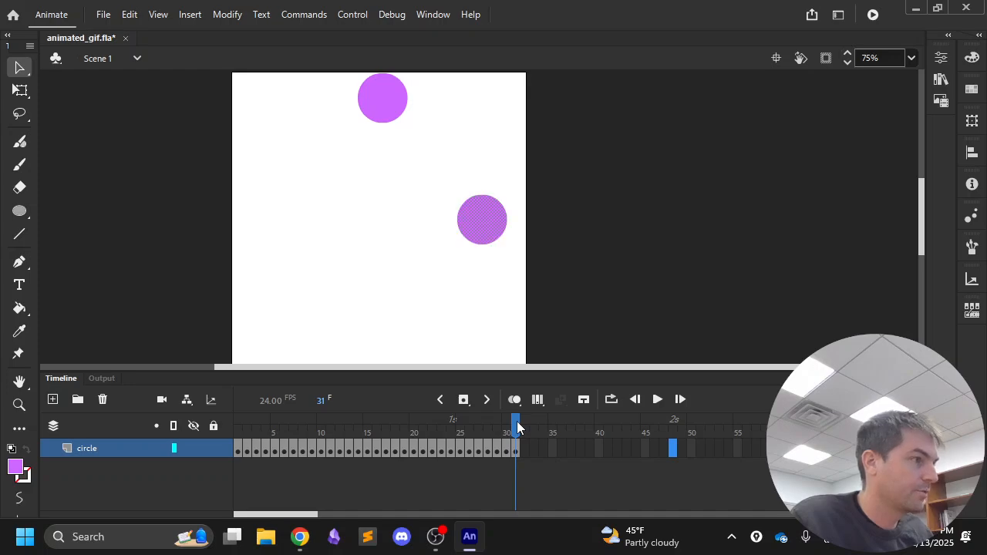
left_click_drag(516, 427, 248, 438)
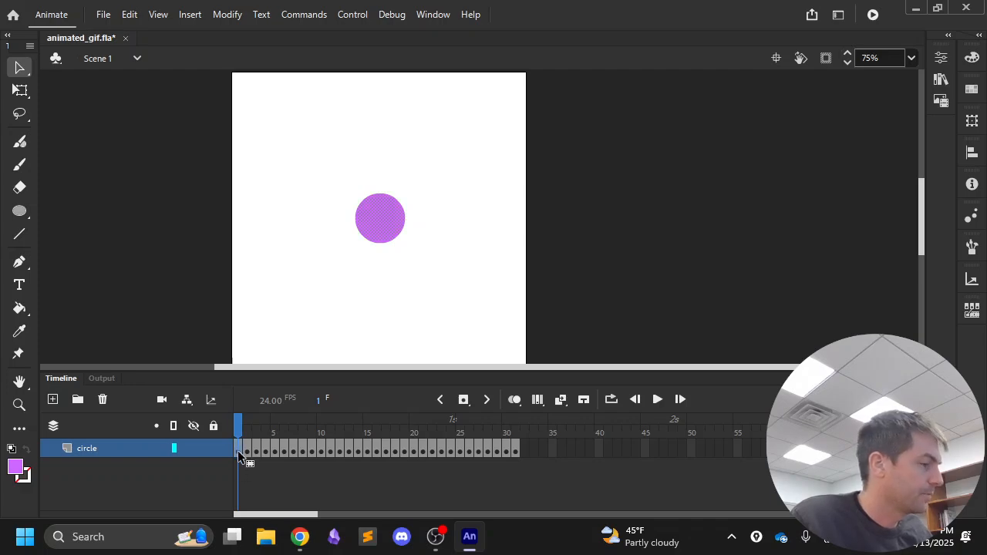
Step: Copy frame 1 of the circle layer as a frame and paste it at frame 48
right_click(239, 455)
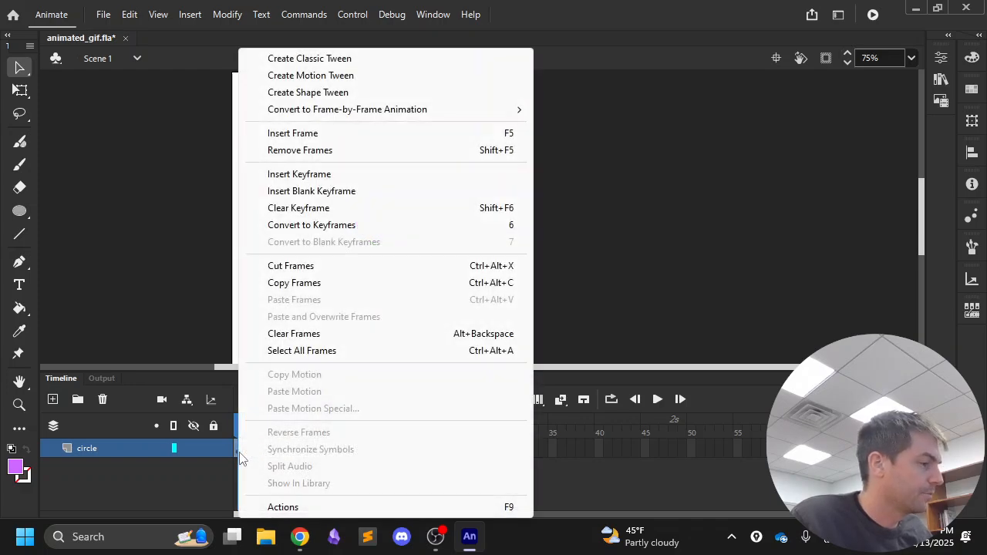
left_click(307, 283)
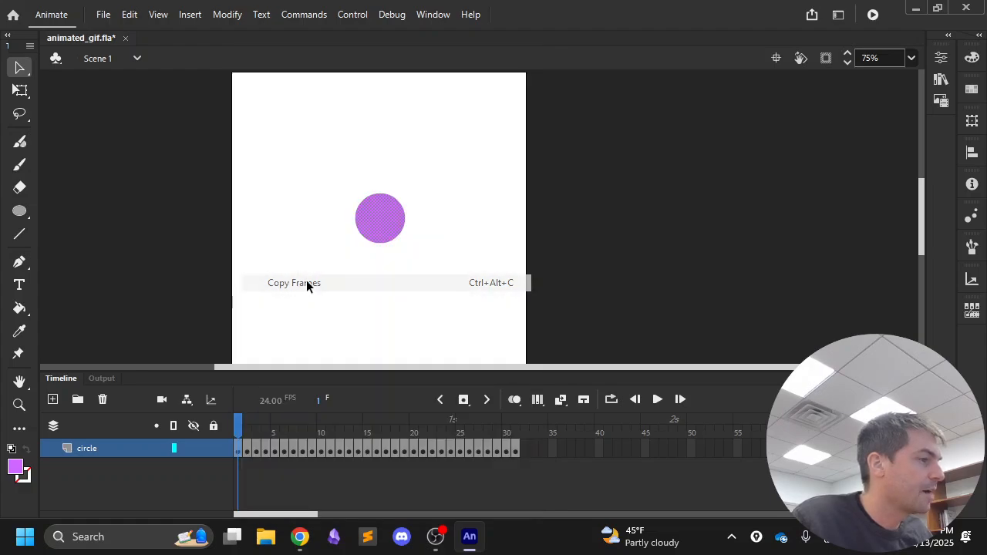
right_click(237, 450)
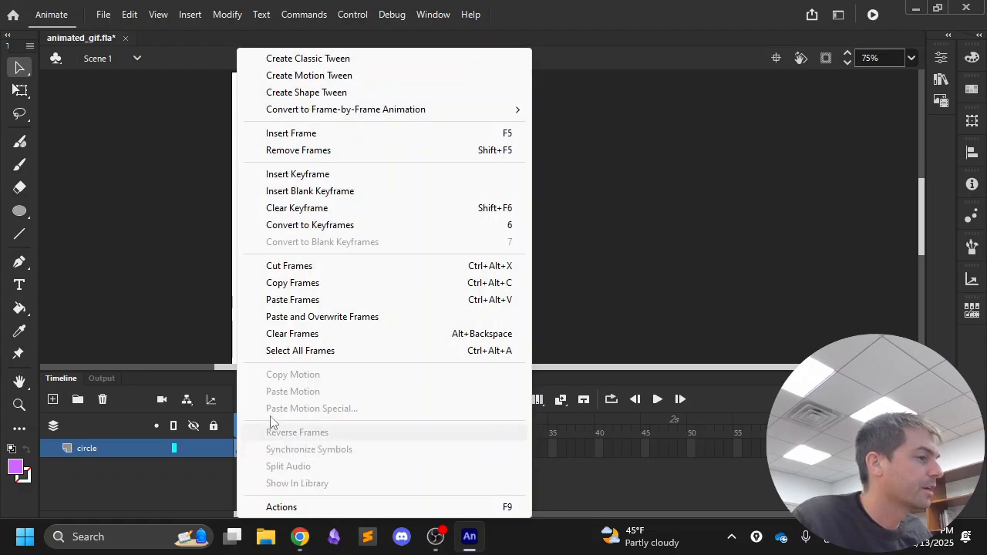
left_click(324, 288)
left_click(672, 449)
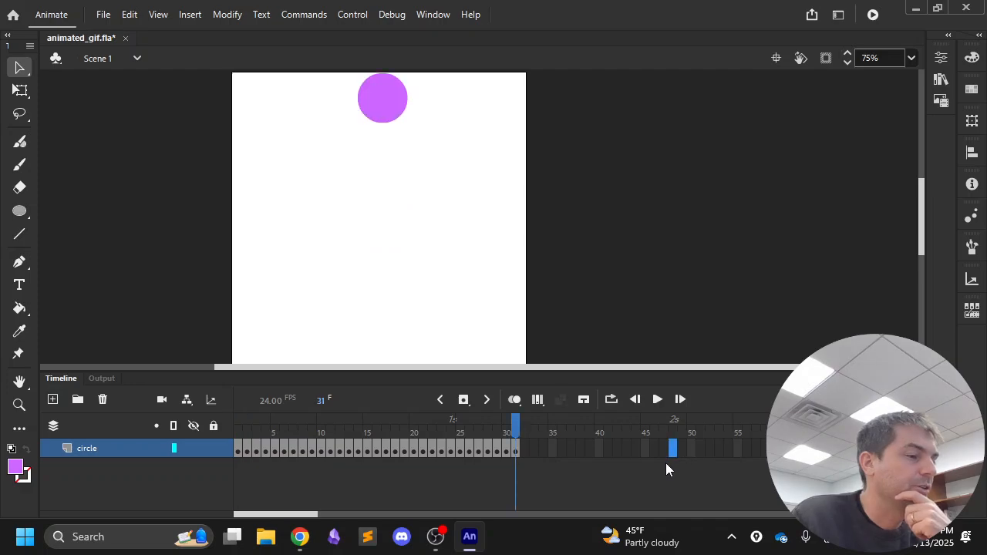
right_click(673, 445)
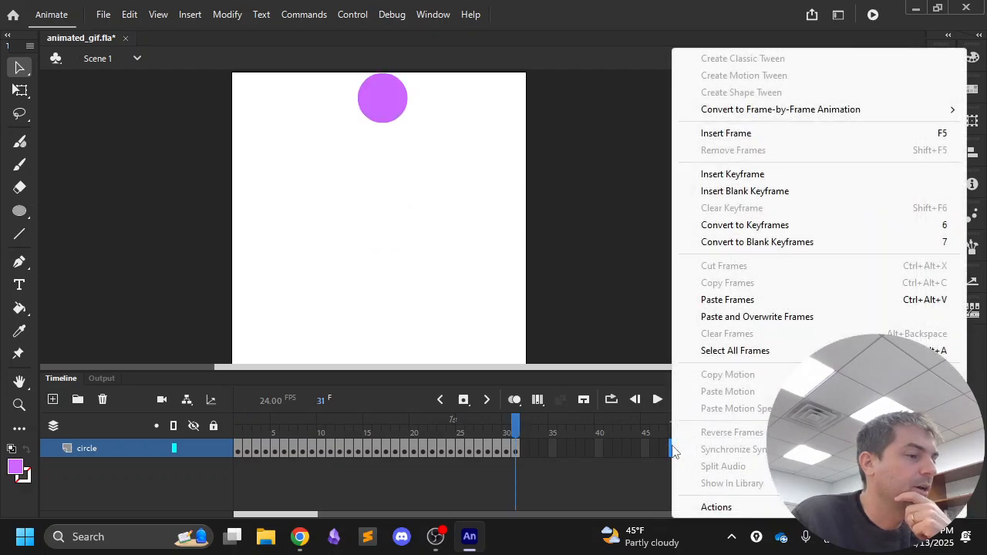
left_click(750, 300)
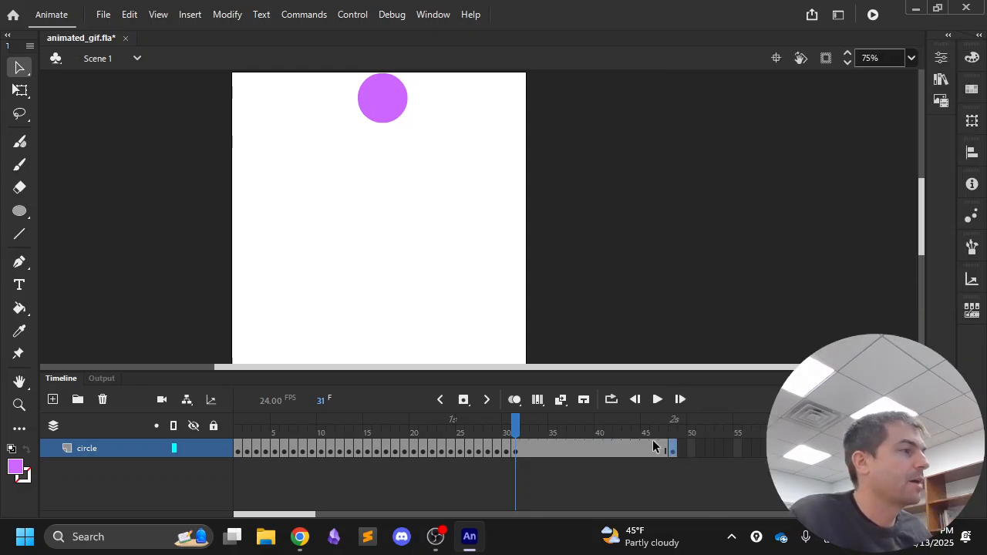
Step: Play to the end, return the playhead to frame 1, and replay the animation to check the return to the starting pose
key("Return")
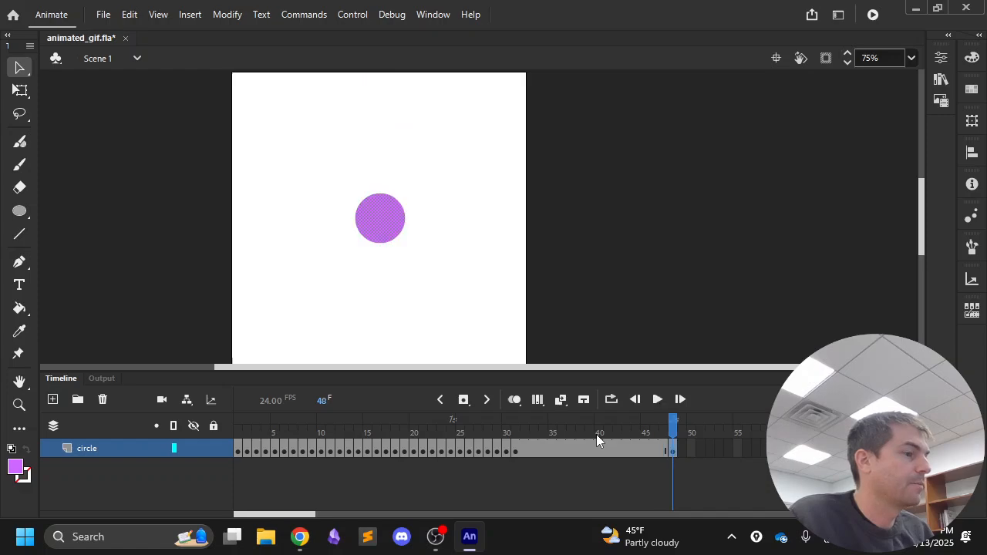
left_click_drag(673, 430, 112, 455)
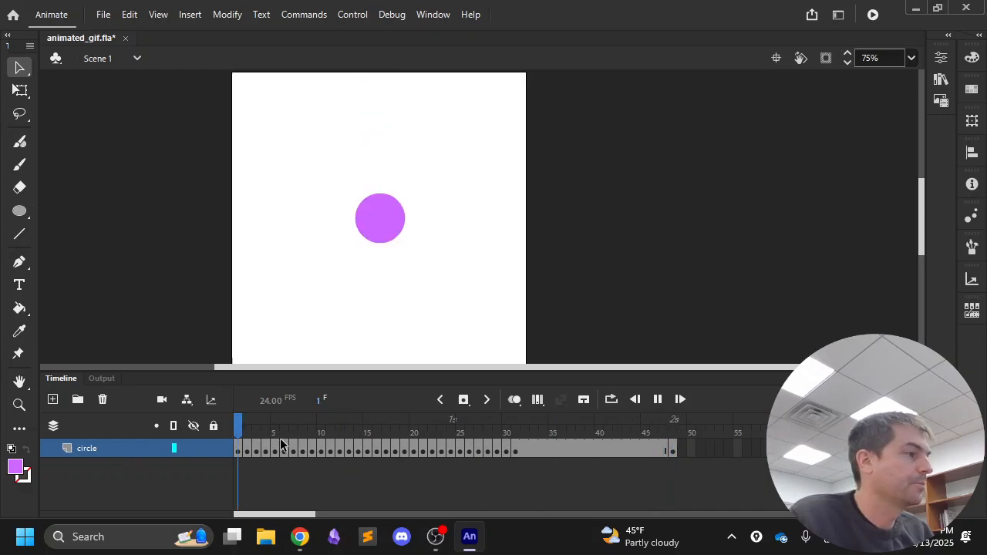
key("Return")
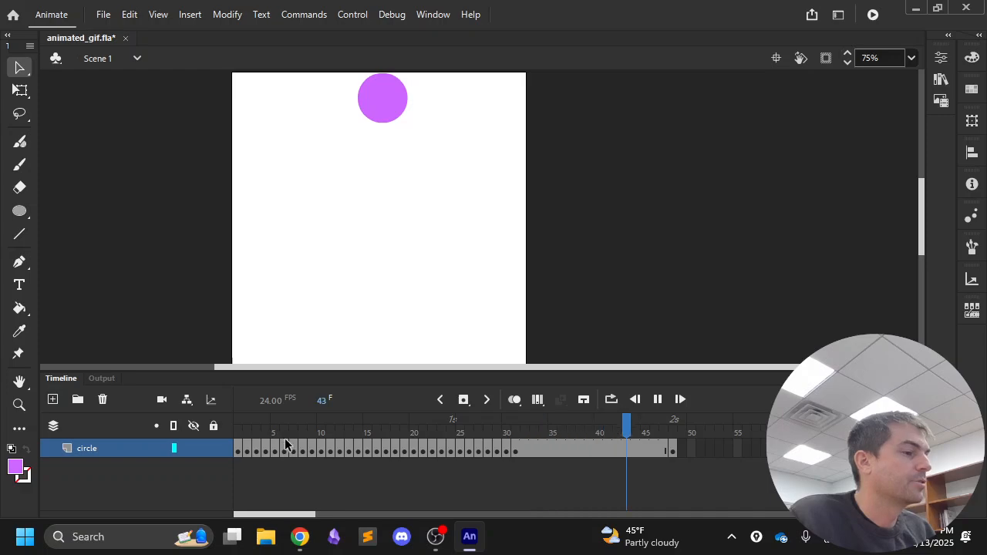
Step: Turn on onion skinning at frame 31 and extend its forward range to the final keyframe at frame 48
left_click(521, 429)
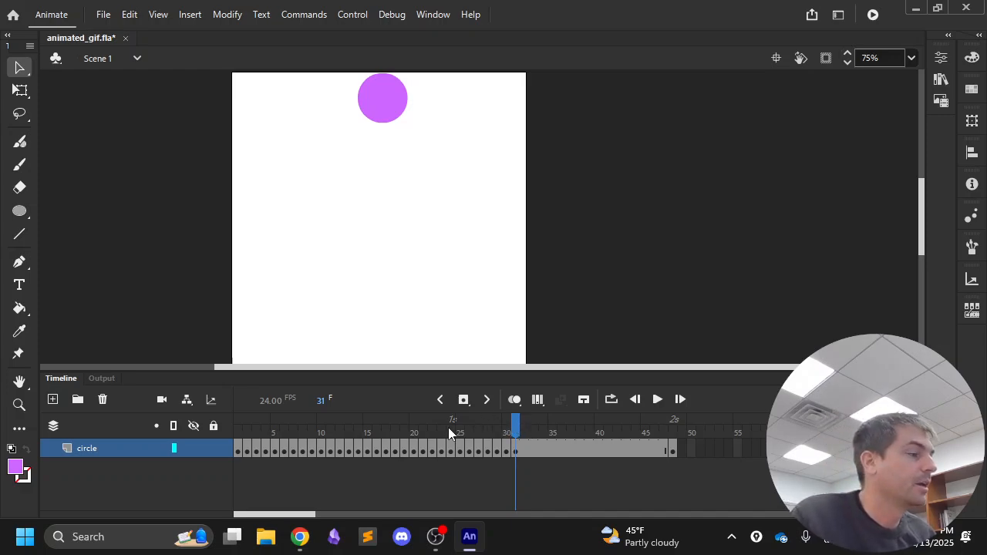
left_click(514, 399)
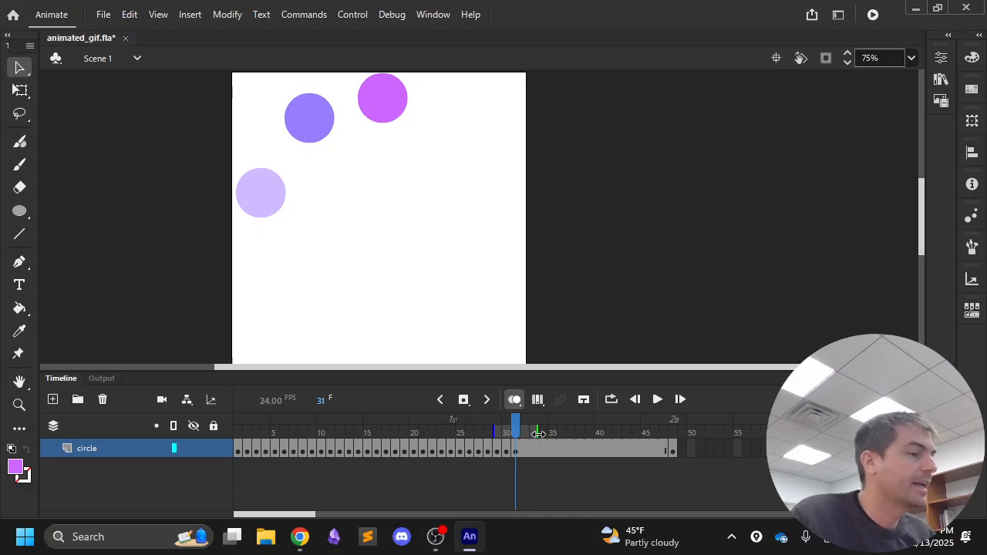
left_click_drag(537, 434, 675, 433)
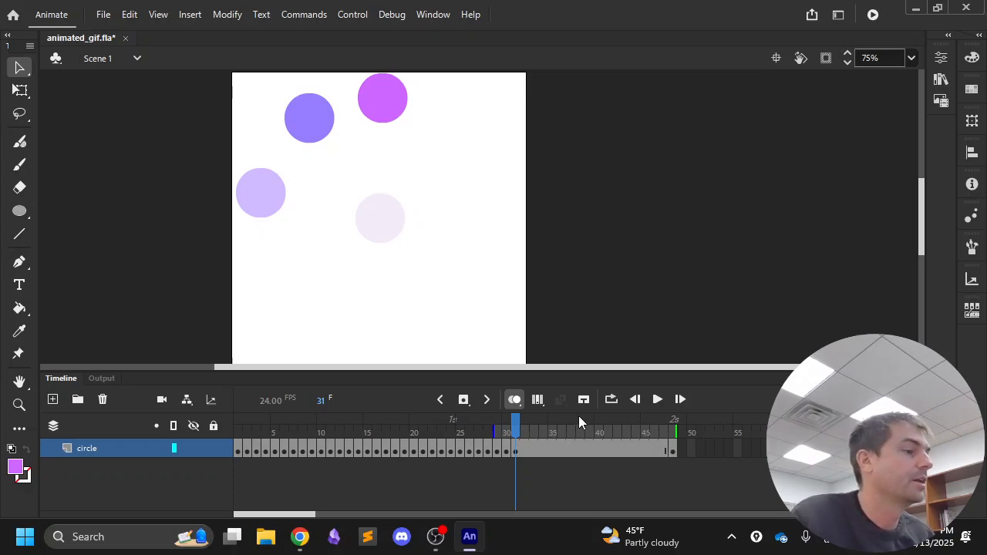
Step: Make frame 32 a keyframe, undoing the trial circle moves and extra keyframes through frame 47
left_click(526, 423)
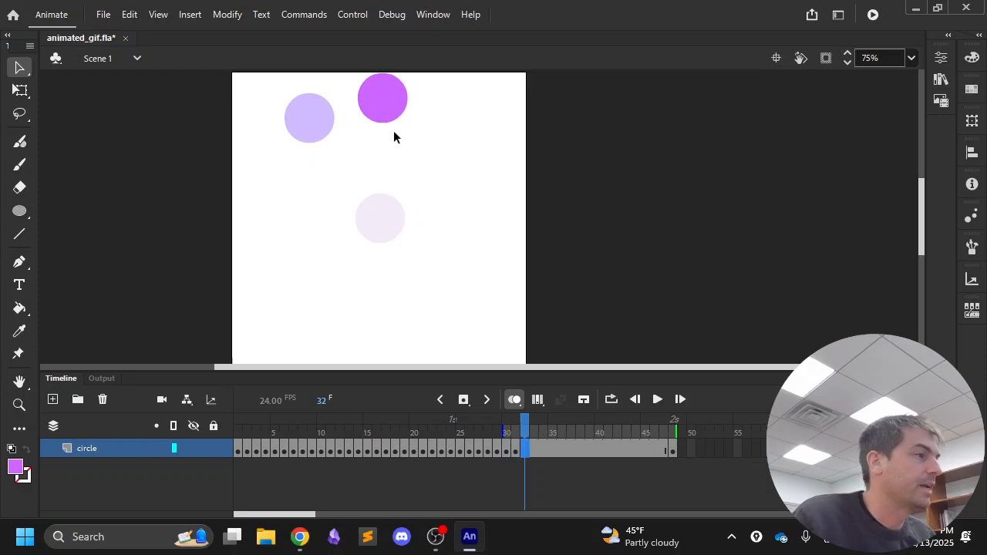
left_click_drag(378, 110, 335, 230)
key("shift+period")
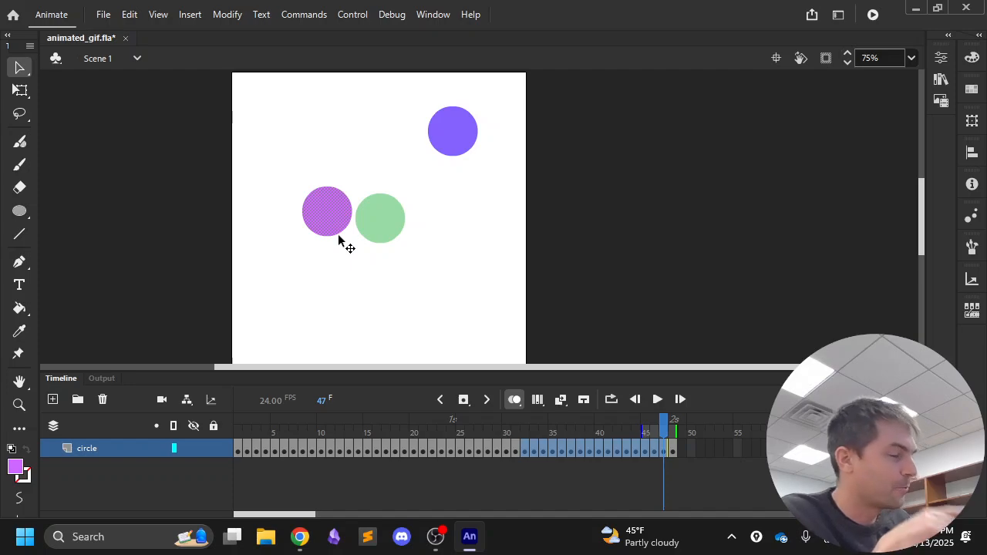
key("ctrl+z")
key("ctrl+z")
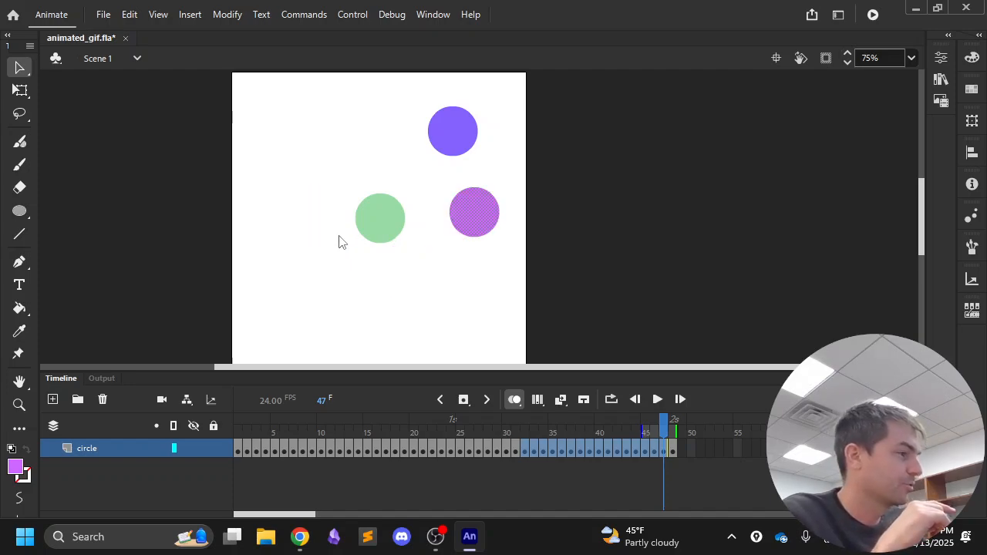
key("ctrl+z")
key("ctrl+z")
key("ctrl+z")
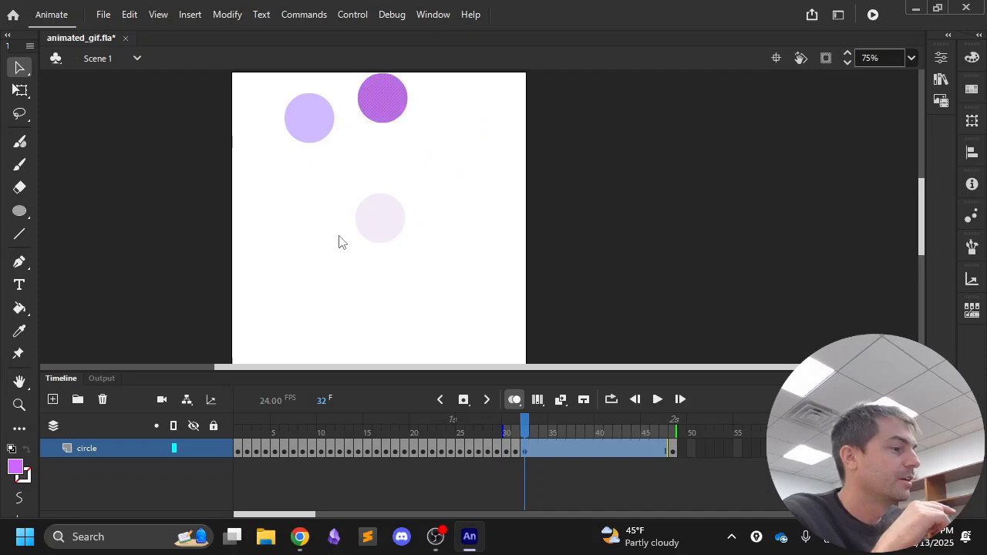
left_click(342, 242)
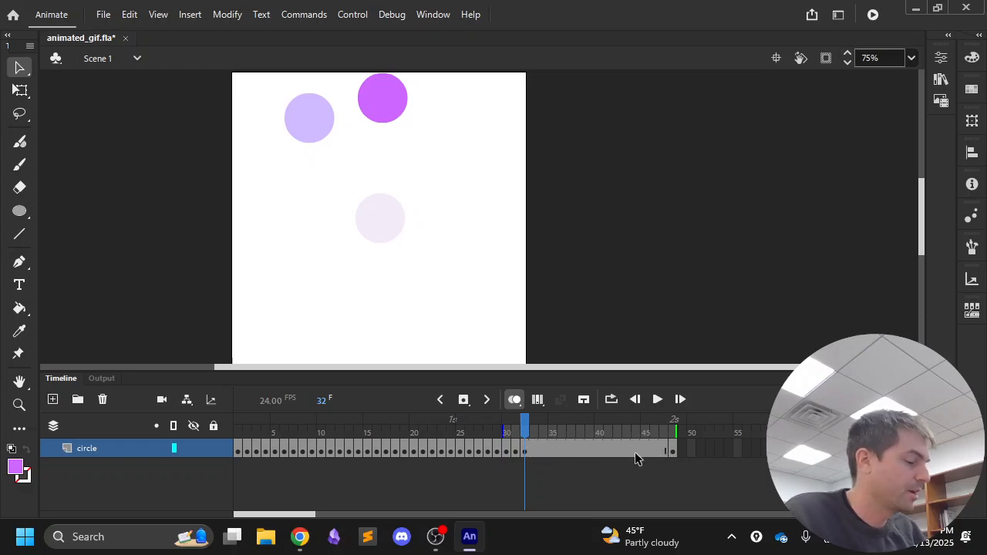
Step: Make frame 33 a keyframe and move its circle down to the right of the previous pose, near the stage's upper right
key("period")
left_click(472, 297)
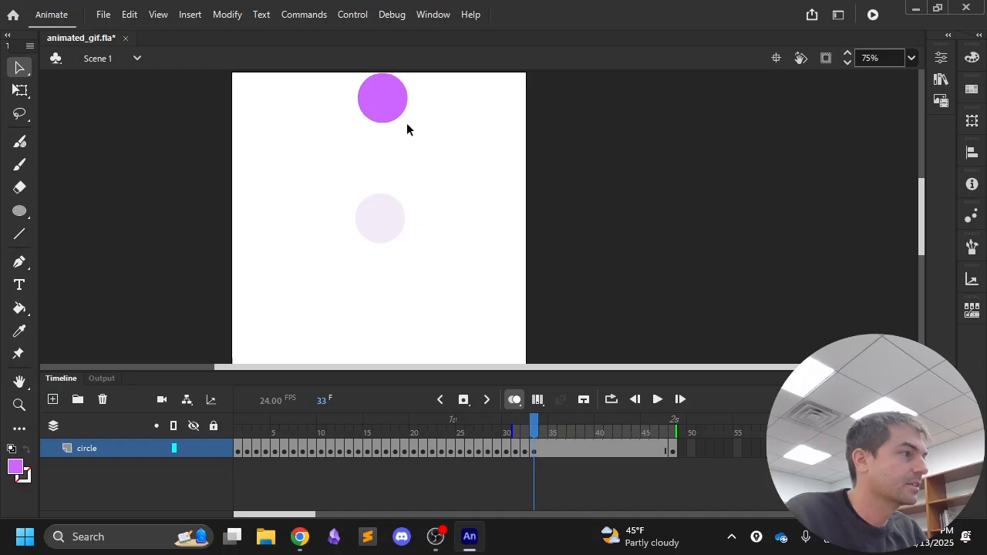
left_click_drag(397, 115, 463, 141)
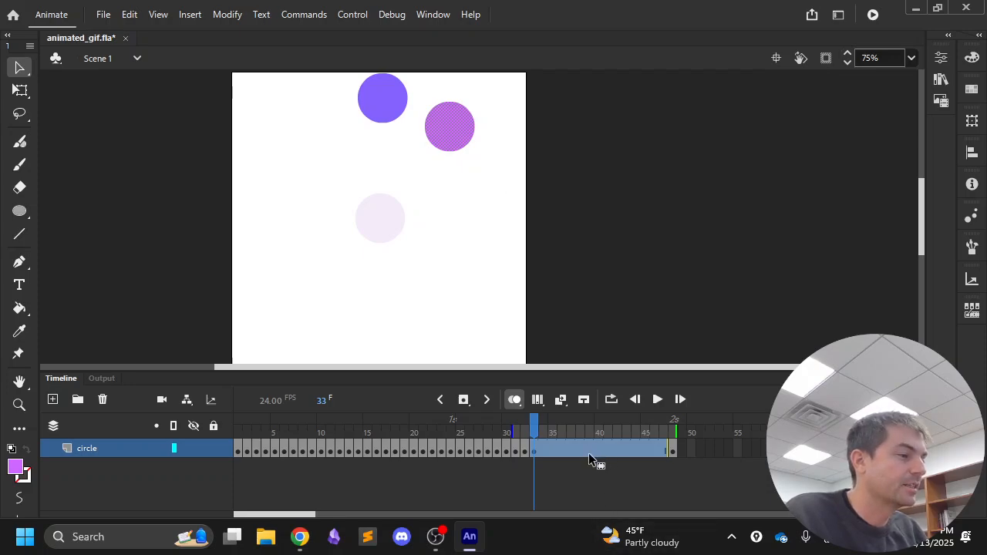
Step: Try converting the held frames from 33 to 47 into keyframes and blank keyframes, undoing each conversion
key("Return")
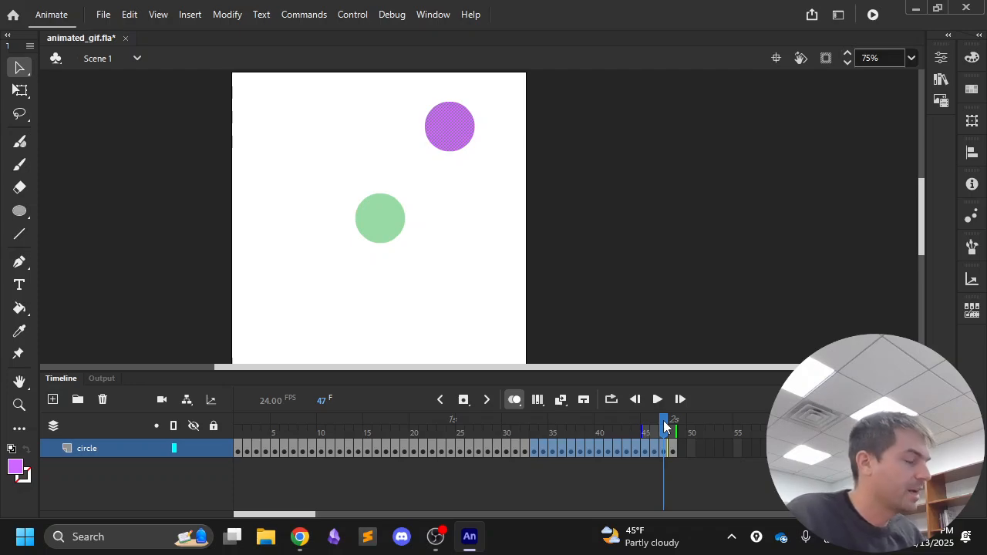
key("ctrl+z")
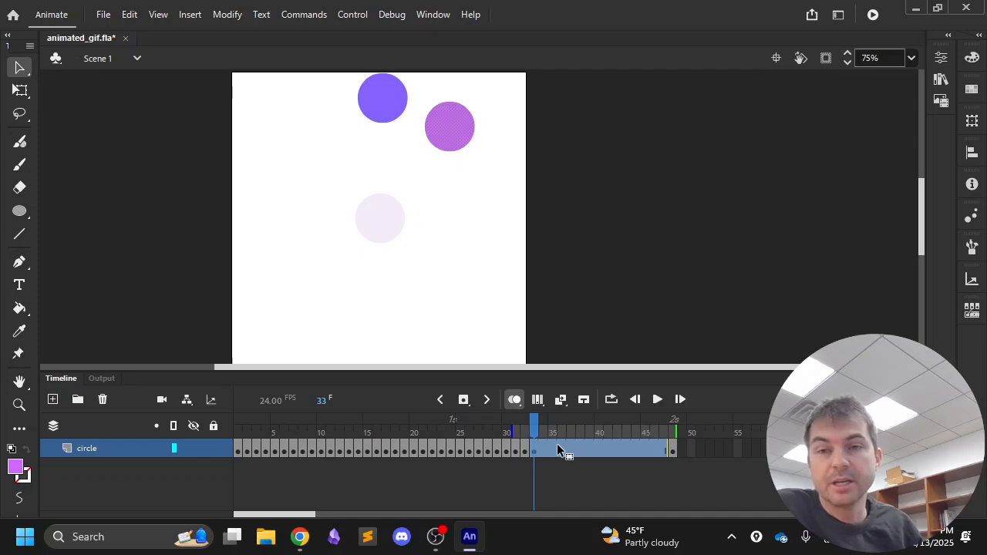
key("F6")
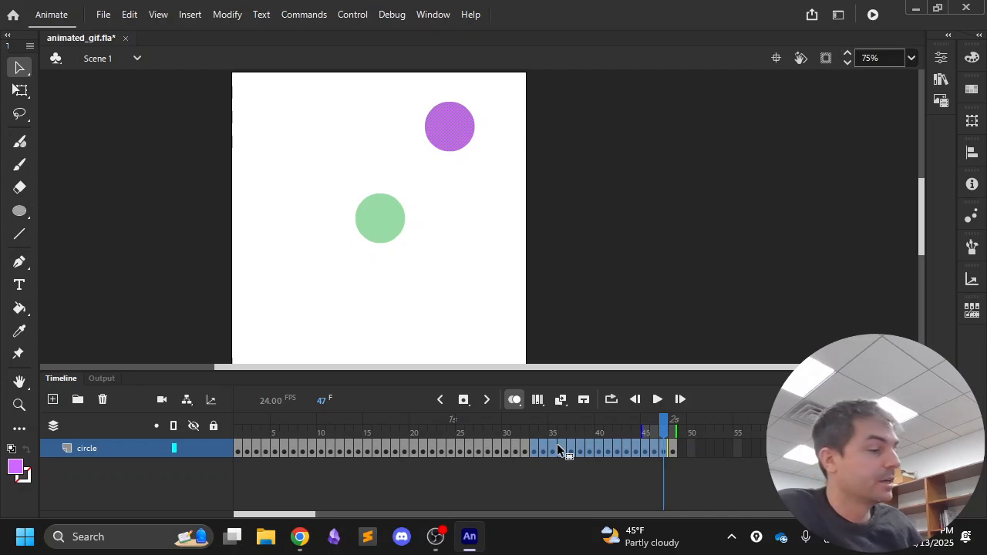
key("ctrl+z")
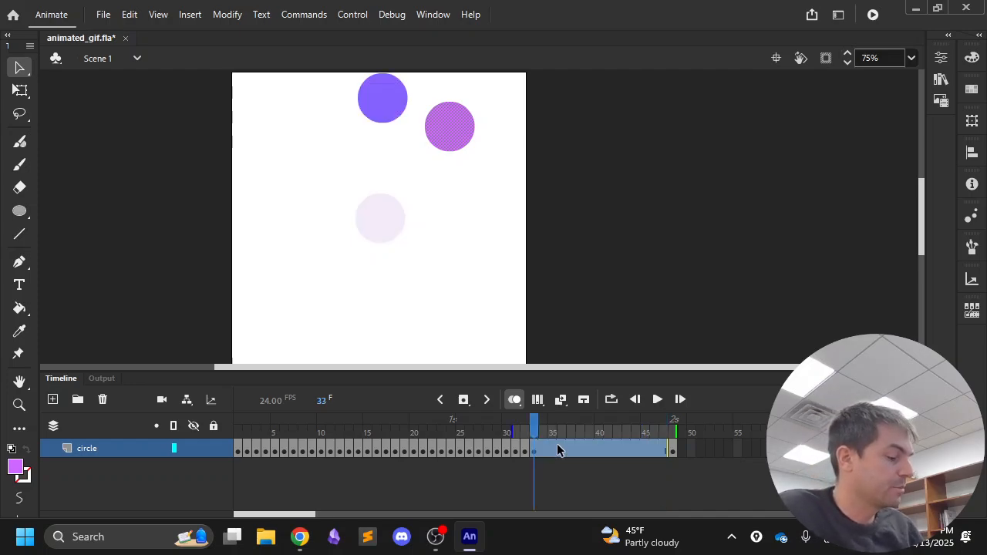
key("F6")
left_click(544, 432)
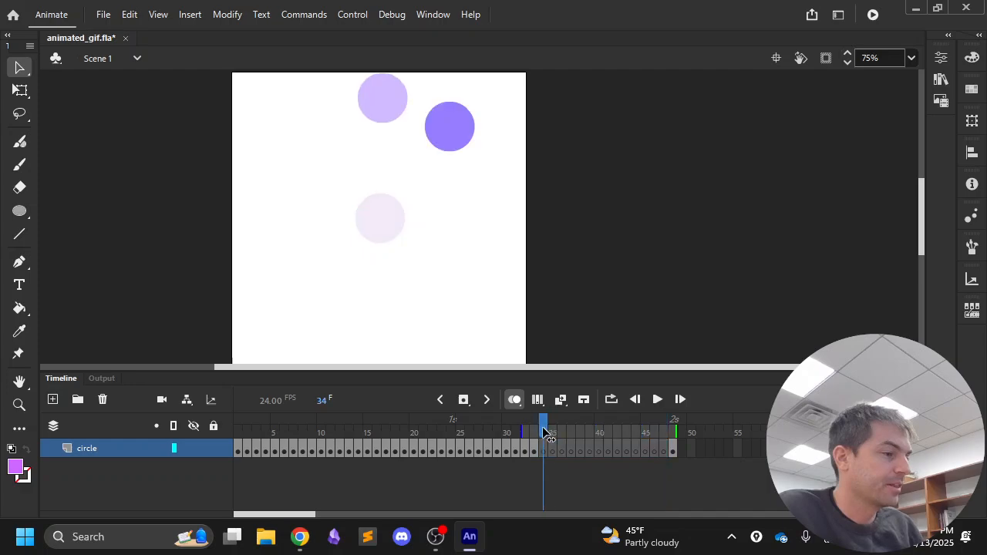
key("period")
key("period")
key("period")
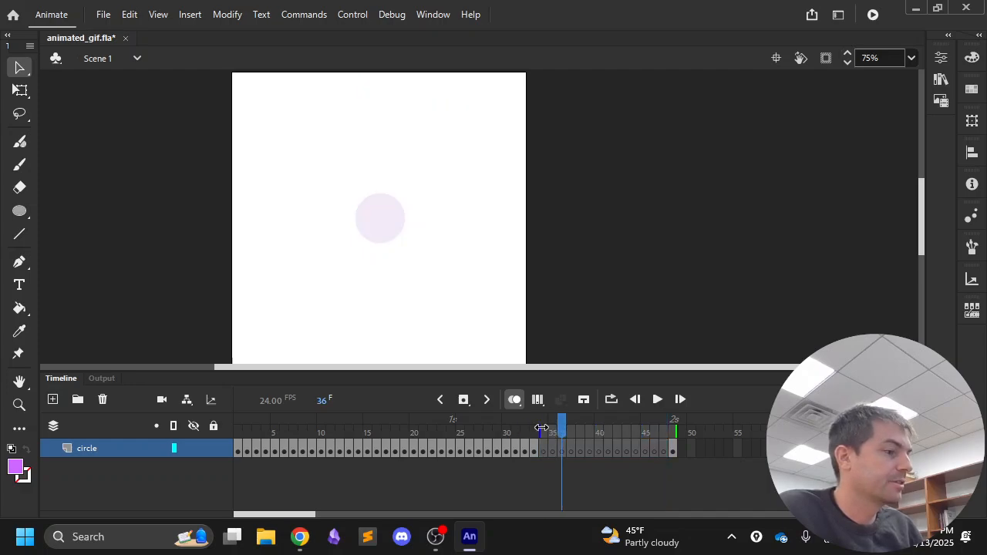
left_click(544, 429)
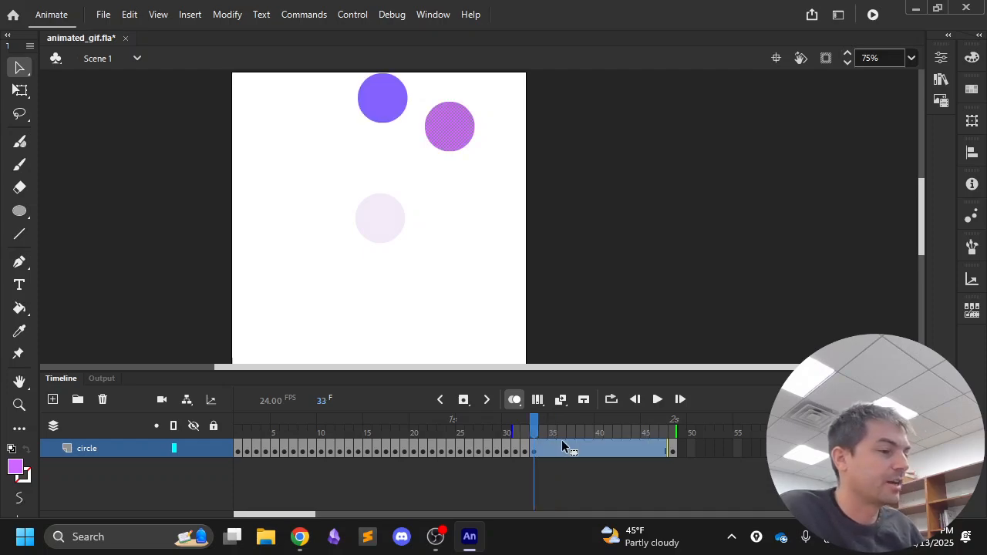
Step: Try shortening the held span at frame 33 to a single frame so the final pose follows at frame 34
left_click(626, 451)
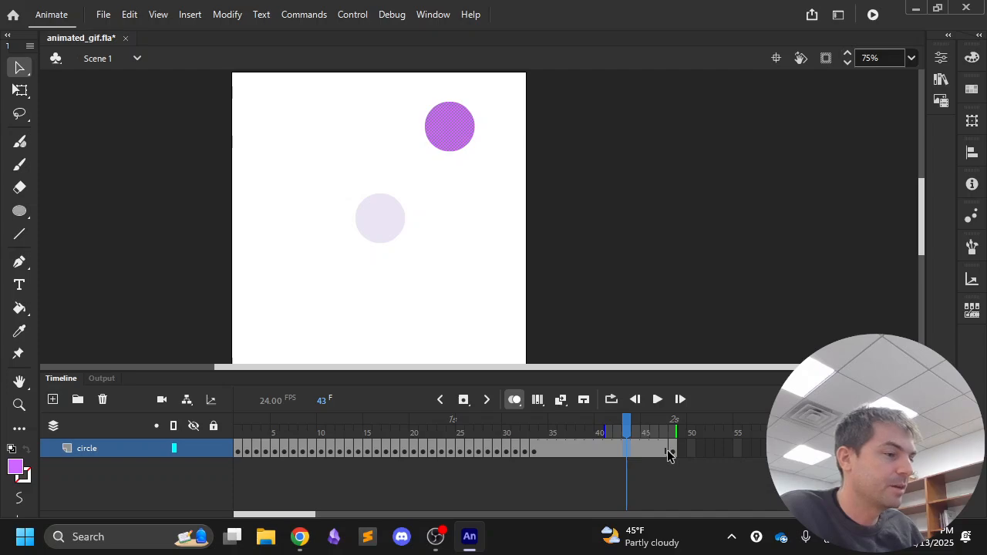
double_click(658, 451)
left_click_drag(669, 452, 658, 454)
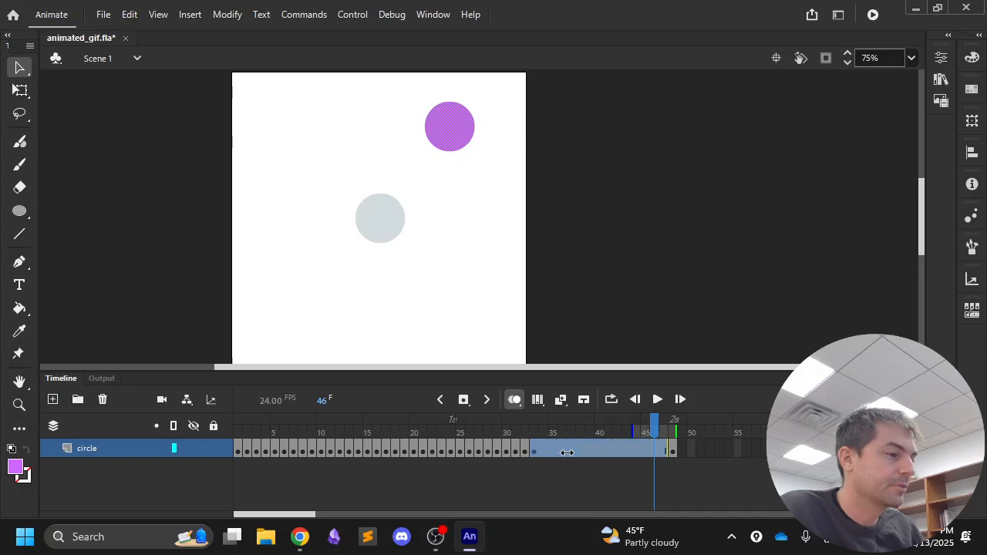
left_click_drag(538, 452, 573, 461)
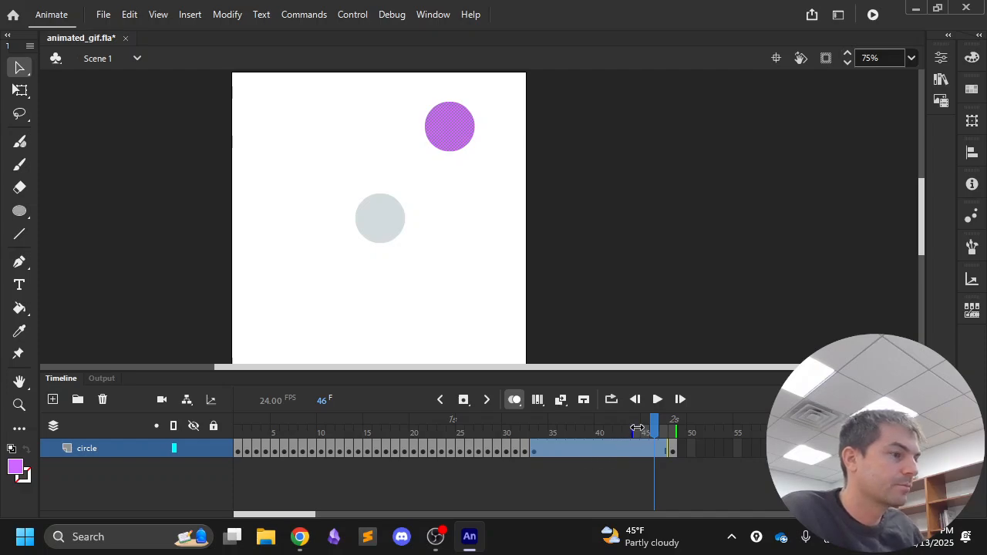
left_click(670, 452)
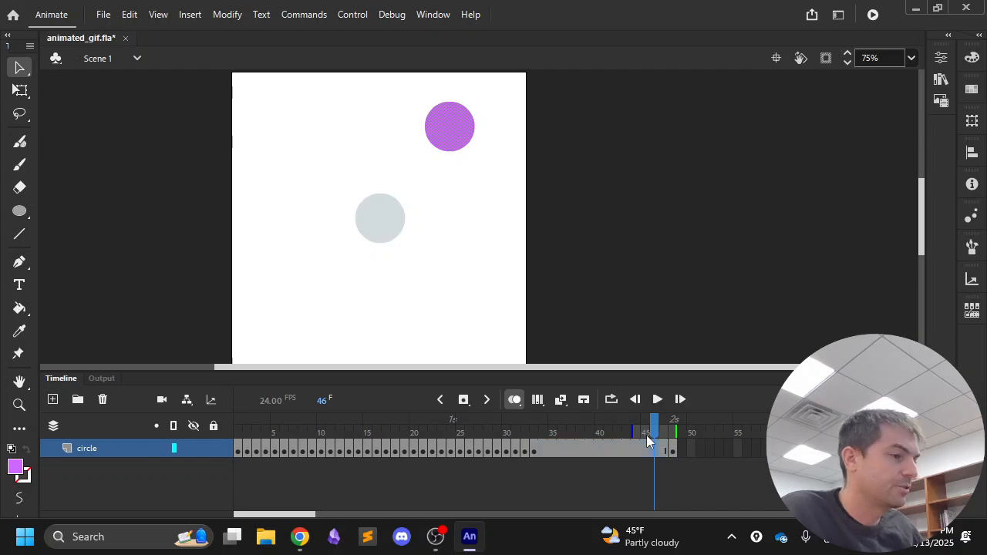
left_click(664, 448)
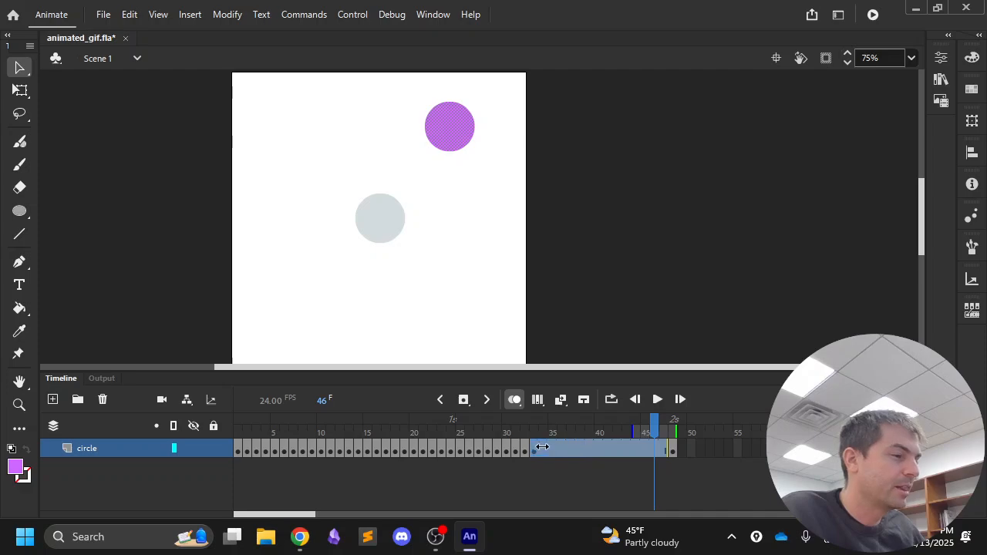
left_click_drag(538, 448, 543, 447)
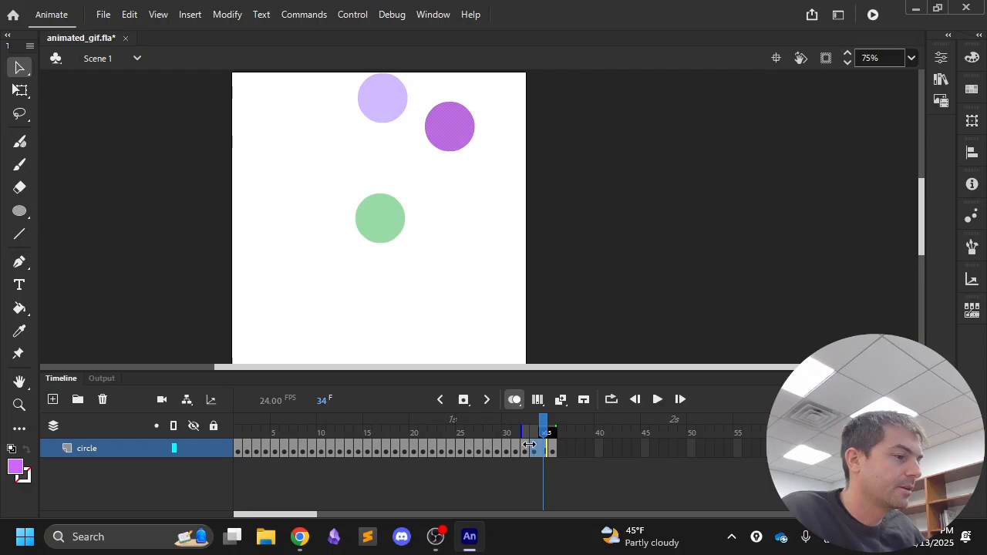
key("comma")
key("comma")
key("period")
key("period")
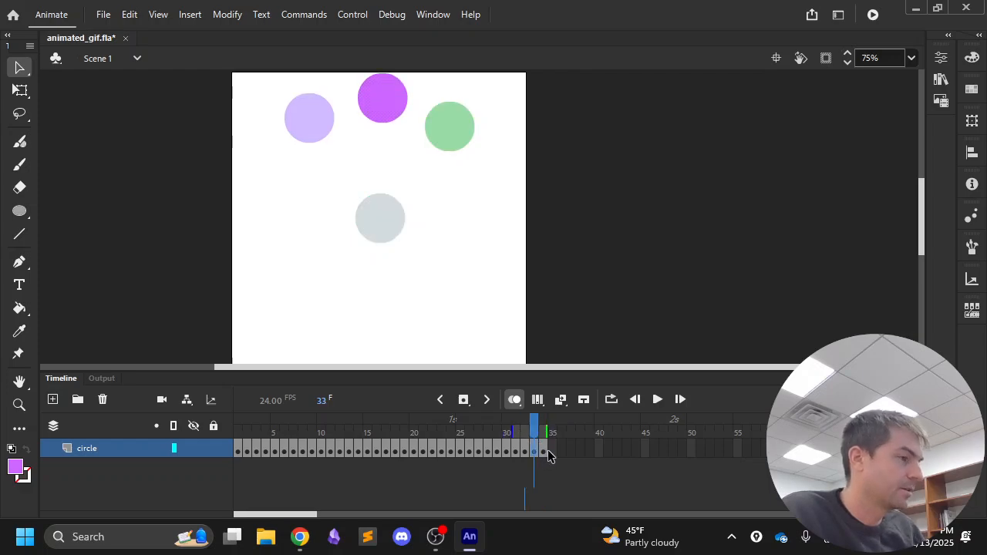
left_click(535, 432)
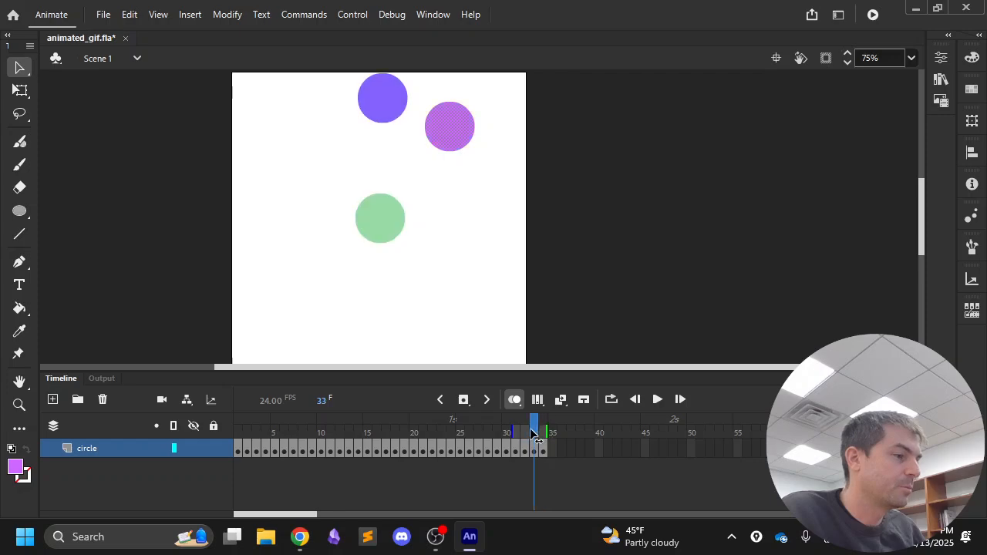
key("period")
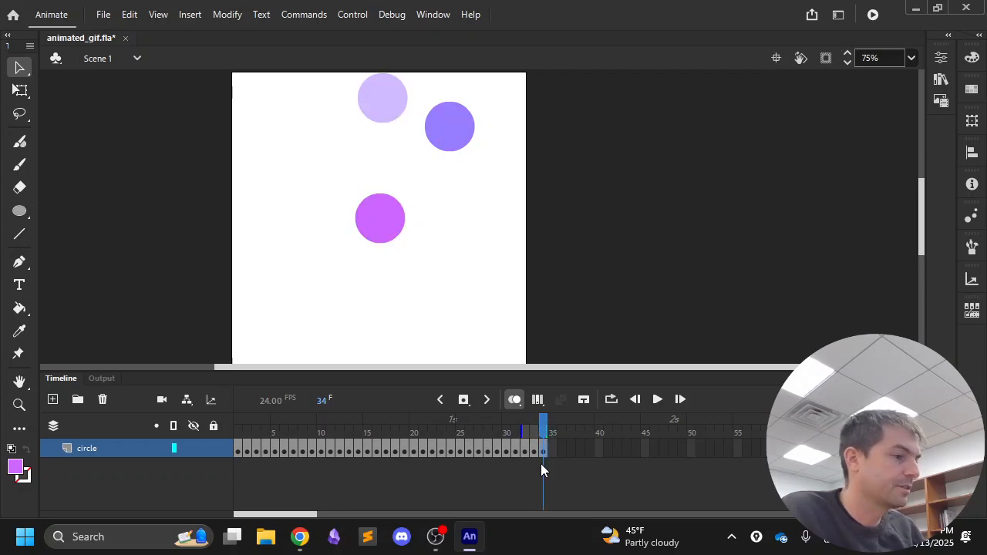
Step: Restore the hold from frame 33 through frame 47, putting the final pose back at frame 48
key("comma")
key("F5")
key("F5")
key("F5")
key("F5")
key("F5")
key("F5")
key("F5")
key("F5")
key("F5")
key("F5")
key("F5")
key("F5")
key("F5")
key("F5")
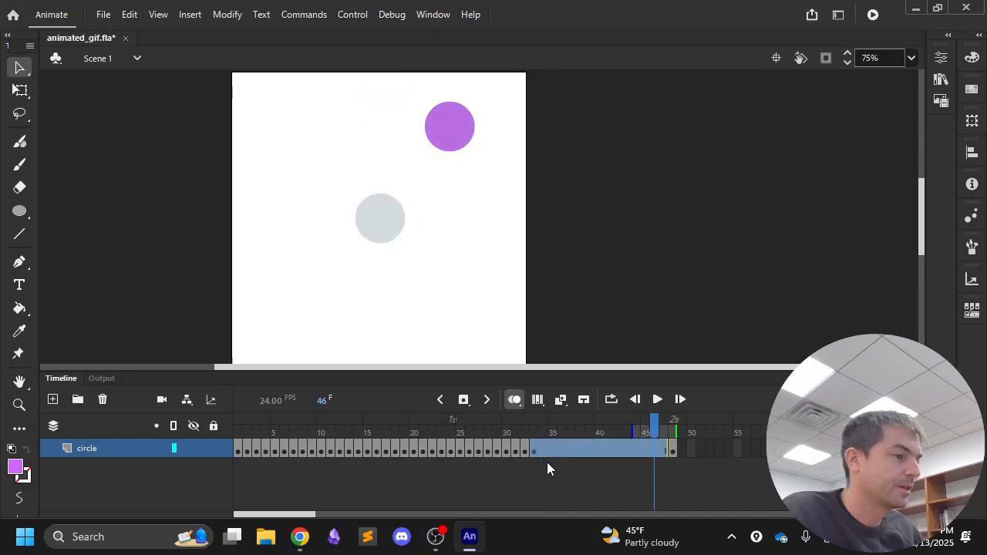
Step: Shorten the frame 33 hold to one frame so the final pose follows at frame 34, and compare the two frames
left_click_drag(650, 432, 535, 432)
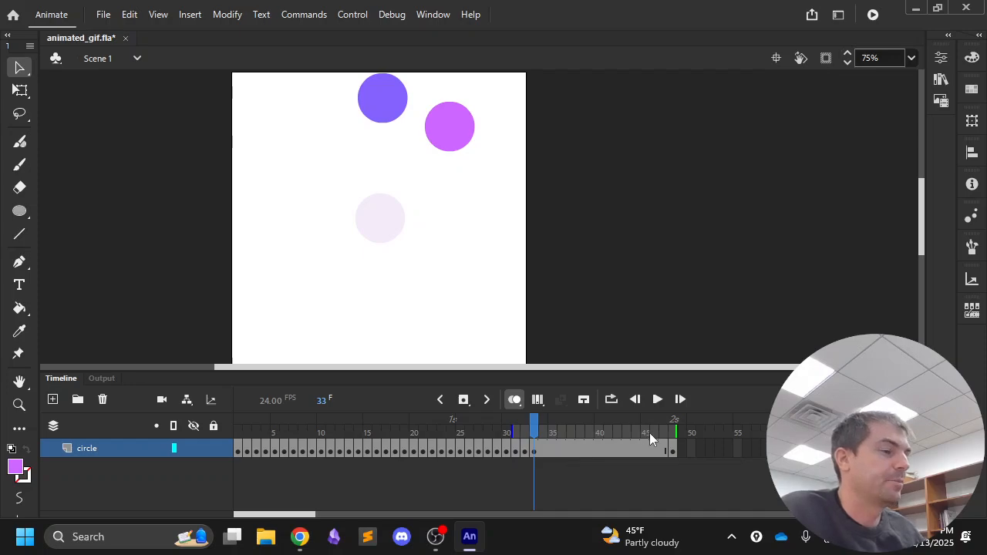
mouse_move(535, 436)
left_mouse_down()
mouse_move(665, 450)
mouse_move(528, 447)
mouse_move(536, 452)
left_mouse_up()
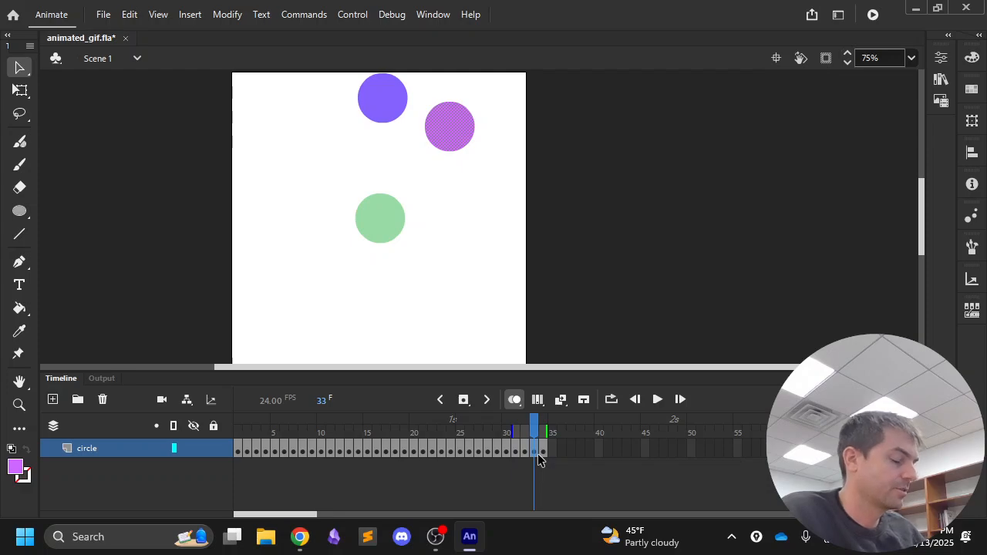
left_click(538, 453)
key("comma")
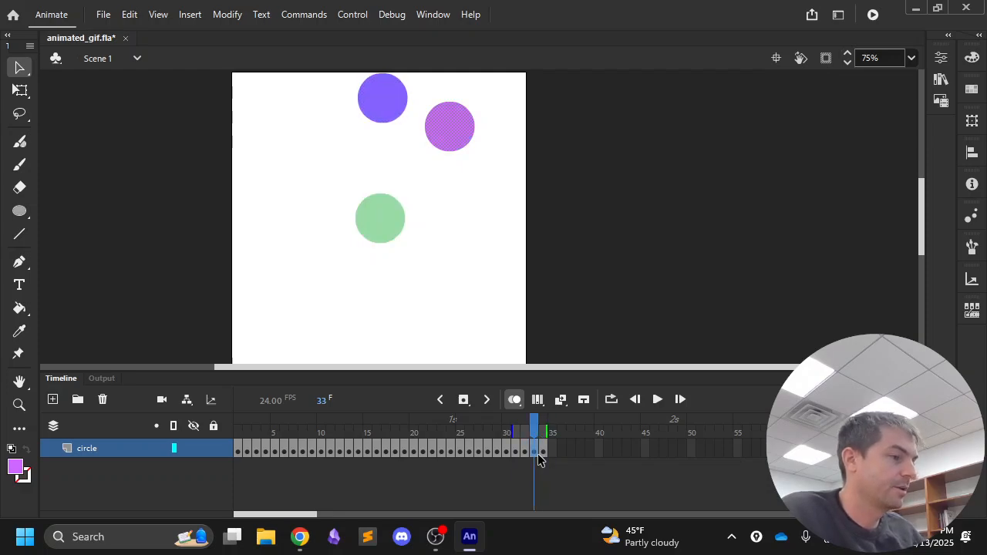
left_click(545, 477)
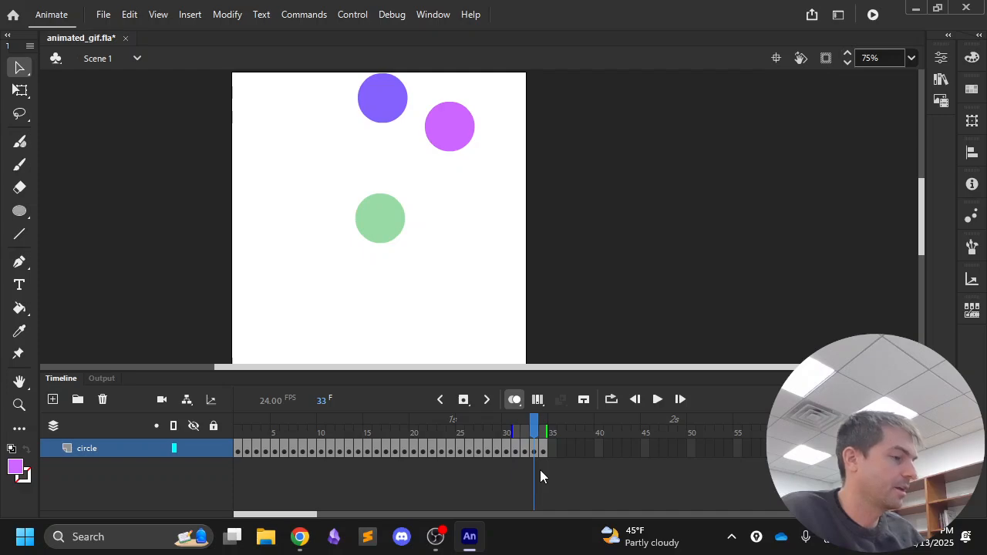
key("period")
key("comma")
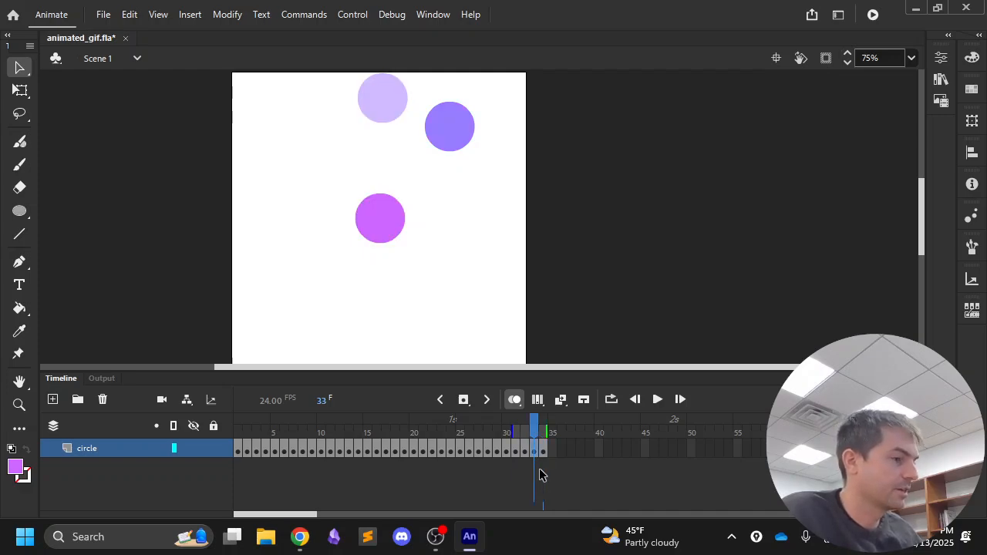
Step: Insert keyframes one by one from frame 34 to 42 before the final pose, moving the circle progressively towards the stage centre
key("F7")
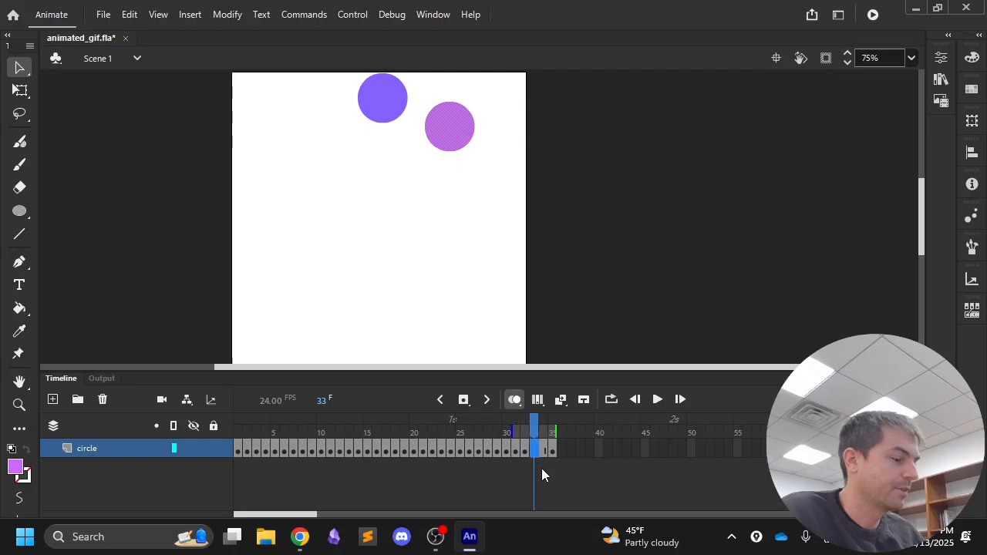
key("period")
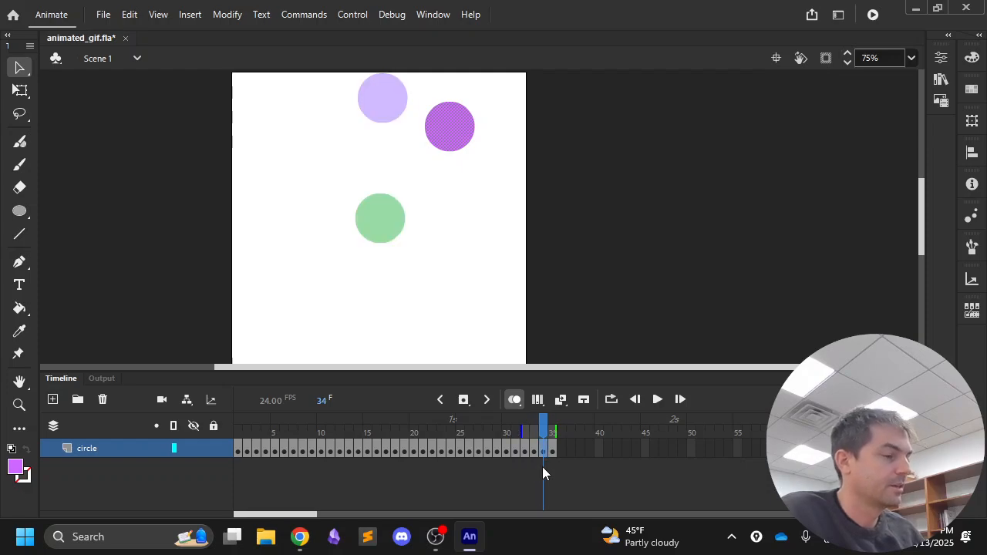
left_click_drag(461, 153, 355, 193)
key("F5")
key("F6")
key("F5")
key("F6")
key("F5")
key("F6")
key("F5")
key("F6")
key("F5")
key("F6")
key("F5")
key("F6")
key("F5")
key("F6")
key("F5")
key("F6")
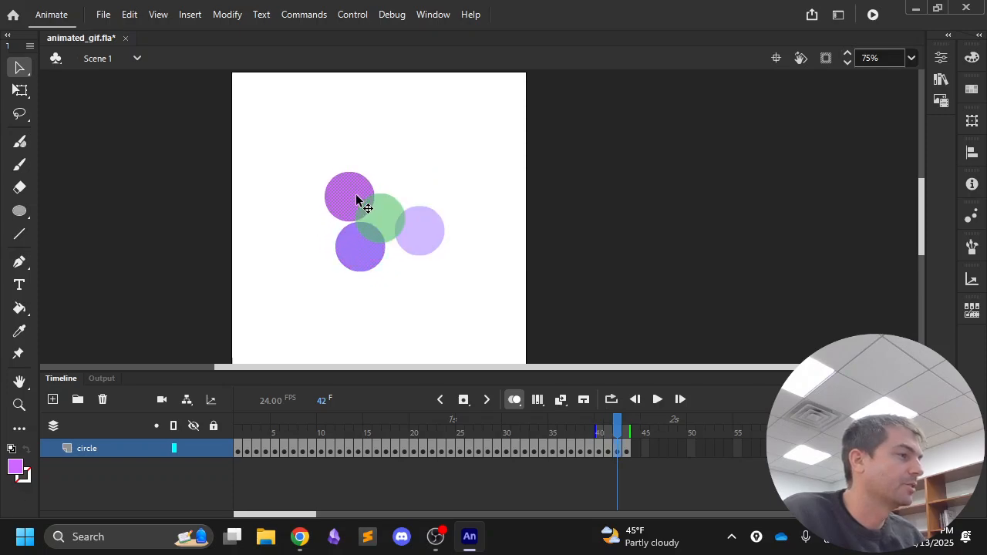
key("F5")
key("F6")
key("F5")
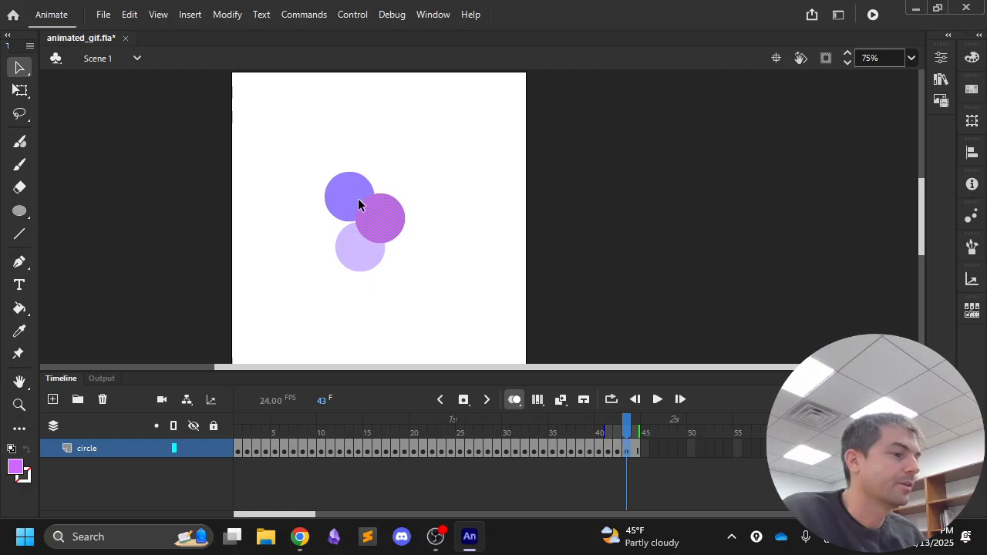
key("ctrl+z")
key("comma")
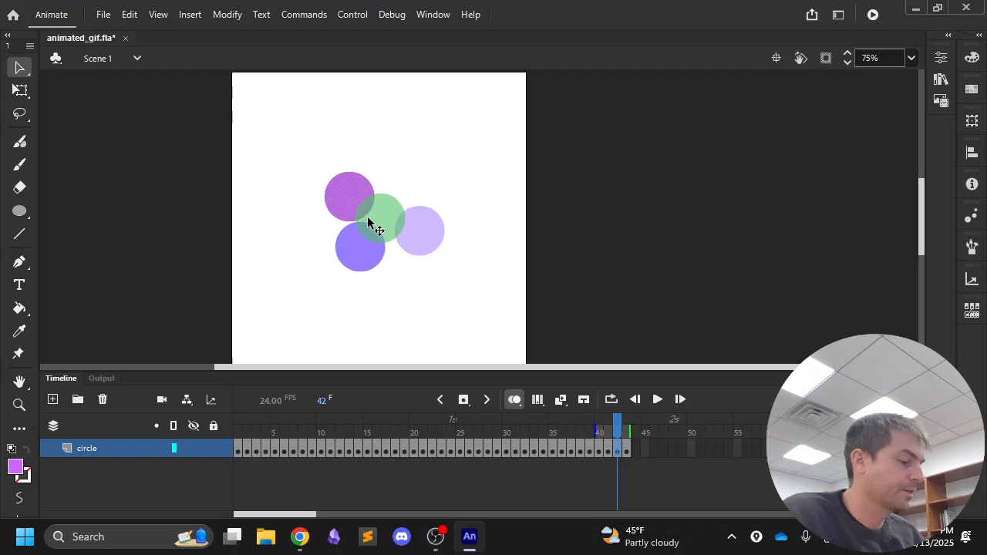
Step: Nudge the circle in frame 42, and insert keyframes 43 to 48 one by one before the final pose, moving the circle around the stage centre
left_click_drag(346, 202, 349, 189)
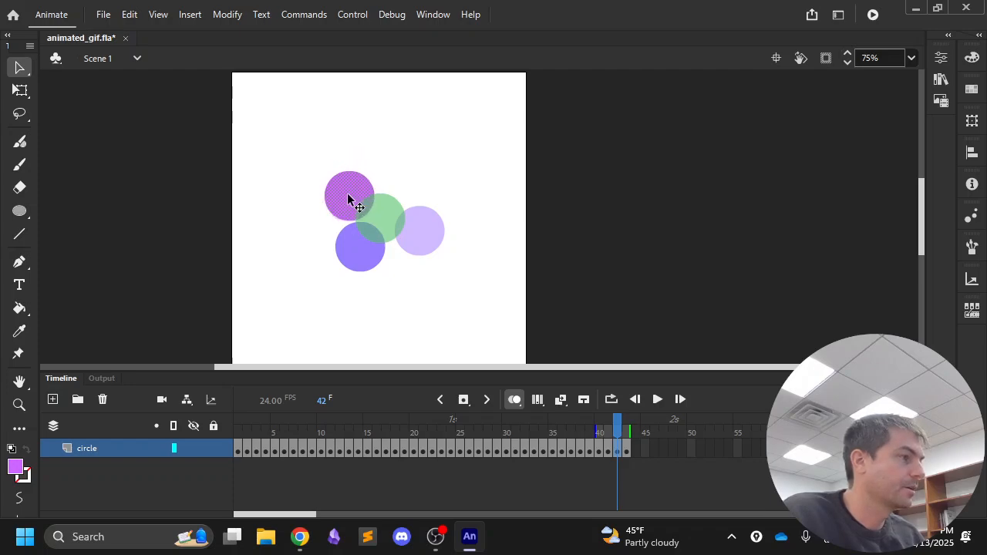
key("F5")
key("period")
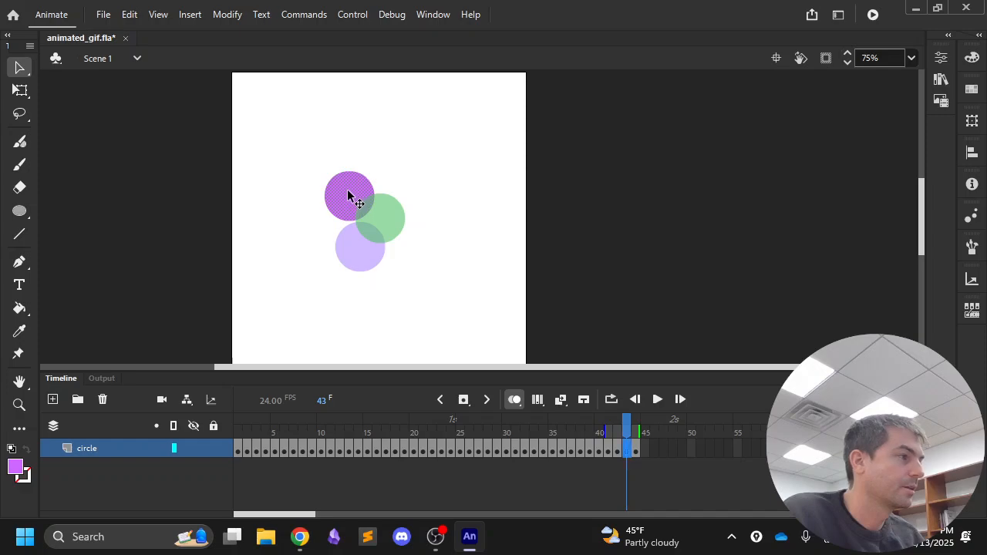
left_click_drag(347, 190, 403, 196)
key("F5")
key("period")
key("F5")
key("period")
key("F5")
key("period")
key("F5")
key("period")
key("F5")
key("period")
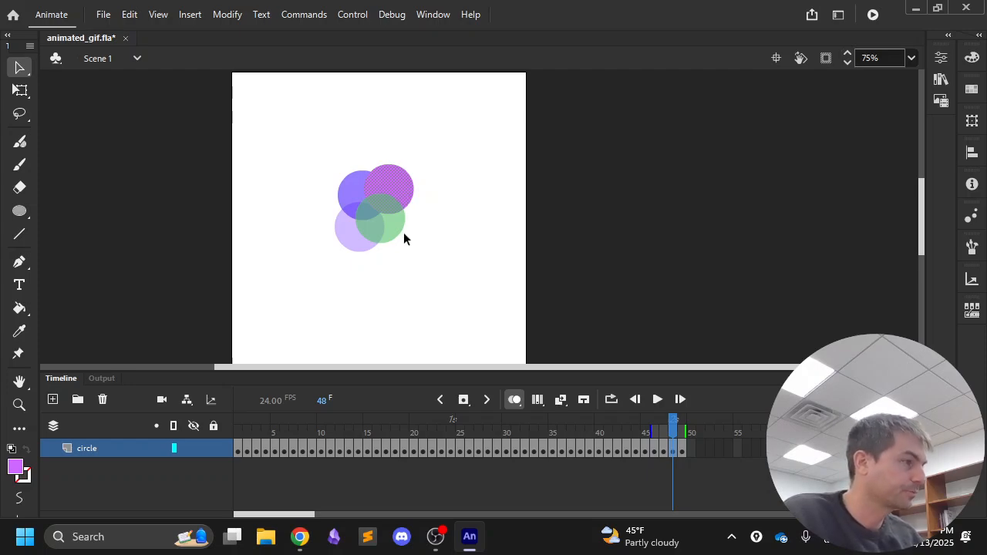
left_click_drag(396, 198, 396, 205)
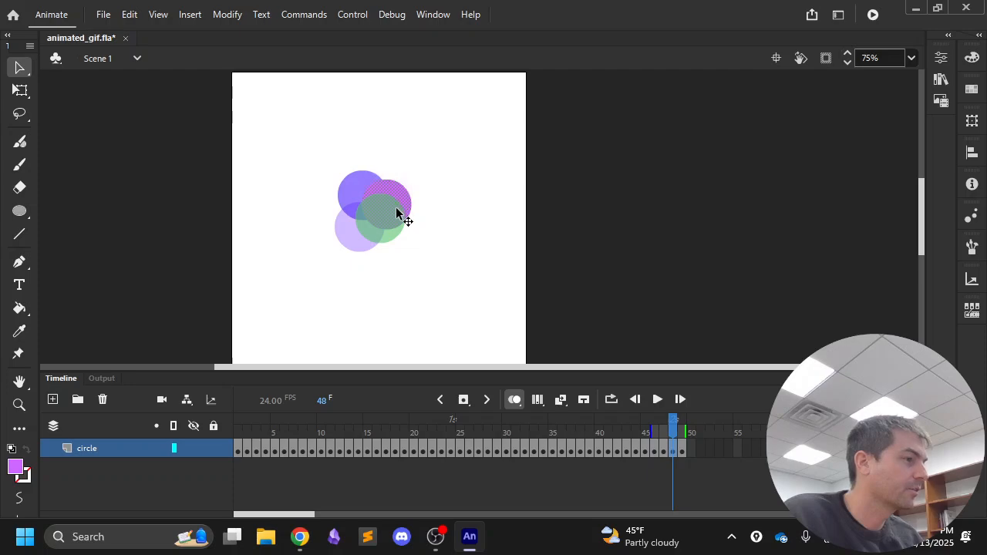
Step: Play the animation in the timeline and turn off onion skinning
key("period")
key("Return")
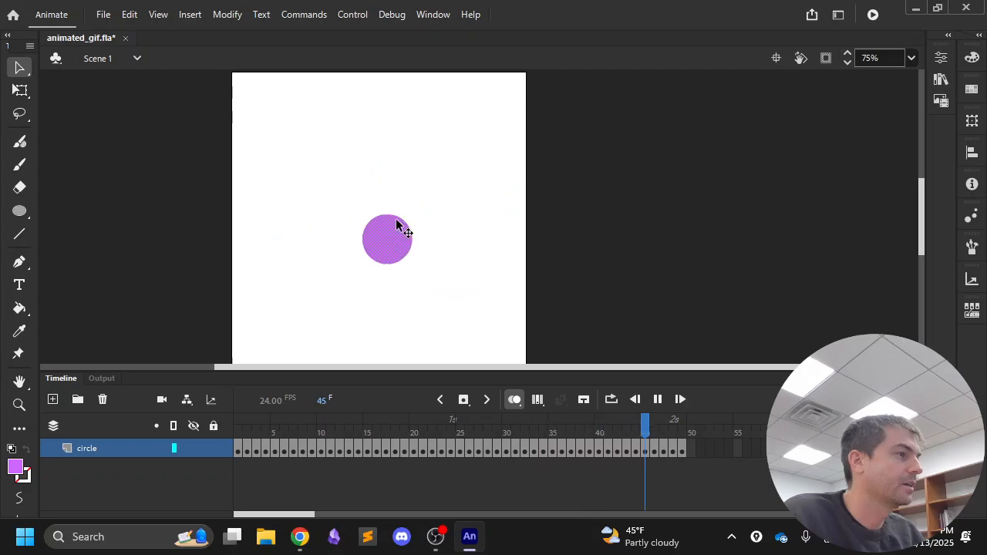
left_click(516, 400)
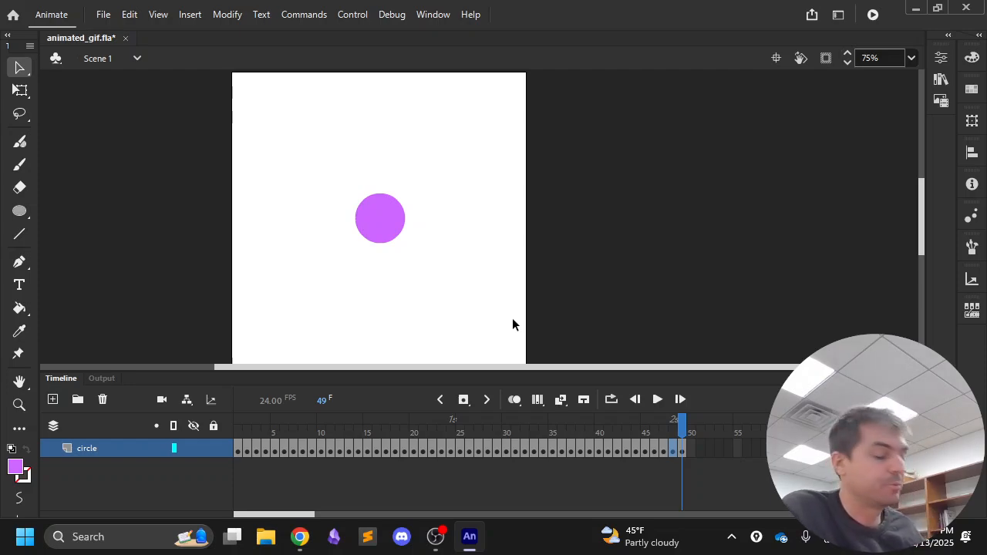
Step: Test the movie in a preview window, close the preview and save the document
key("ctrl+Return")
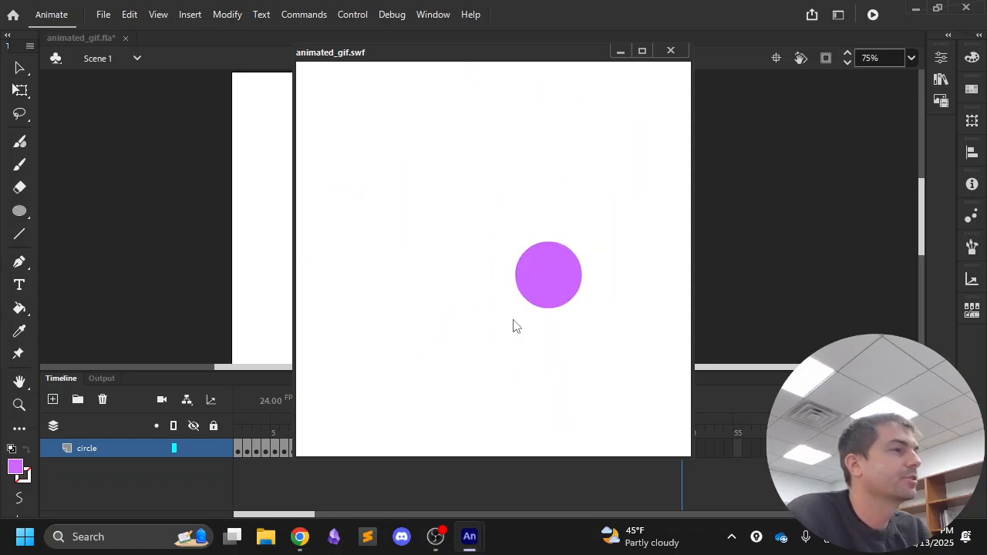
left_click(670, 51)
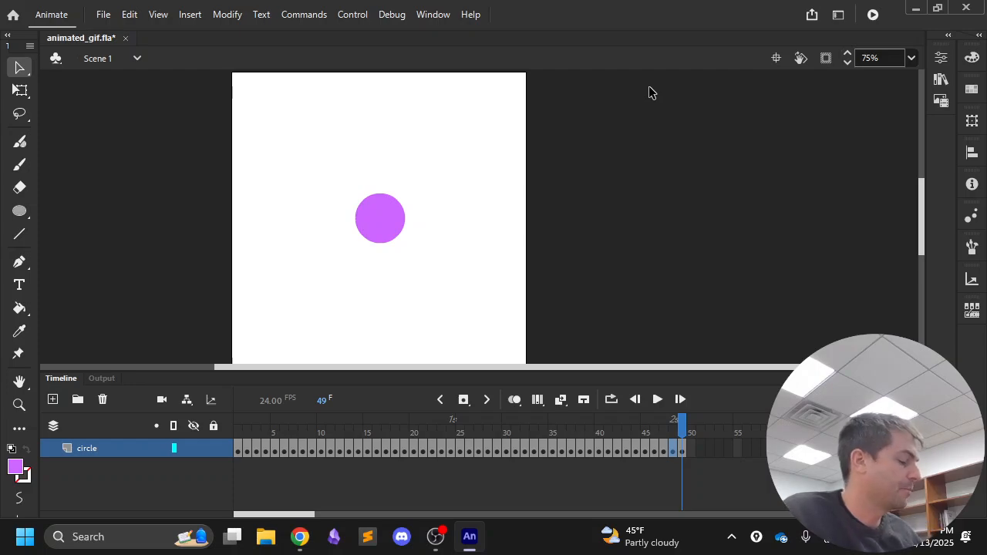
key("ctrl+s")
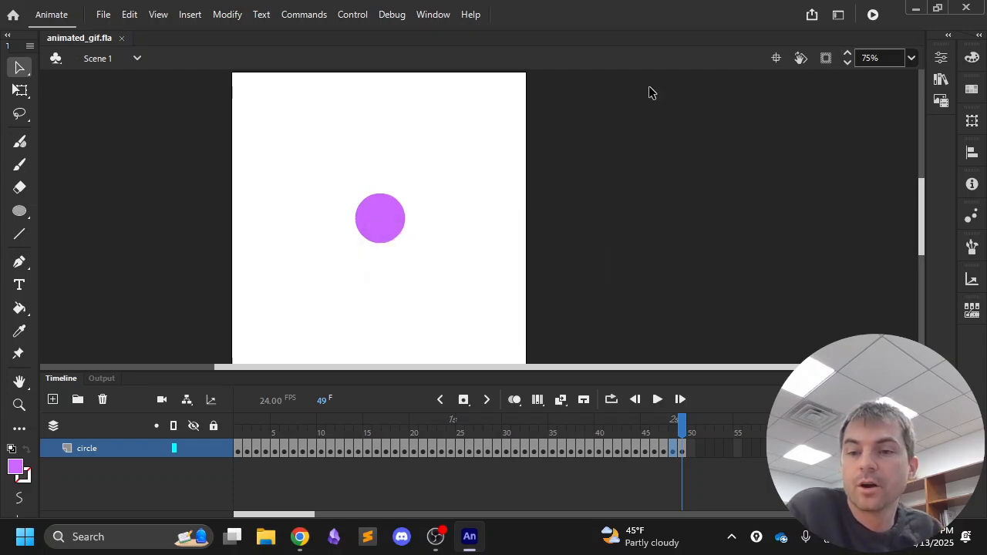
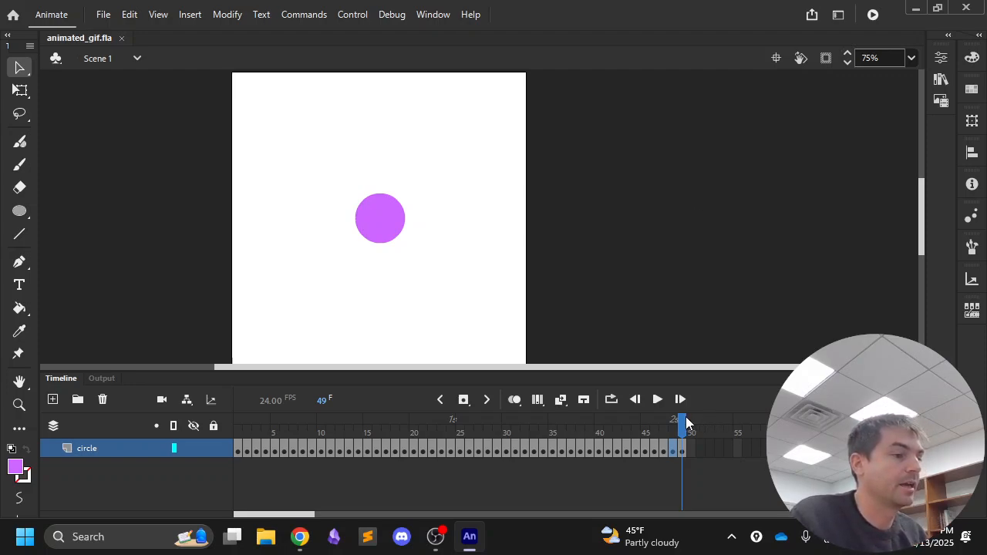
Step: Return to frame 1 and export the animation as animated_gif.gif in the Animation folder, replacing the existing file
left_click_drag(680, 426, 240, 511)
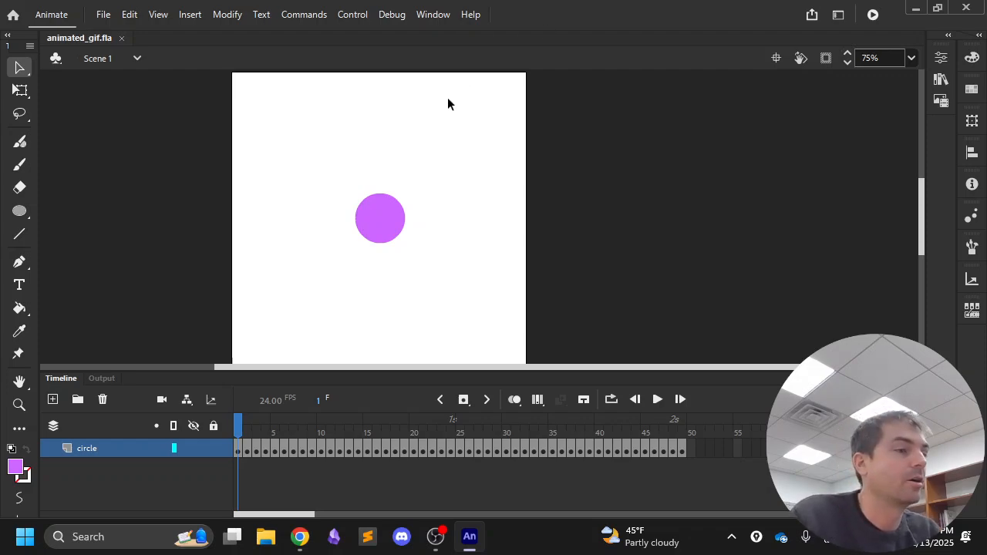
left_click(951, 36)
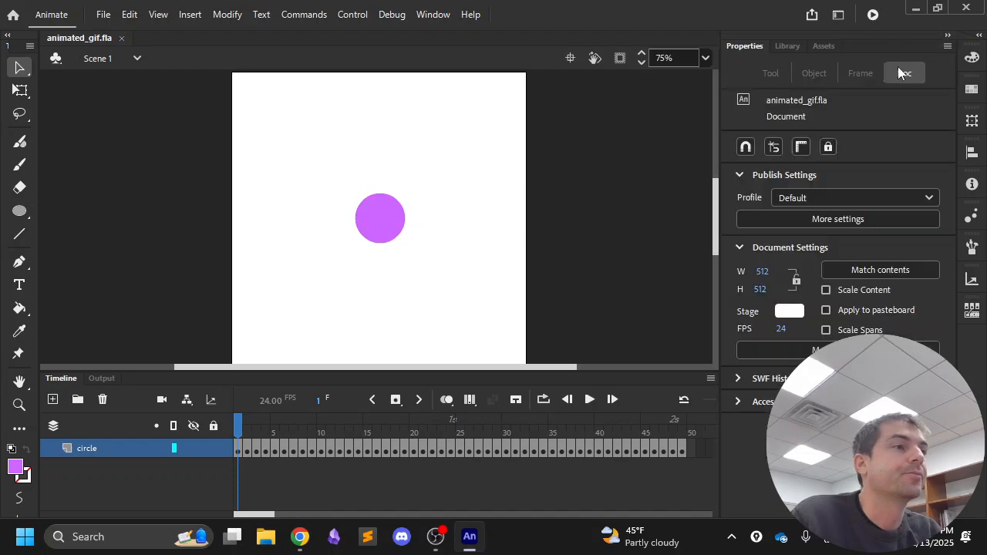
left_click(103, 15)
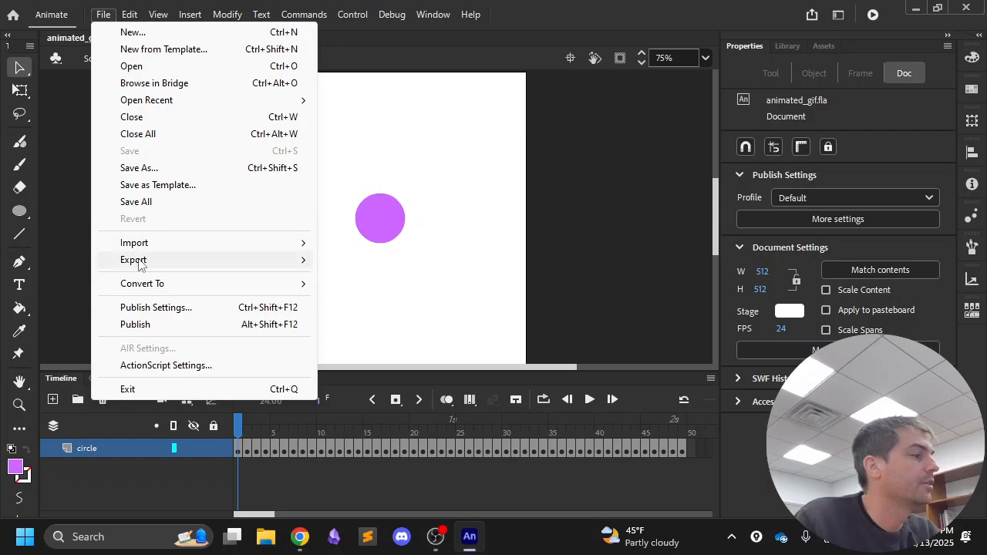
mouse_move(140, 266)
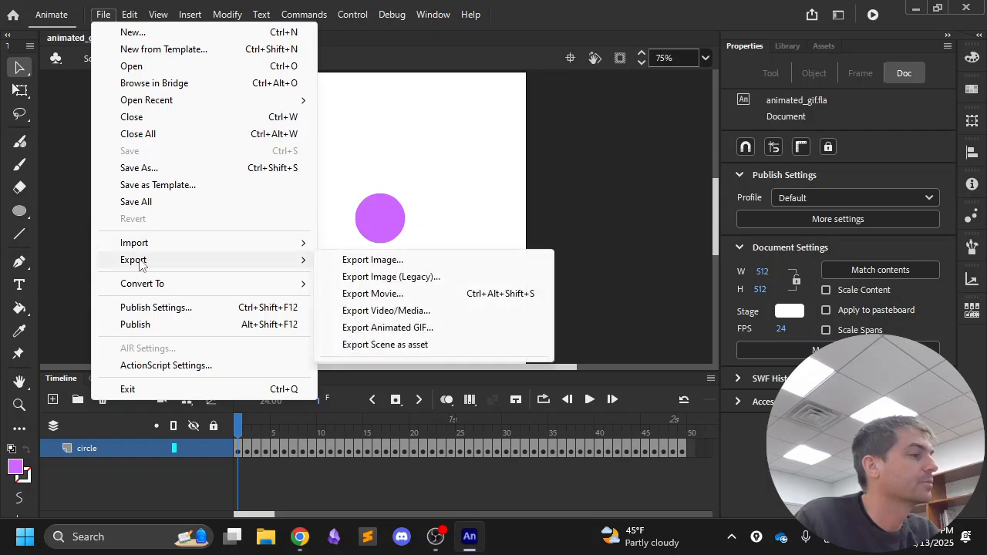
left_click(389, 328)
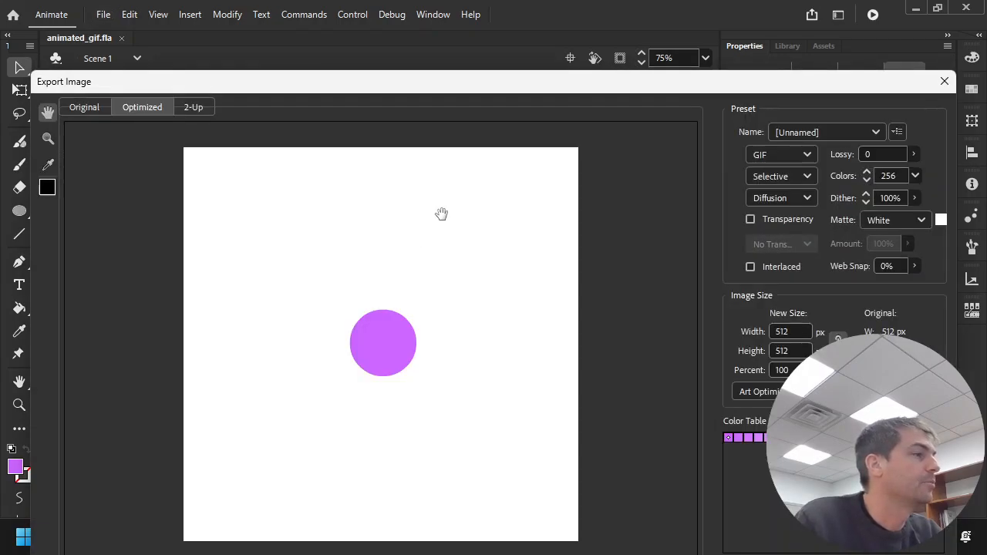
left_click_drag(494, 81, 488, 11)
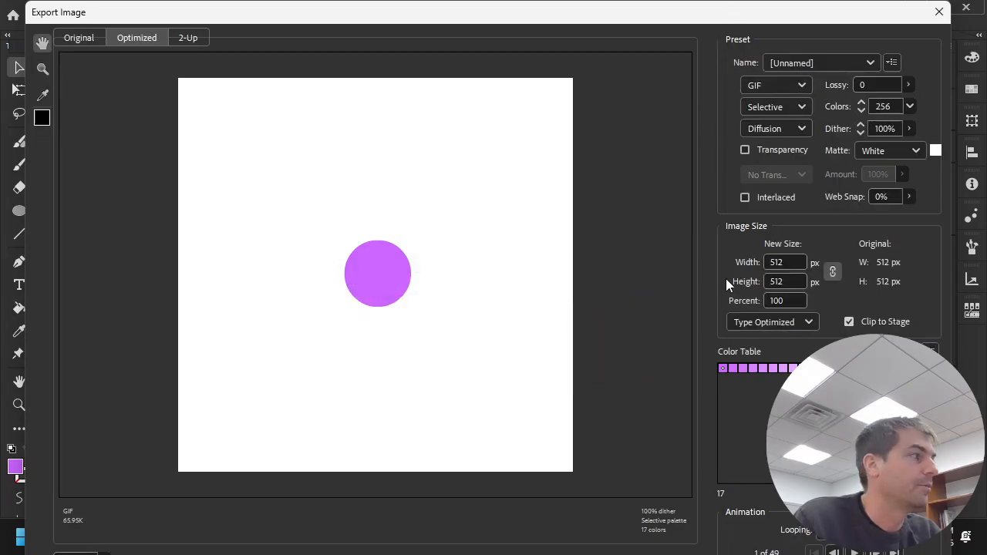
left_click_drag(752, 23, 812, 44)
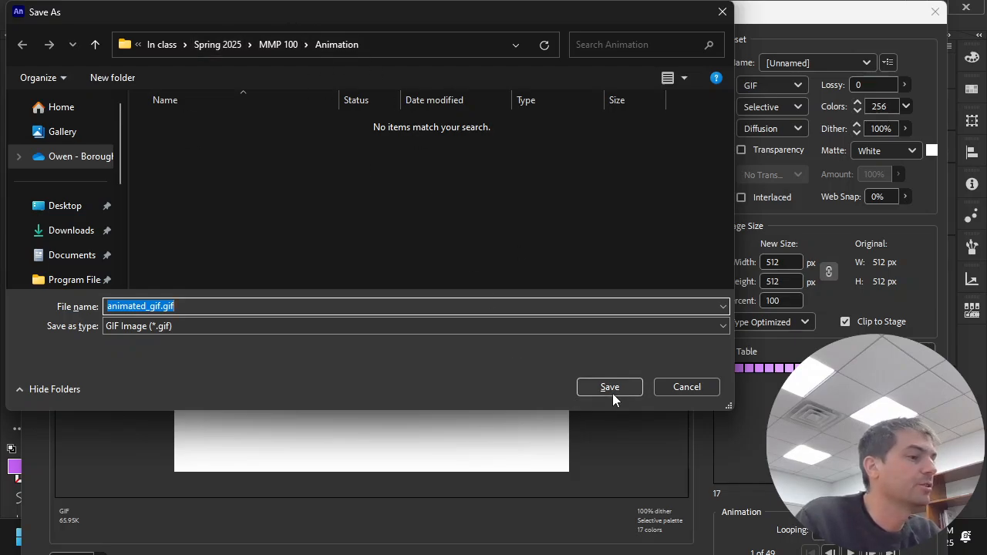
left_click(613, 392)
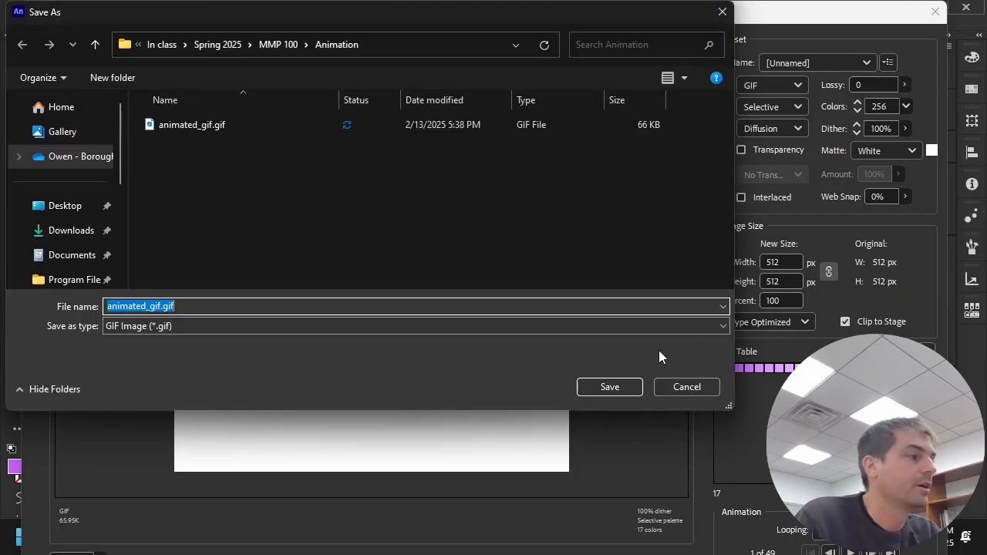
left_click(614, 391)
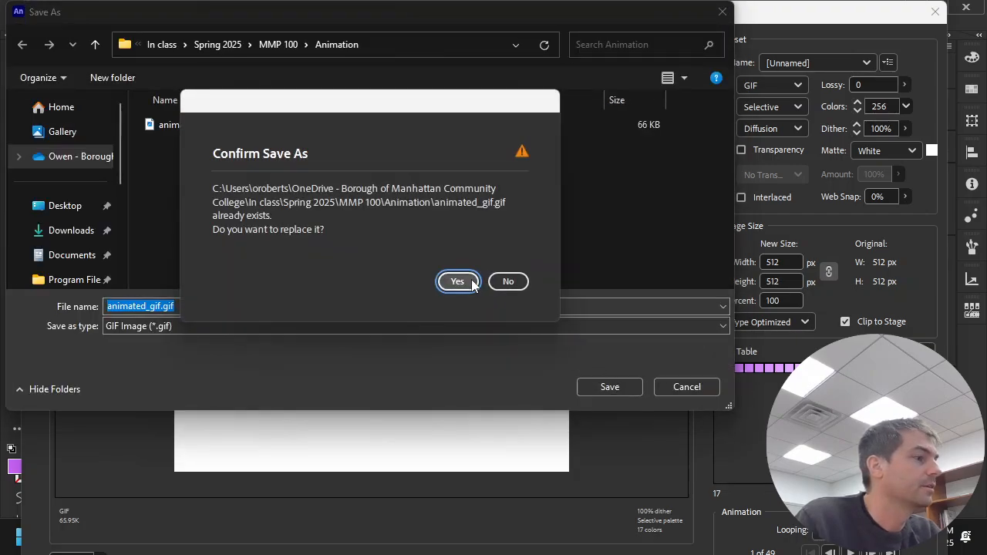
left_click(458, 282)
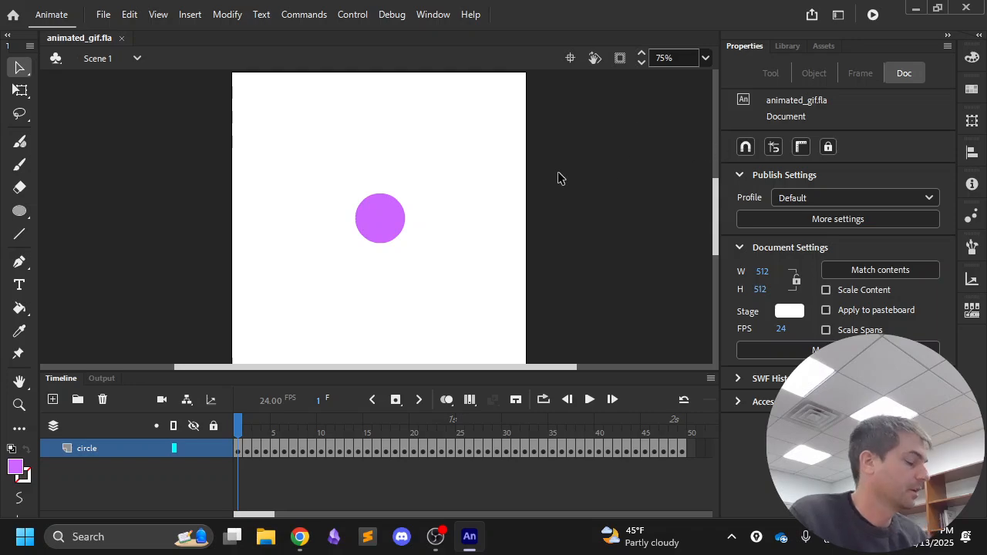
Step: Switch to File Explorer, view the exported animated_gif.gif from the MMP 100 Animation folder, and close the image viewer
key("alt+Tab")
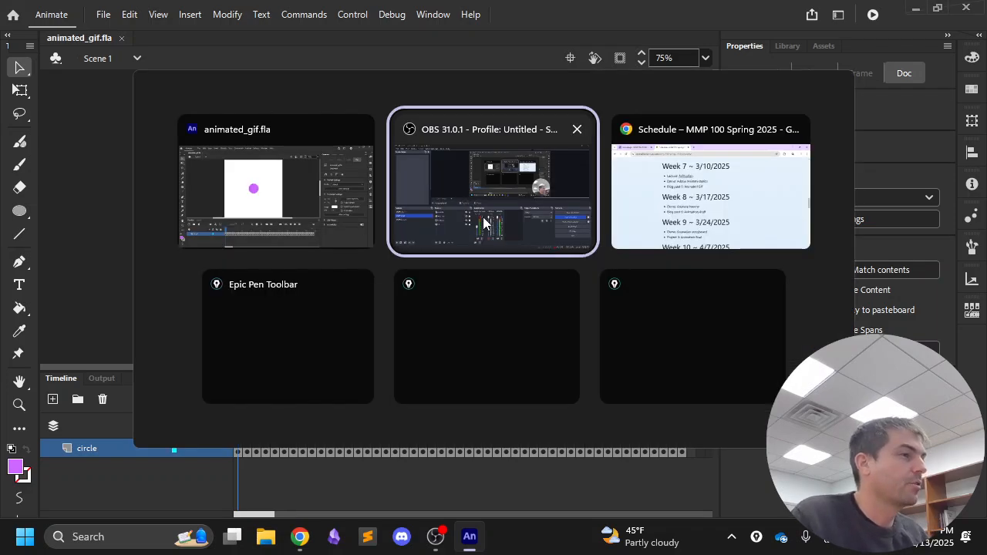
left_click(327, 209)
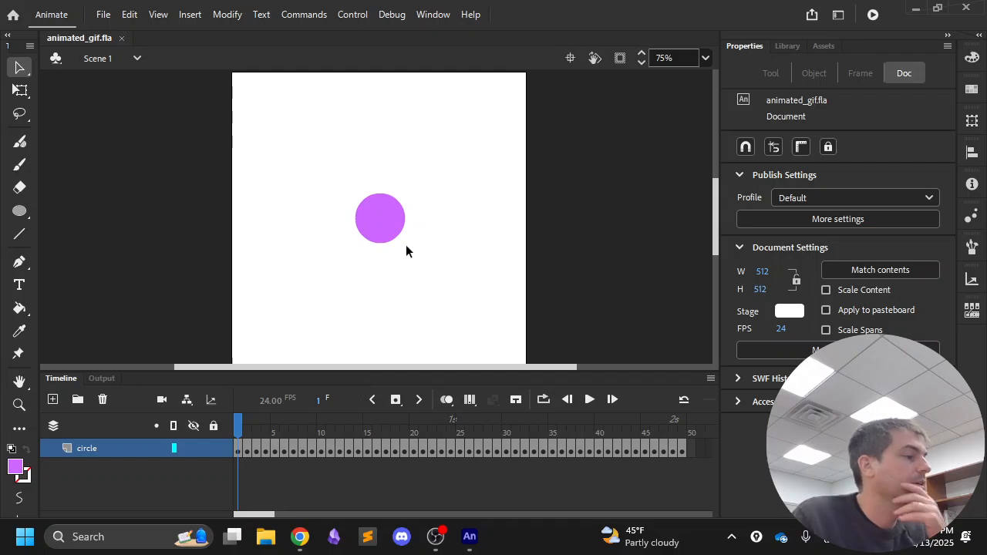
key("super+e")
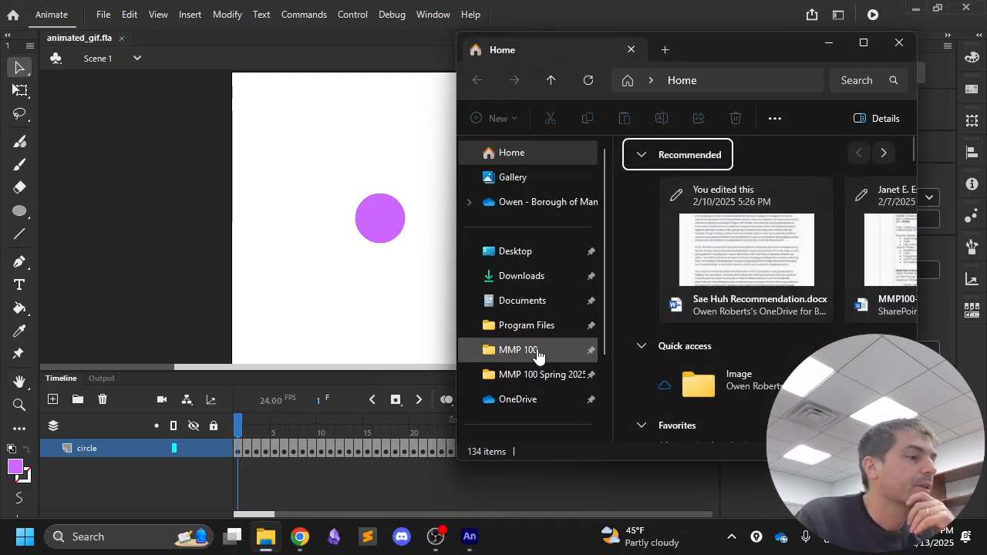
left_click(538, 357)
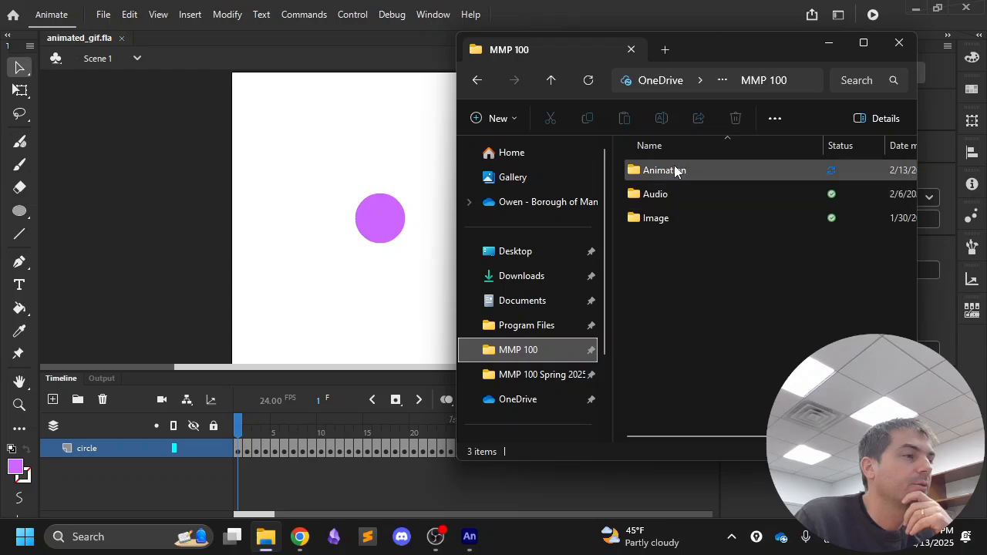
double_click(675, 168)
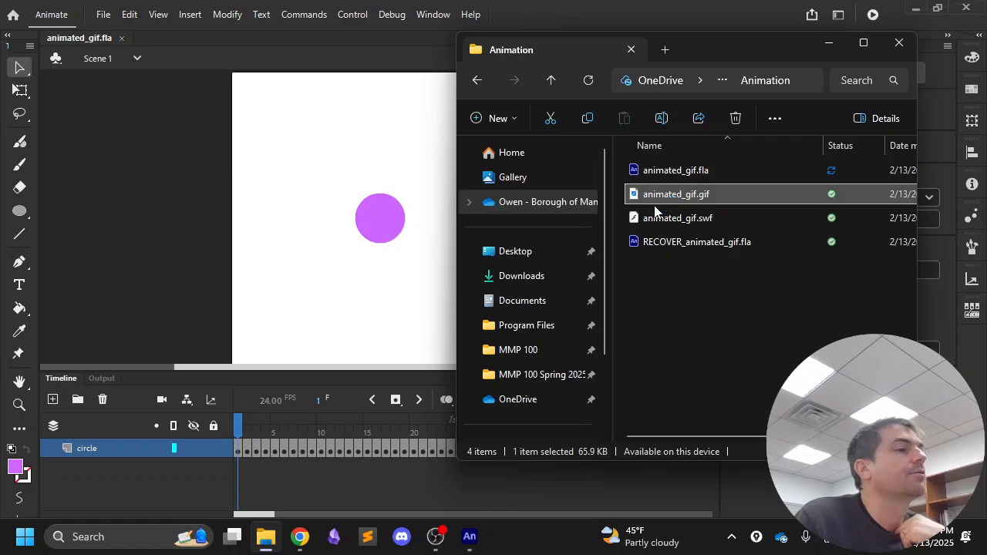
key("Return")
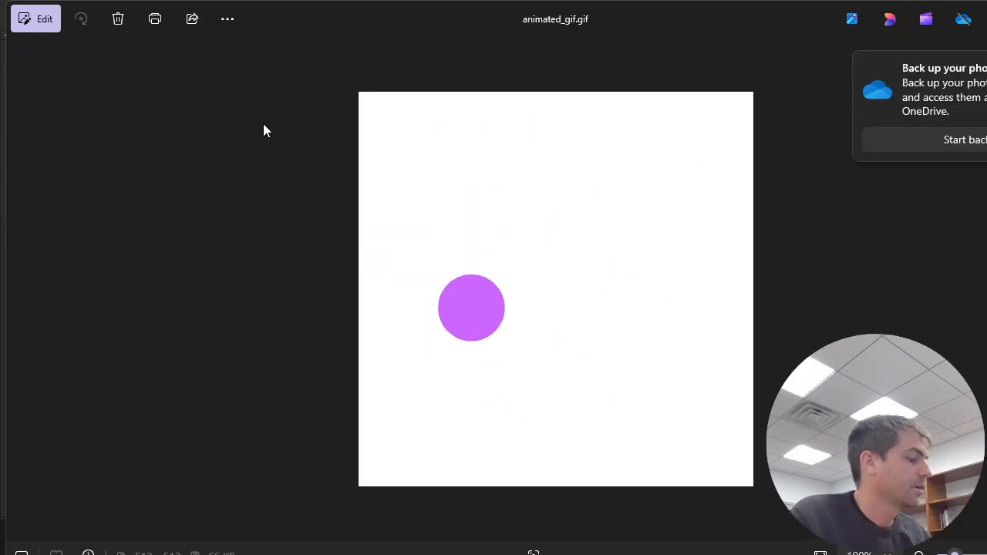
key("alt+F4")
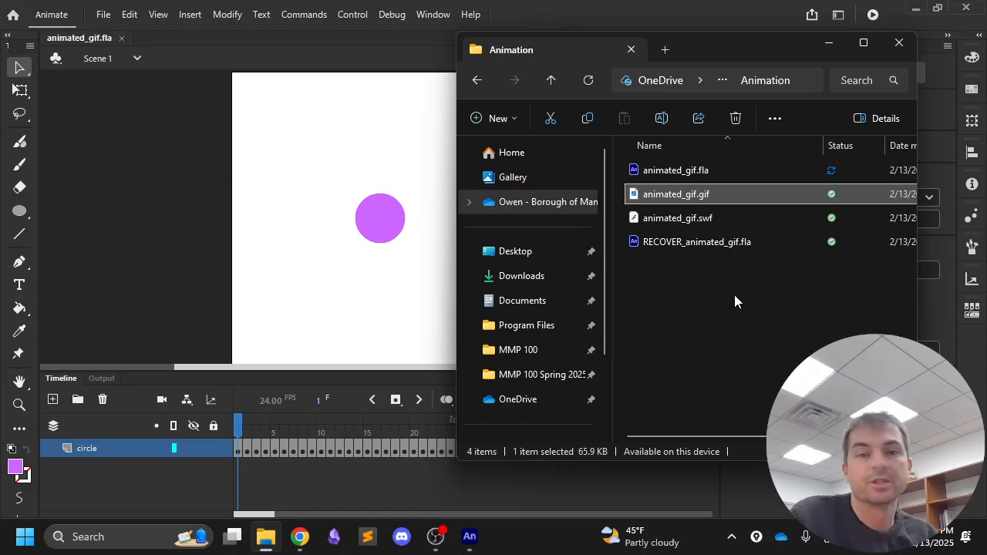
Step: Switch to Chrome and create a new post on the MMP 100 Spring 2025 site titled "My animated GIF"
left_click(300, 537)
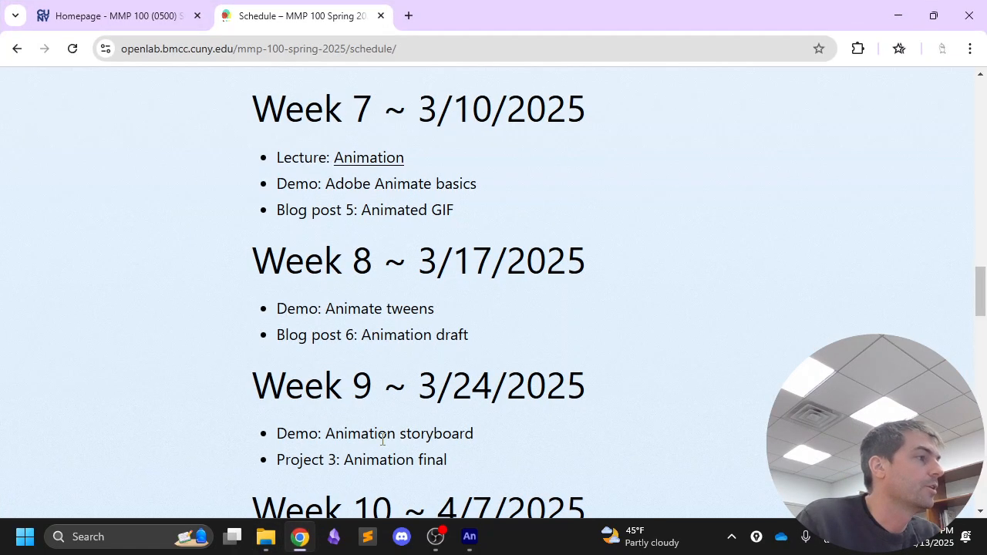
left_click_drag(982, 301, 982, 112)
mouse_move(530, 93)
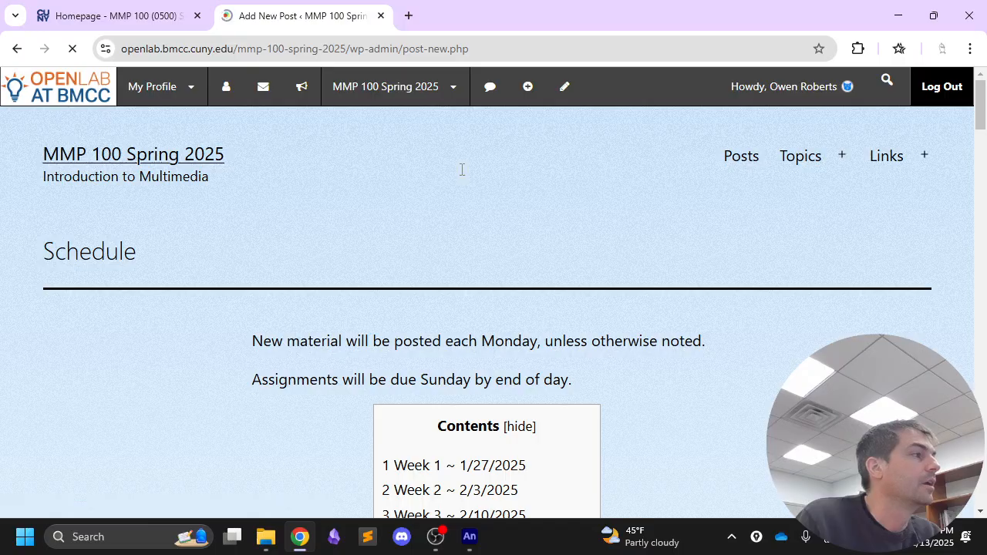
type("M")
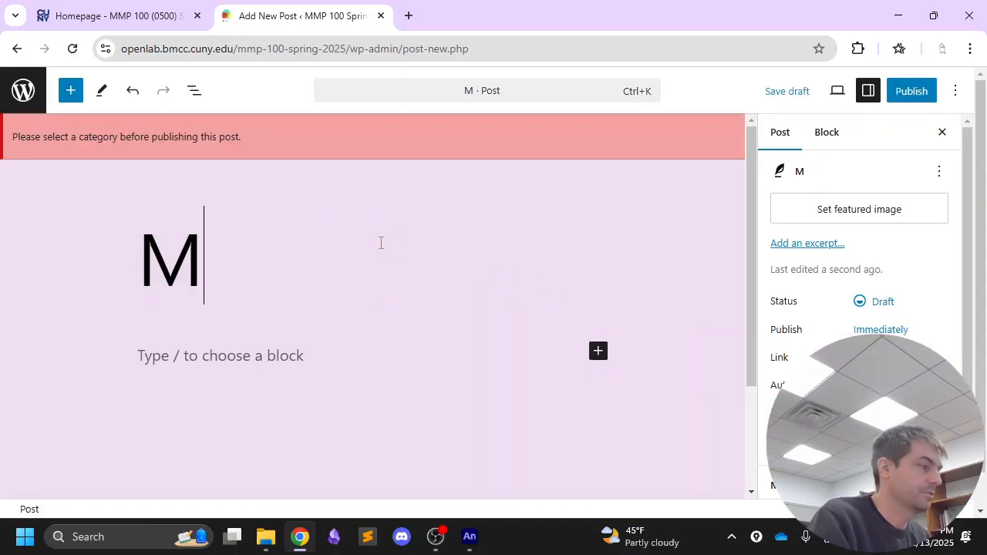
type("y animated")
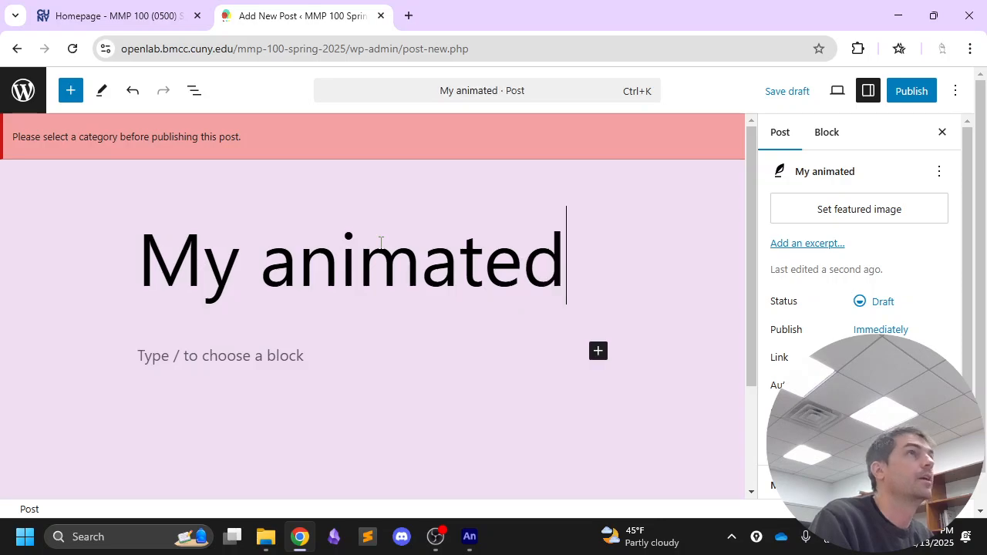
type(" GIF")
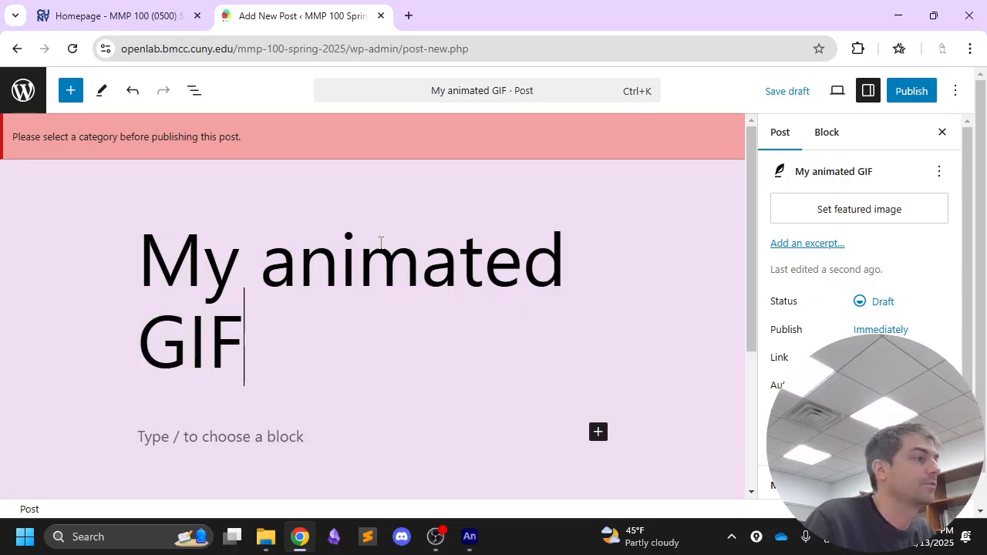
scroll(617, 262, "down", 2)
scroll(849, 277, "down", 1)
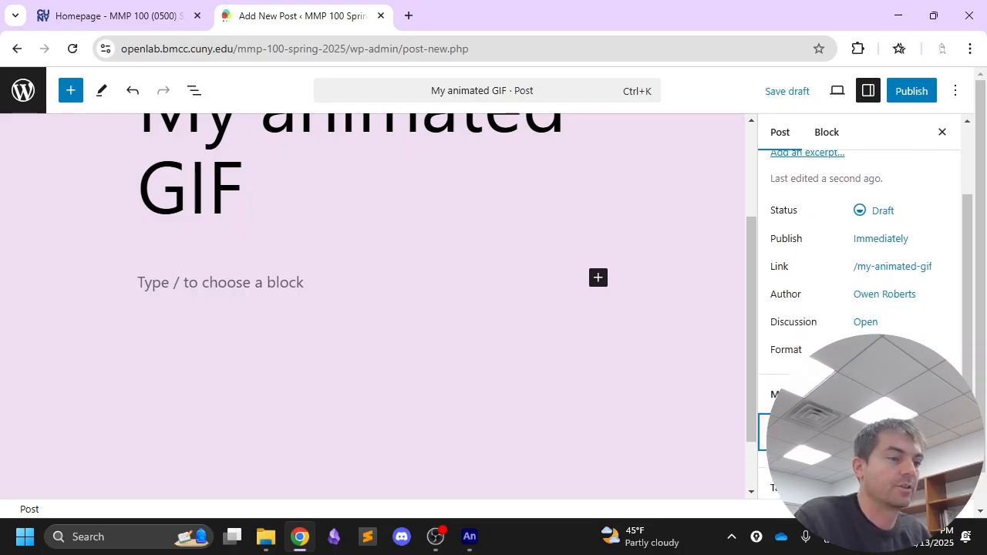
Step: Assign the post to the Animation and Weekly Blog Post categories and collapse the category list
scroll(856, 309, "down", 2)
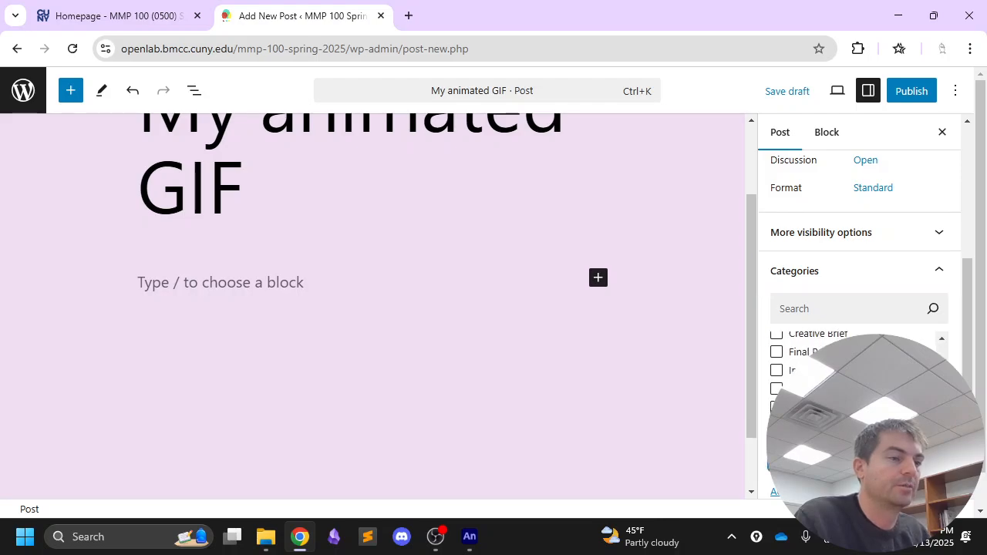
scroll(856, 308, "up", 2)
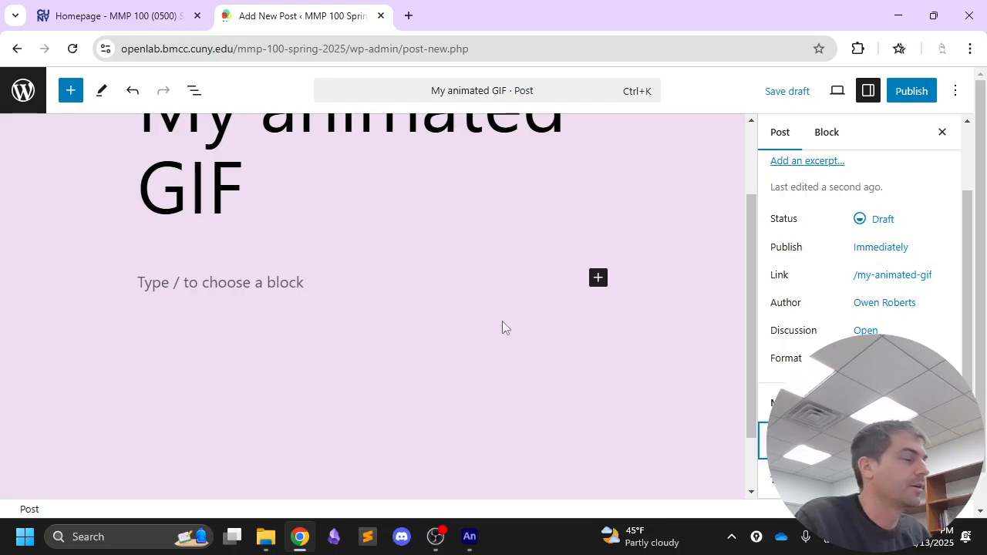
scroll(502, 309, "down", 1)
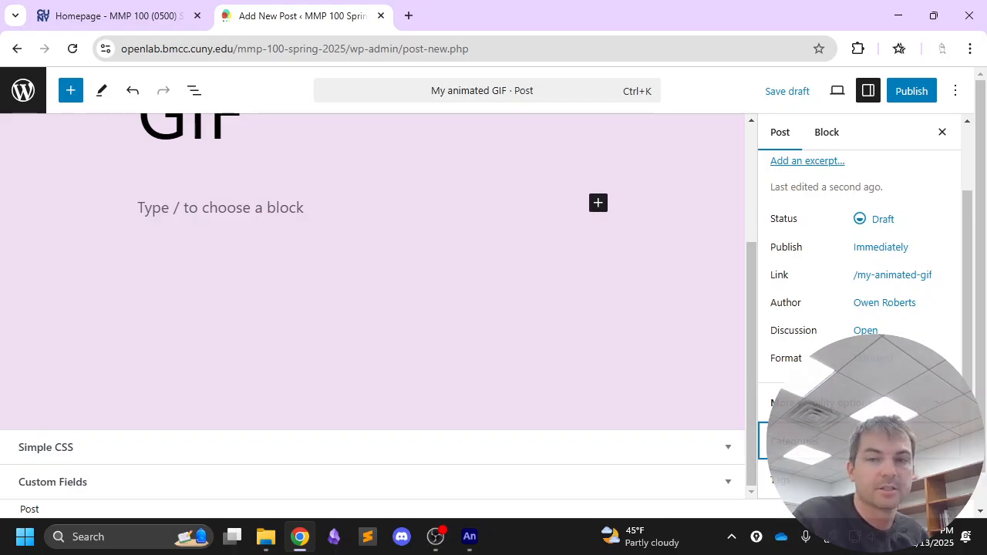
left_click(797, 444)
scroll(857, 370, "down", 1)
scroll(841, 363, "up", 1)
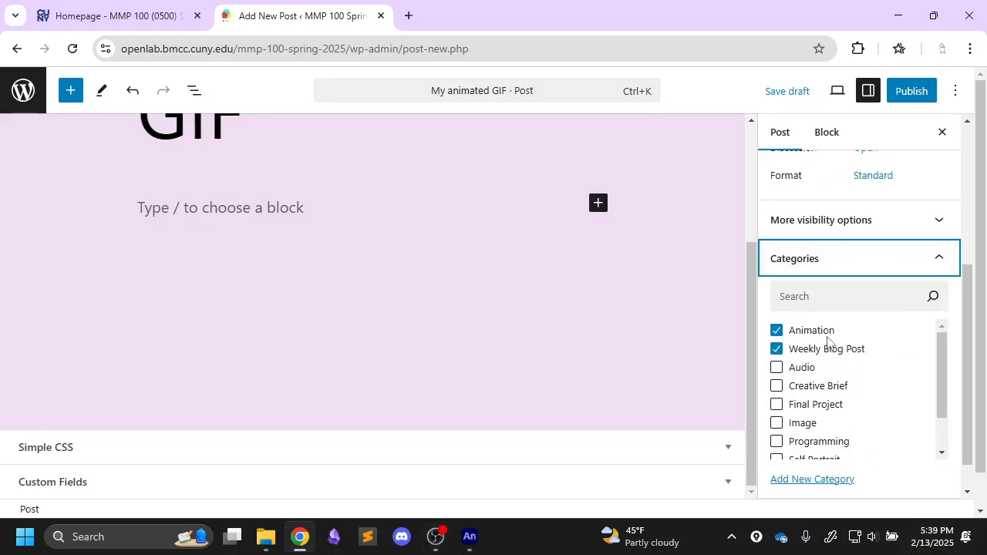
left_click(855, 266)
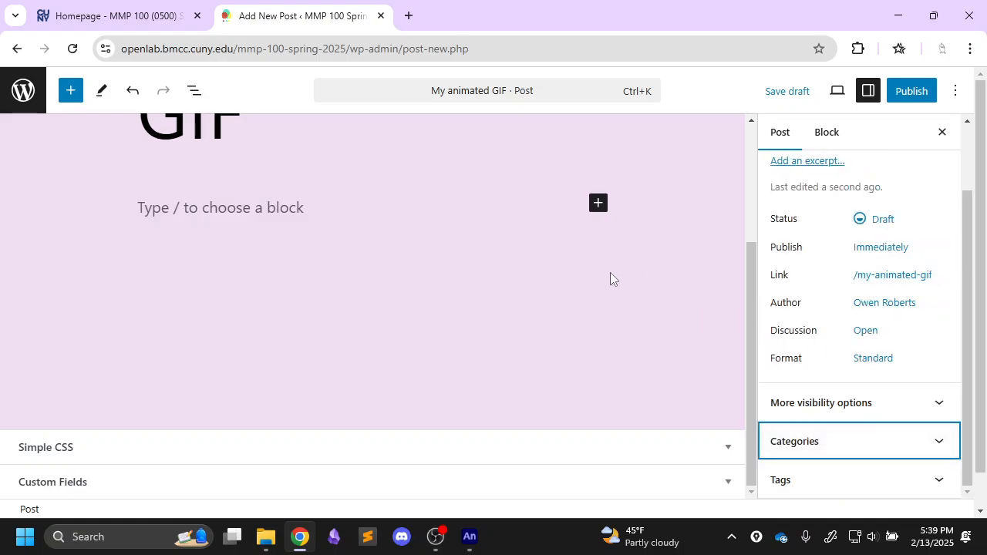
Step: Insert animated_gif.gif from the Animation folder in File Explorer into the post body as an image block
key("alt+Tab")
left_click(298, 231)
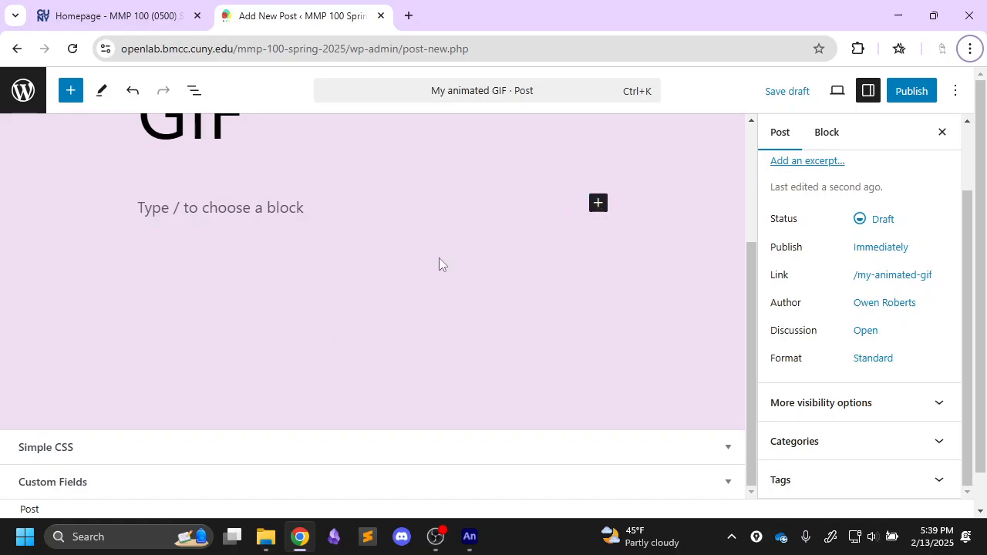
key("alt+Tab")
left_click(576, 196)
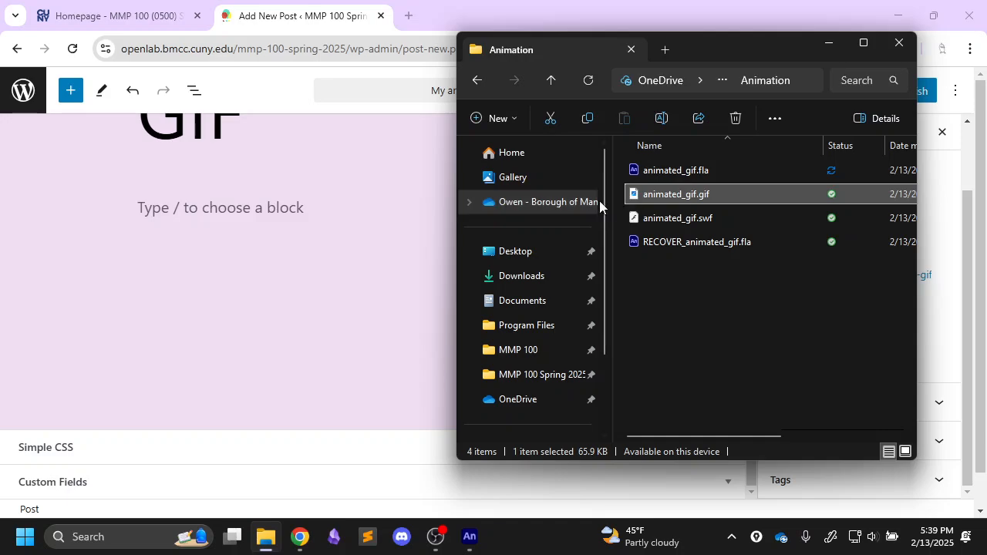
left_click_drag(600, 206, 305, 213)
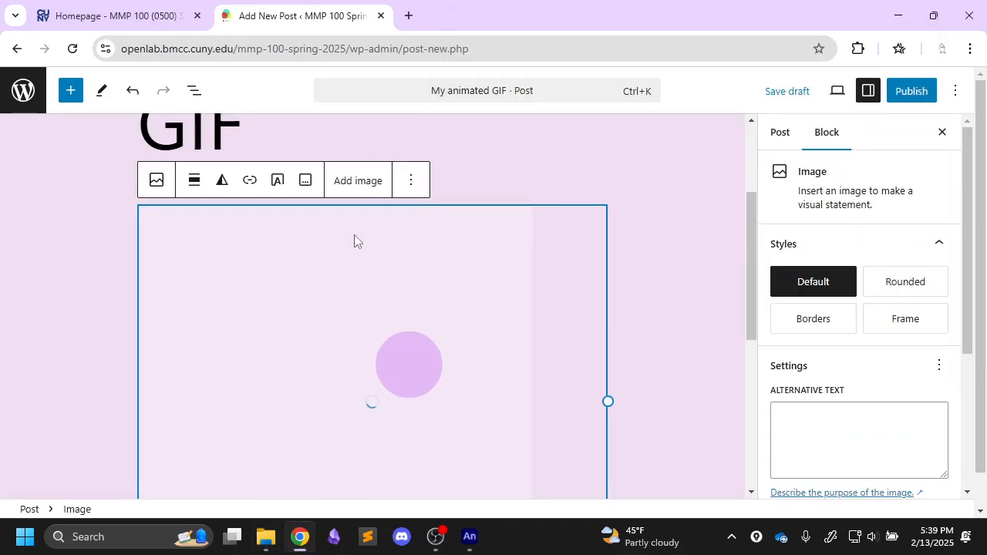
scroll(641, 291, "down", 2)
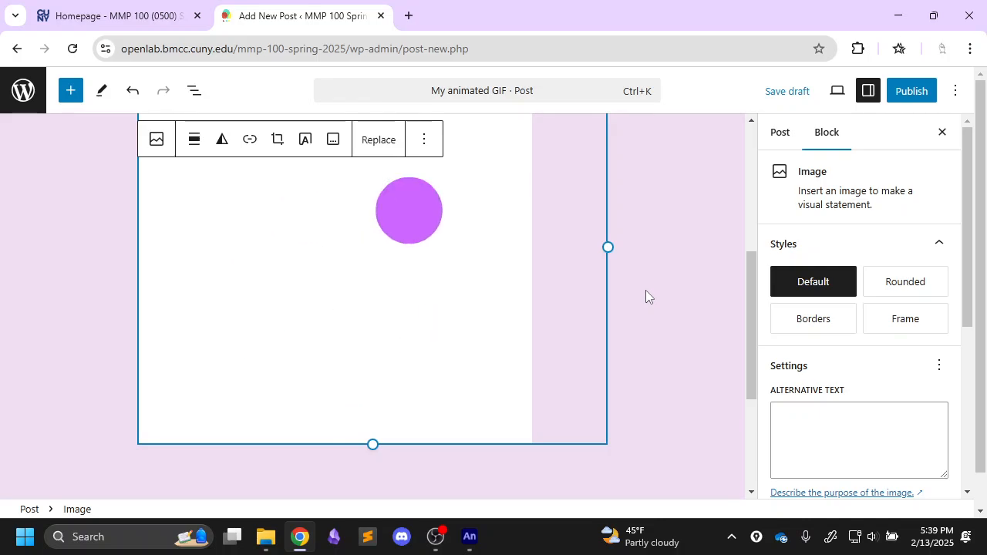
left_click(633, 310)
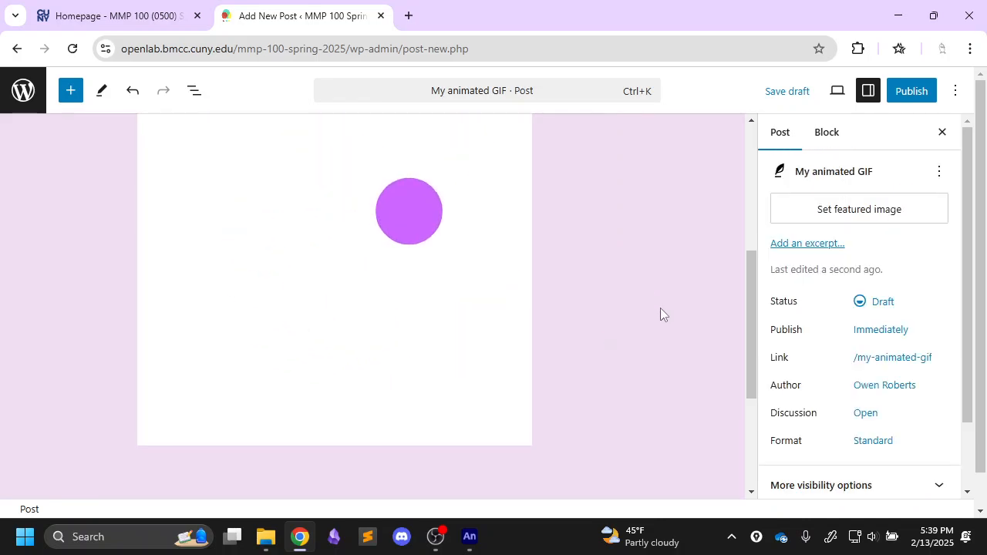
Step: Preview the post in a new tab, look over the animated image and close the preview
scroll(660, 309, "up", 2)
left_click(838, 91)
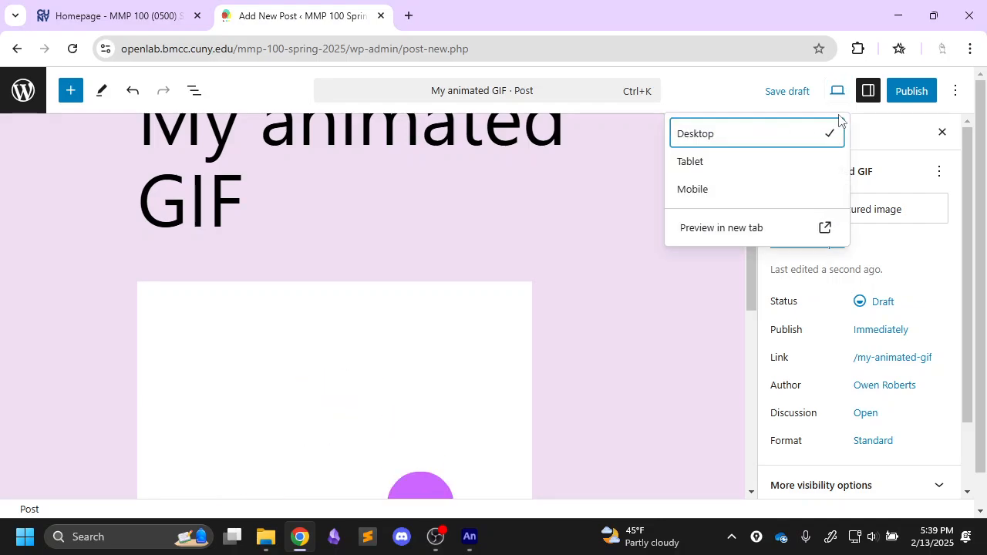
left_click(780, 226)
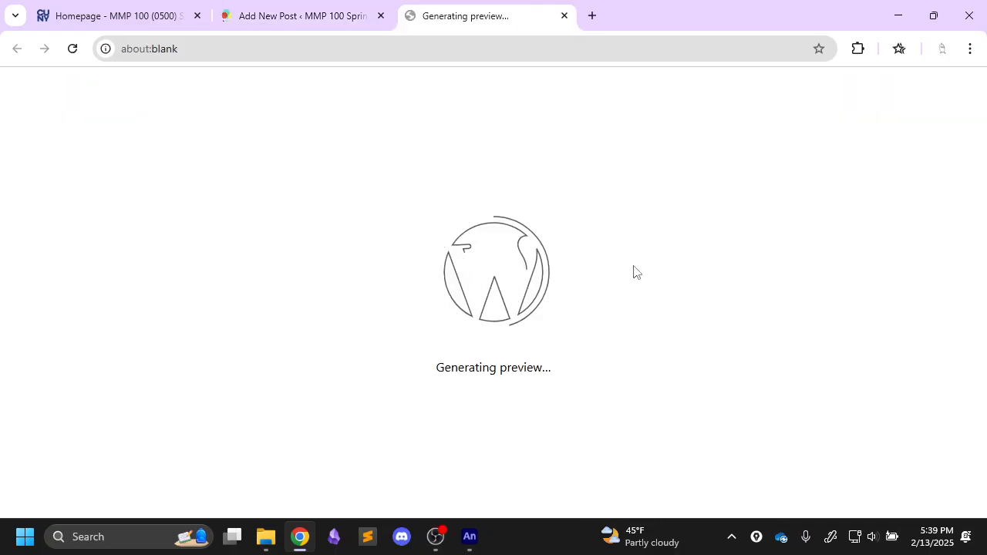
scroll(634, 270, "down", 3)
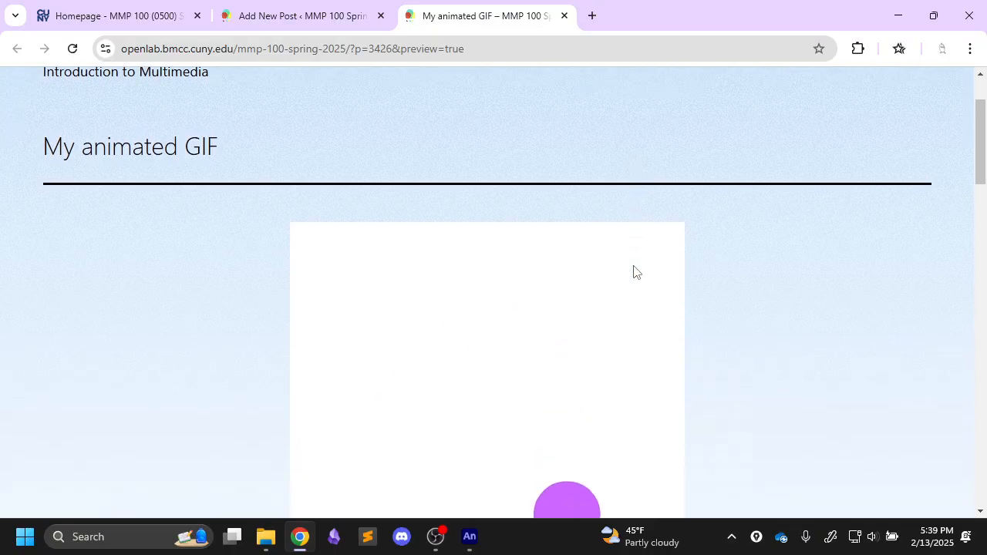
scroll(557, 258, "down", 2)
scroll(560, 257, "up", 5)
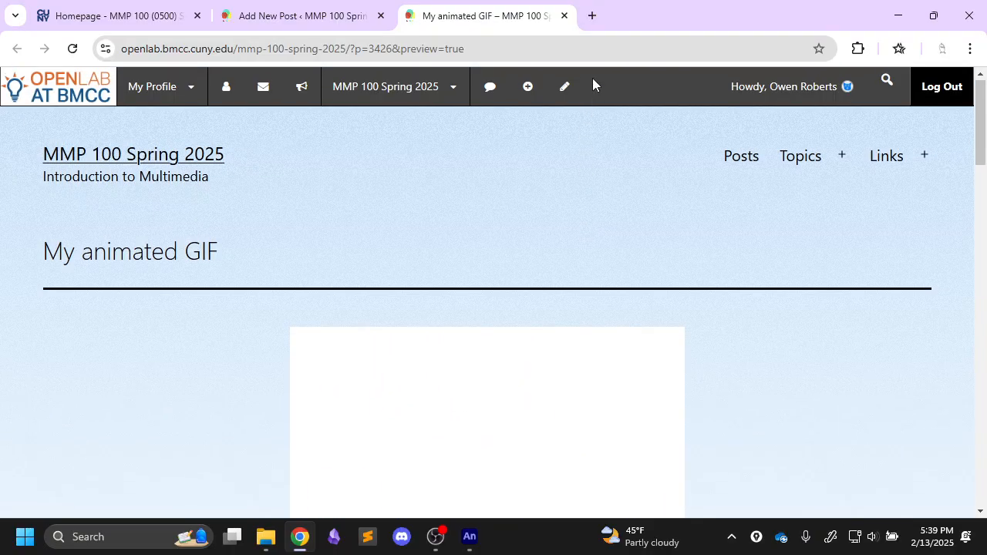
left_click(564, 15)
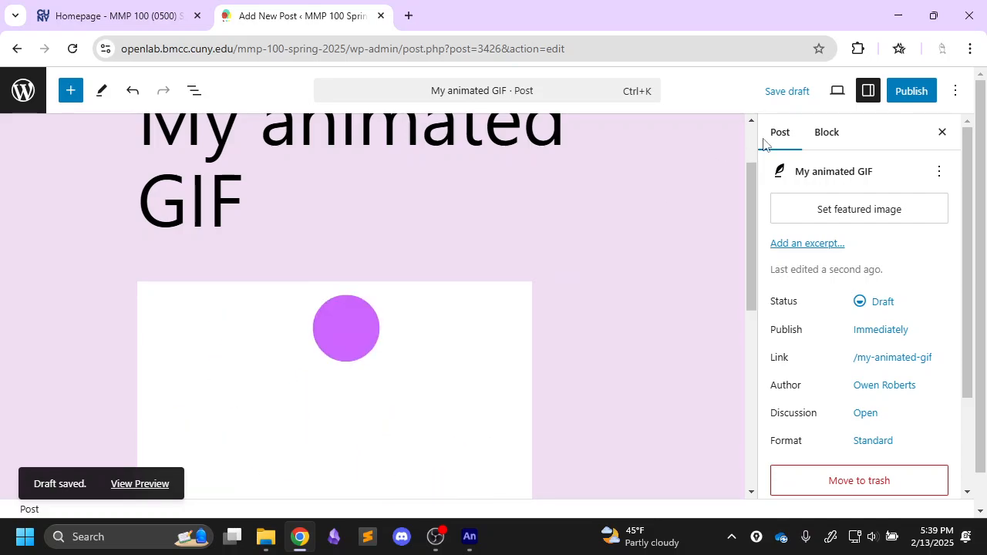
Step: Try the Medium resolution for the GIF image block, then set it back to Full Size
left_click(307, 365)
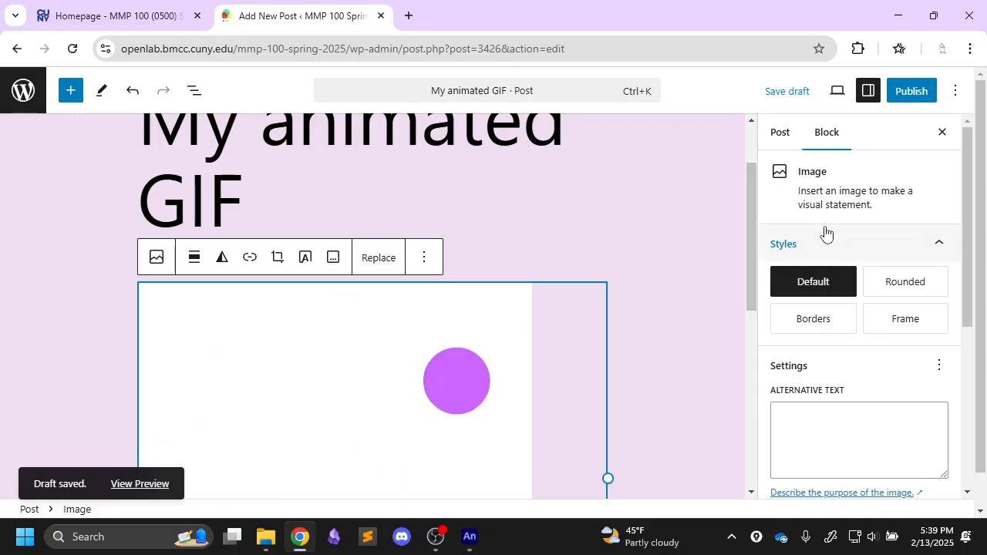
scroll(868, 251, "down", 4)
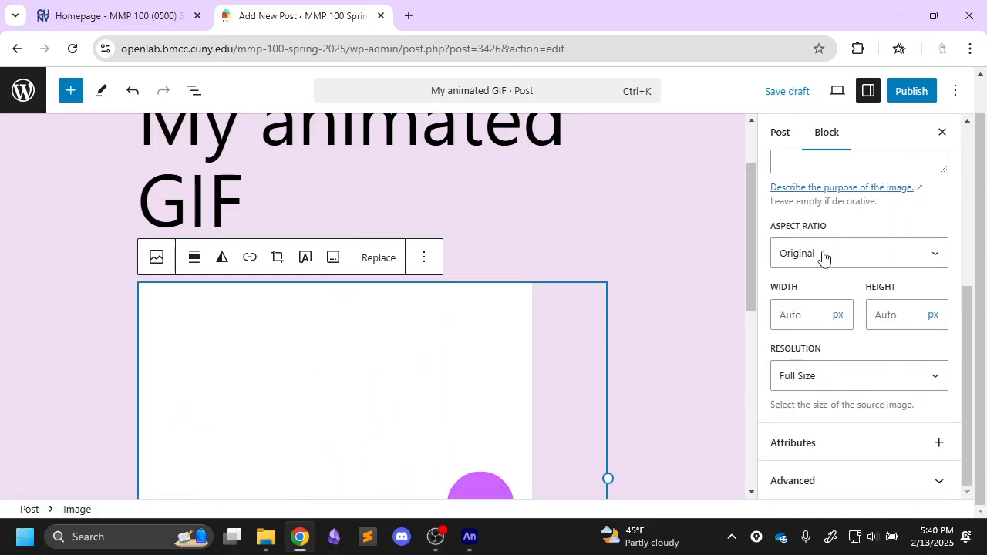
scroll(833, 332, "up", 5)
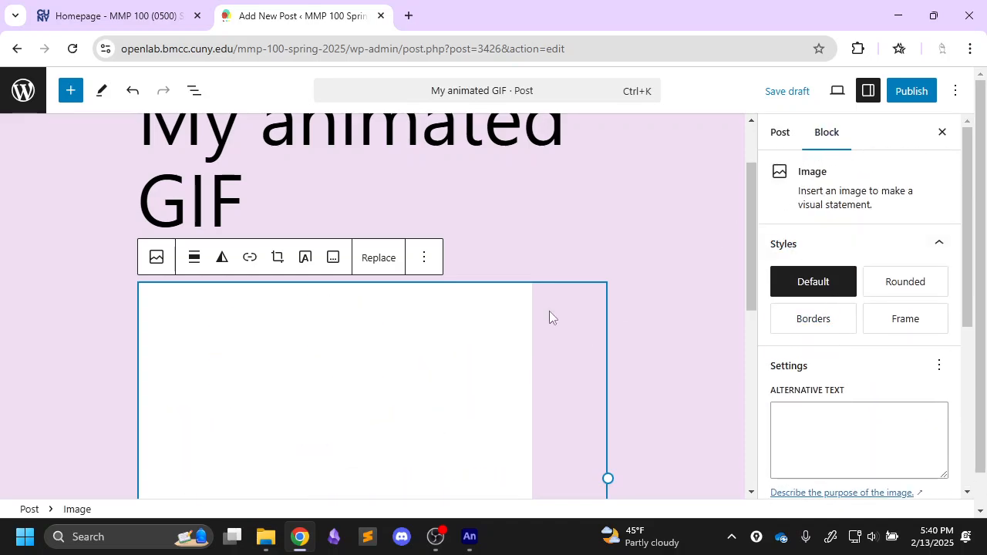
scroll(549, 312, "down", 2)
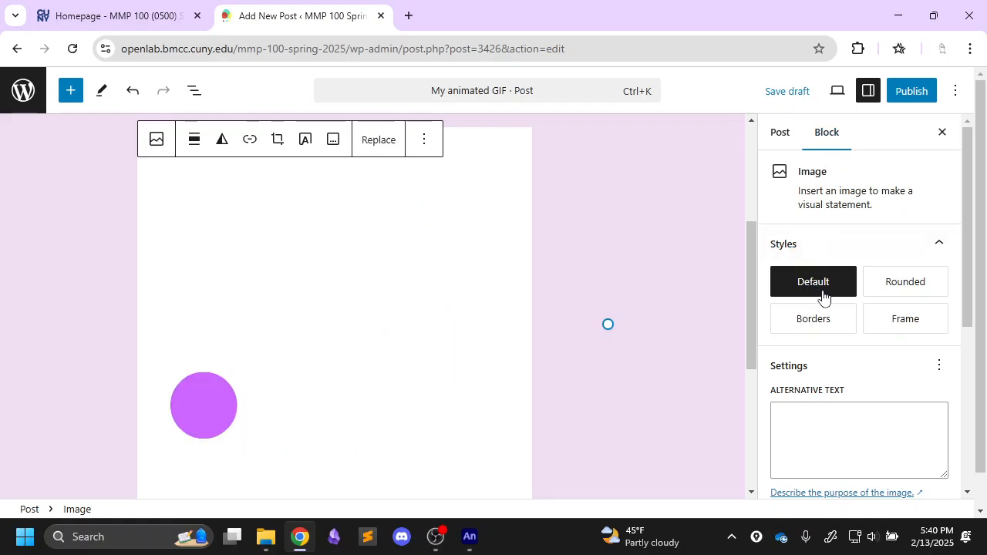
scroll(822, 295, "down", 4)
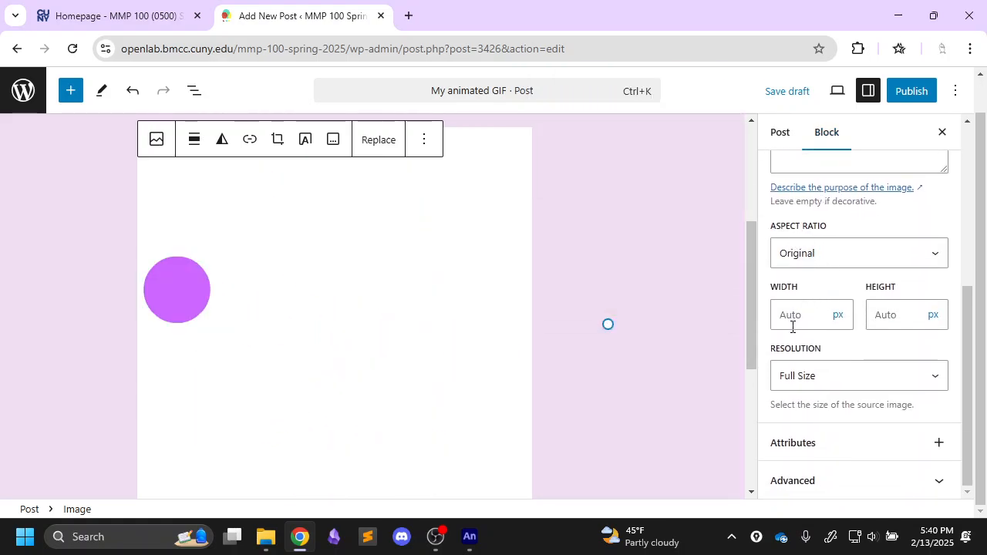
left_click(817, 379)
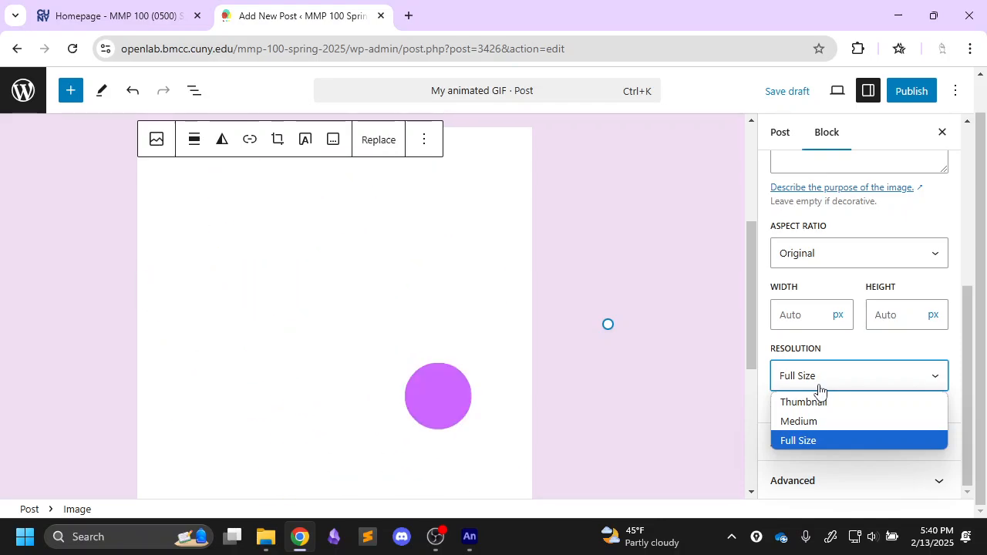
left_click(813, 421)
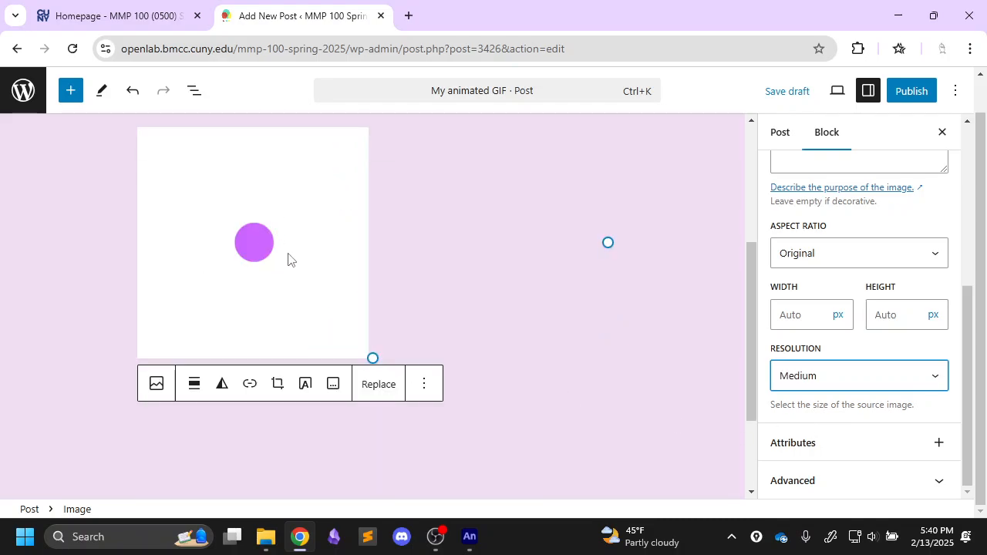
left_click(813, 372)
left_click(806, 438)
scroll(813, 369, "up", 2)
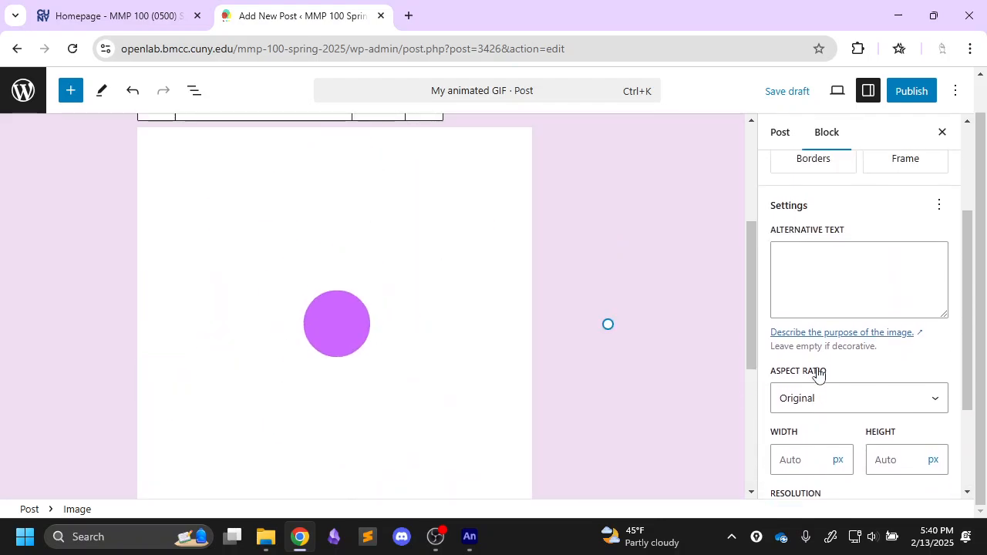
scroll(817, 369, "down", 2)
scroll(820, 371, "up", 4)
scroll(624, 289, "up", 2)
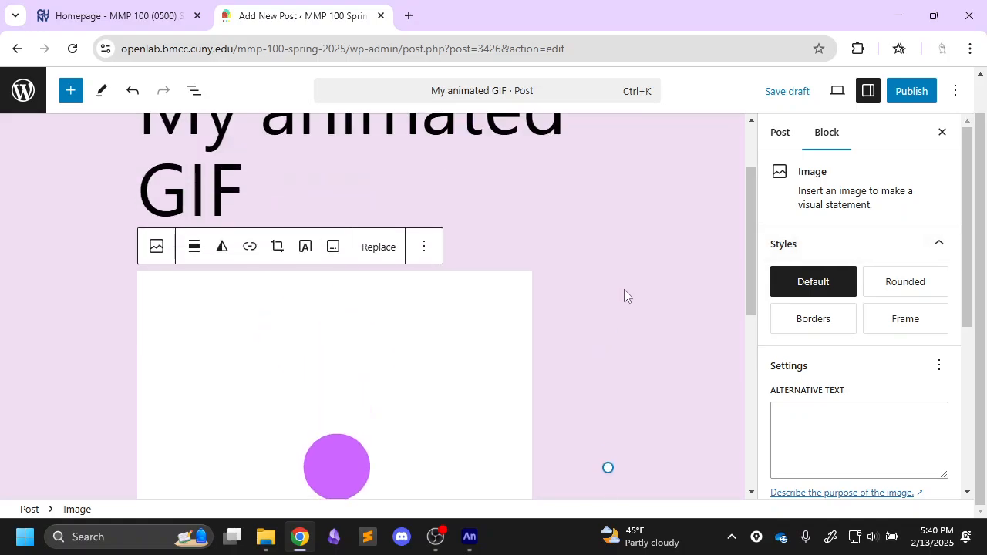
Step: Add a paragraph below the image reading "I animated a seamless ball spiraling around."
scroll(624, 289, "down", 4)
left_click(522, 426)
left_click(523, 424)
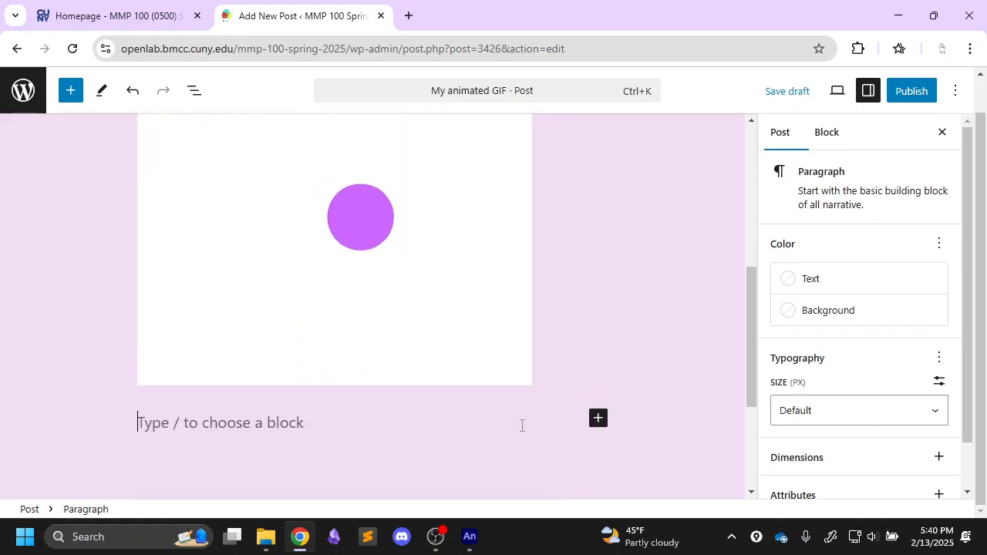
type("I")
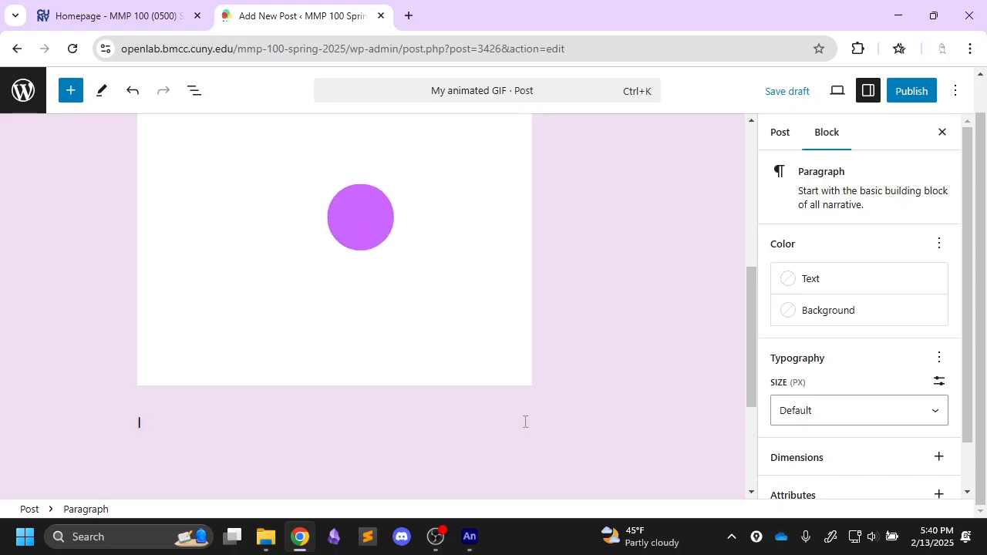
type(" animated a sea")
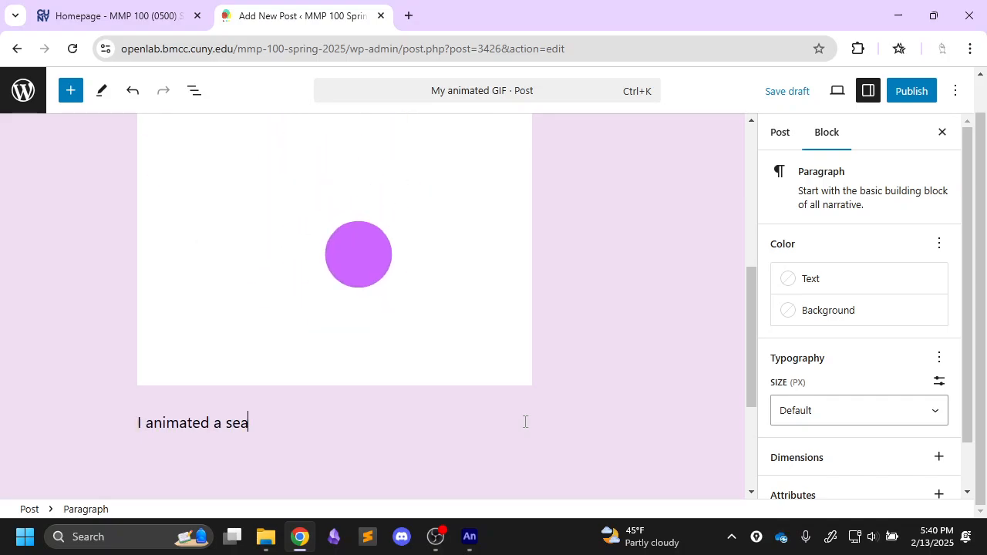
type("mless ball")
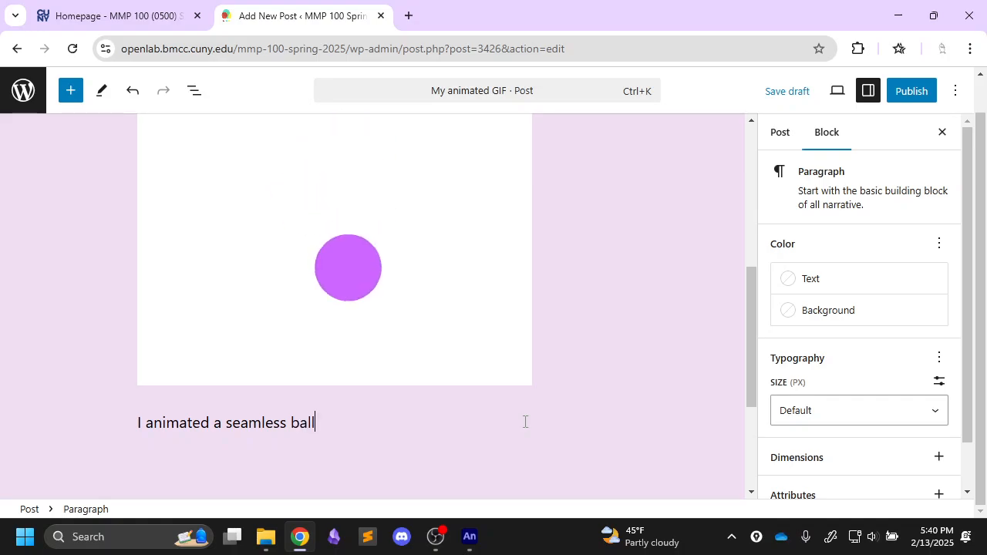
type(" spiraling around.")
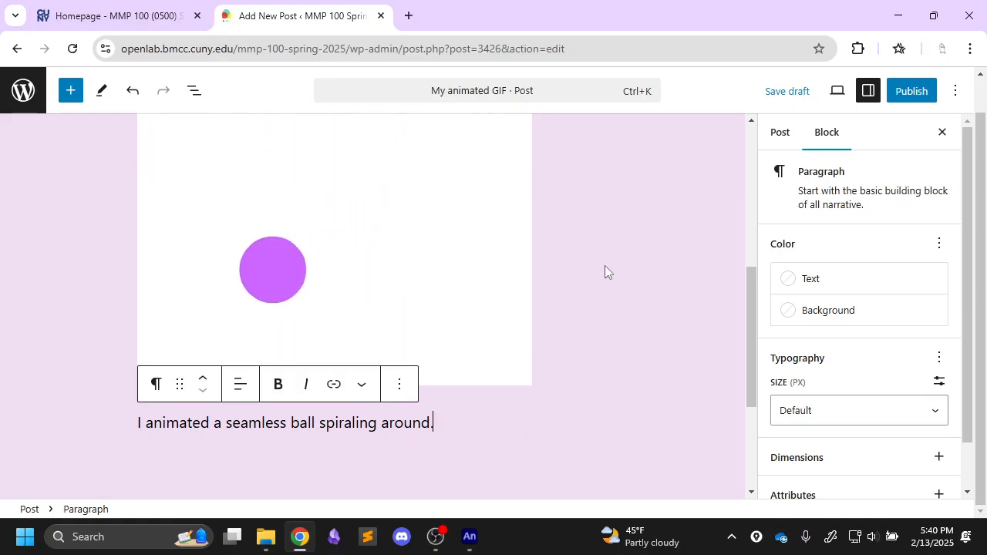
Step: Review the finished post, publish it and copy its post address
scroll(604, 270, "up", 3)
scroll(604, 271, "down", 5)
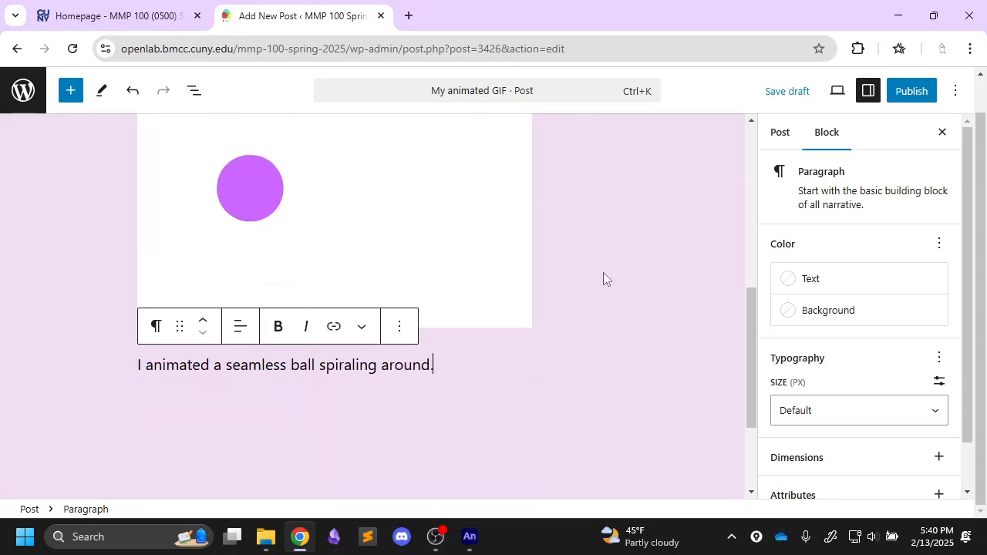
scroll(604, 278, "up", 5)
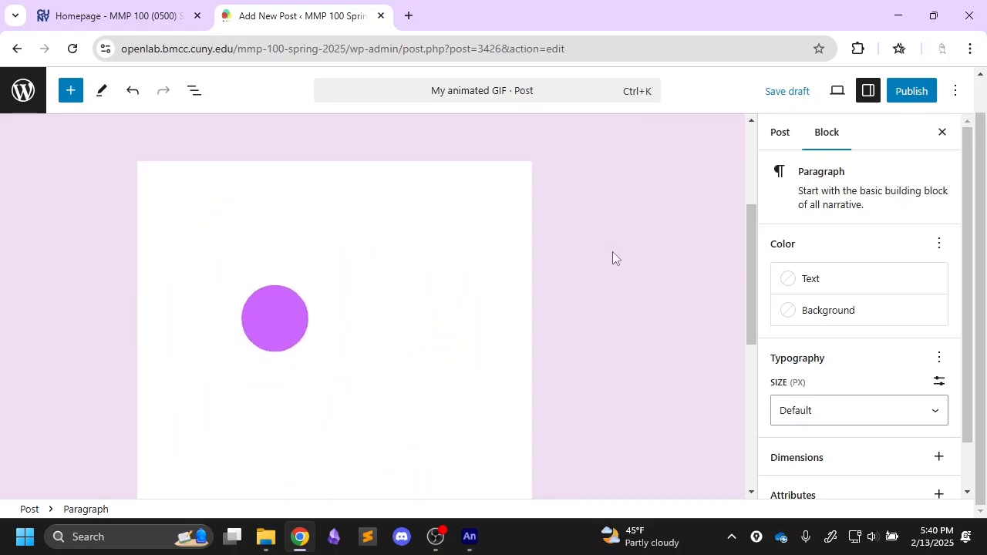
scroll(681, 266, "down", 5)
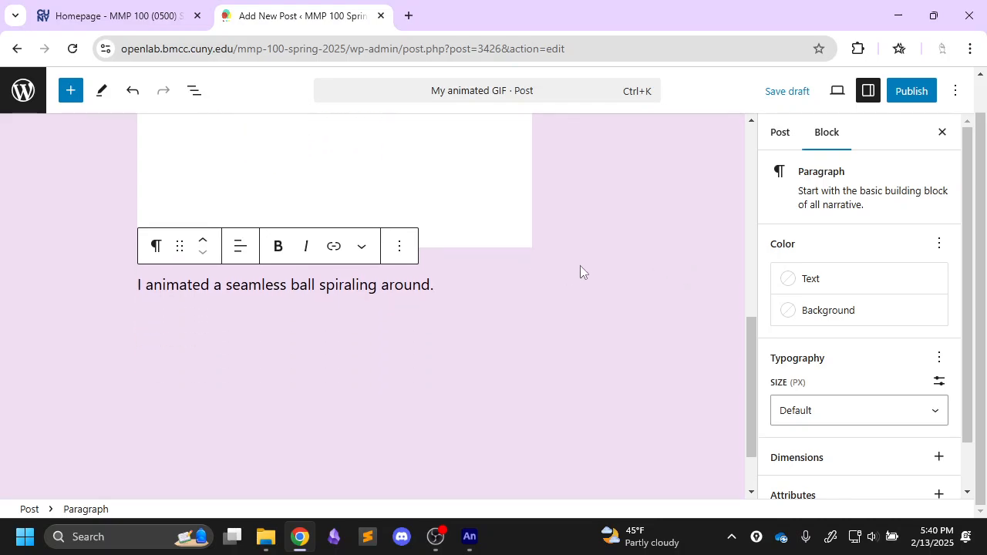
scroll(594, 256, "up", 3)
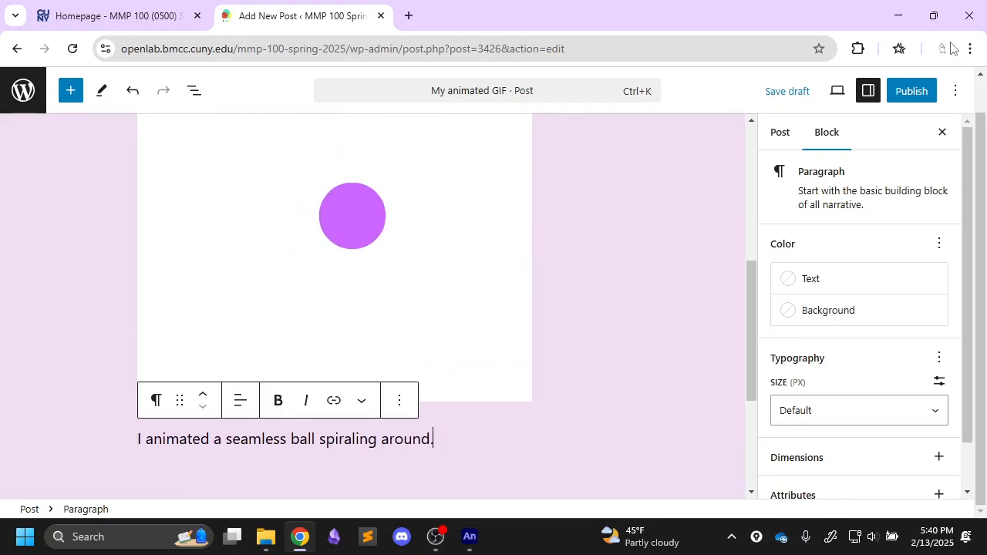
left_click(920, 92)
left_click(899, 150)
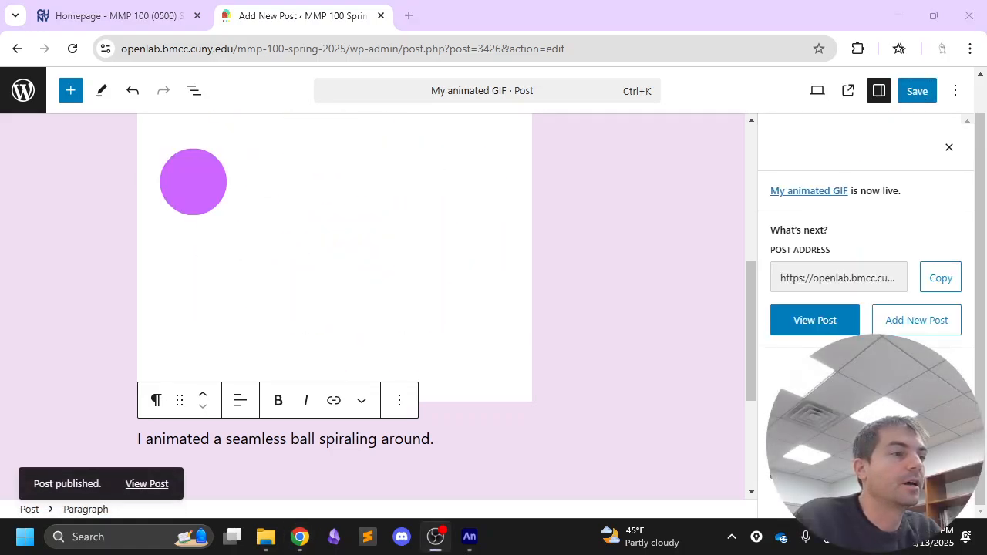
left_click(935, 284)
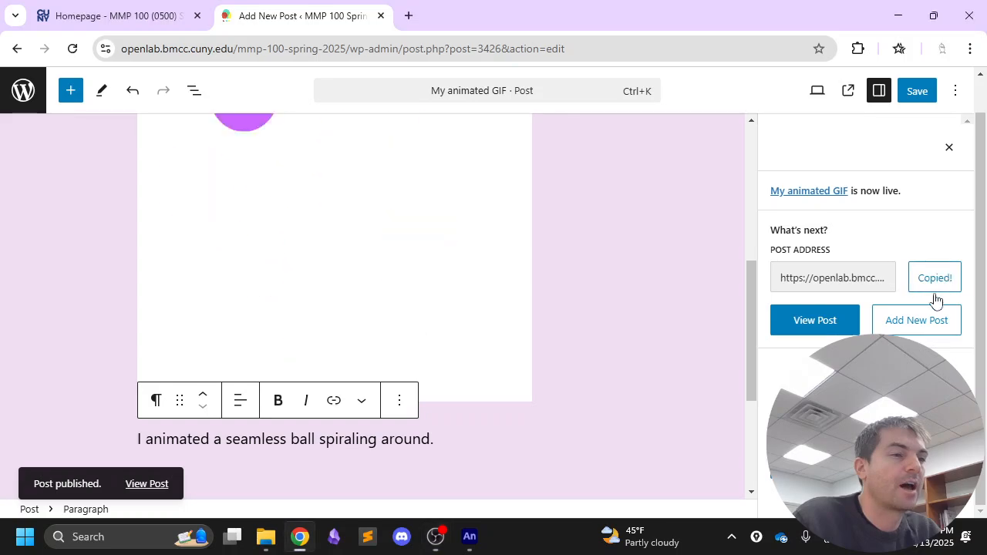
Step: Switch to the Brightspace homepage of the MMP 100 course and view it as a learner
left_click(167, 21)
left_click(833, 117)
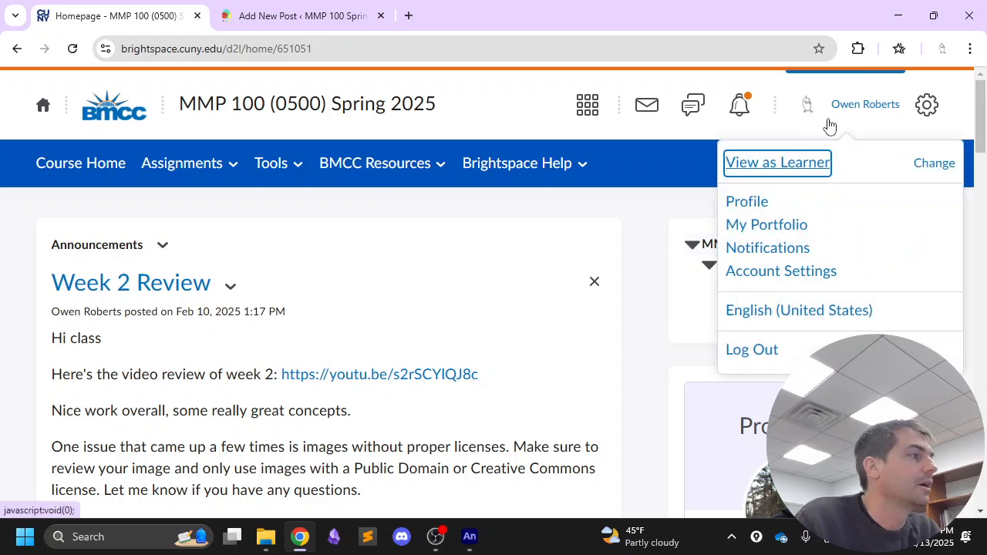
left_click(764, 164)
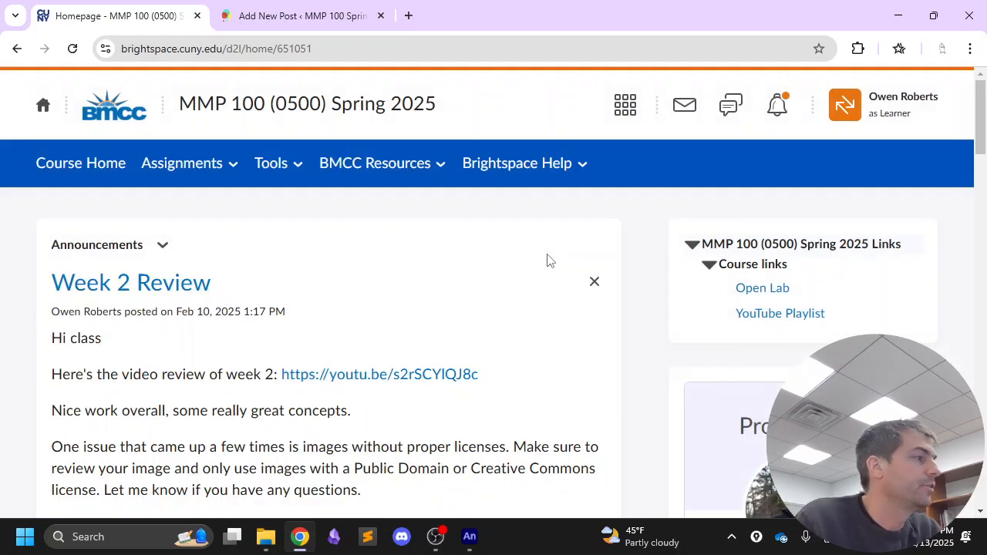
Step: Open the Blog post 5 assignment from the course's assignments and read its instructions and rubric
left_click(215, 180)
left_click(196, 215)
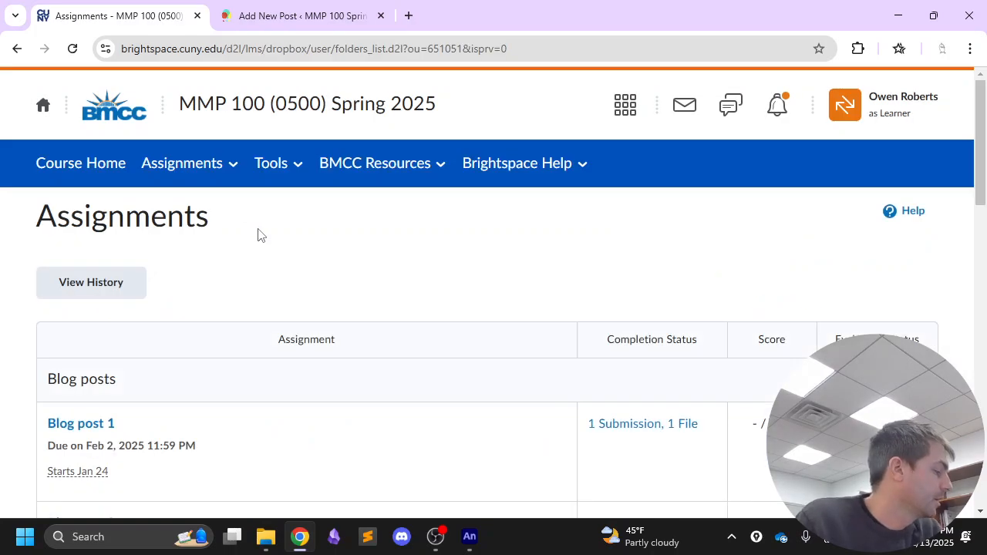
scroll(235, 233, "down", 5)
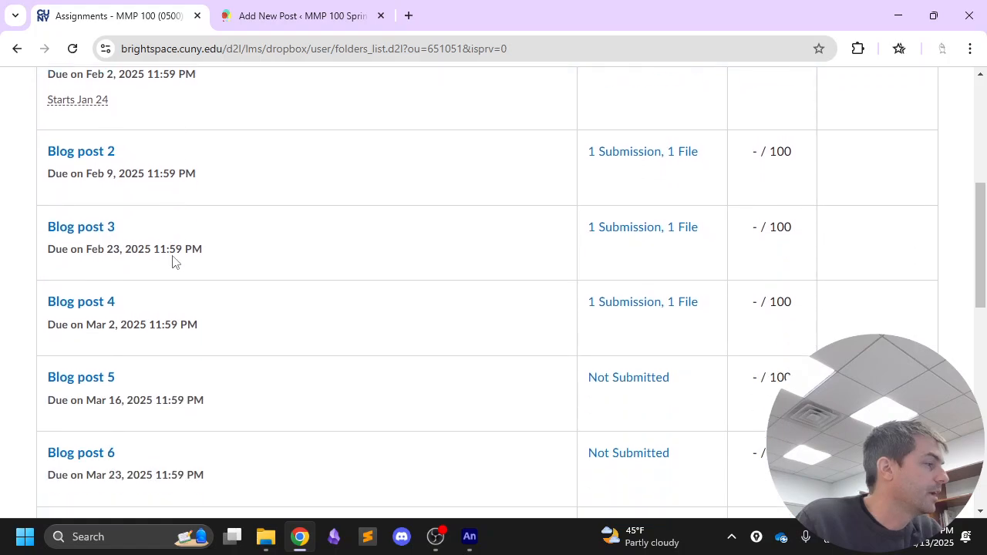
scroll(176, 259, "down", 1)
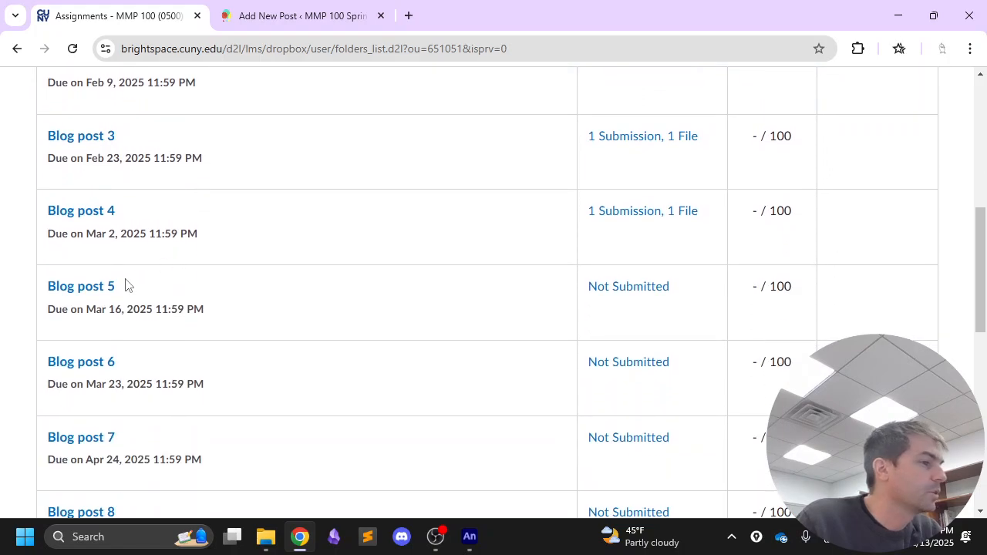
left_click(100, 293)
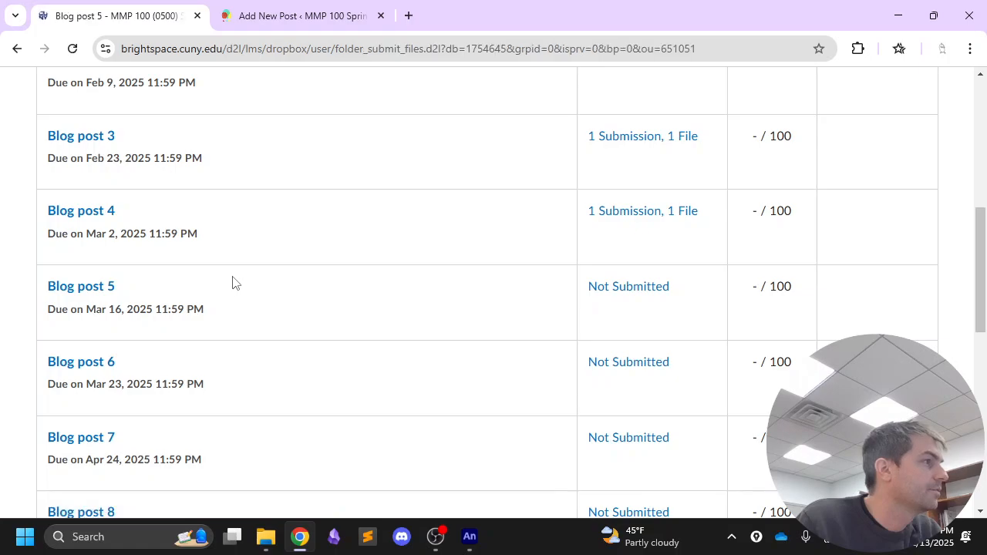
scroll(289, 260, "down", 2)
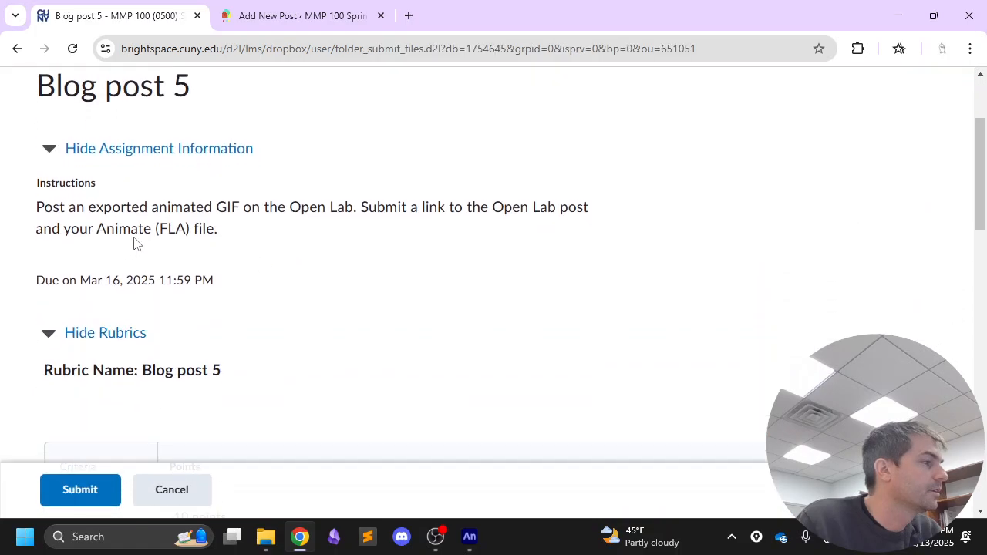
left_click_drag(44, 209, 277, 205)
left_click(379, 201)
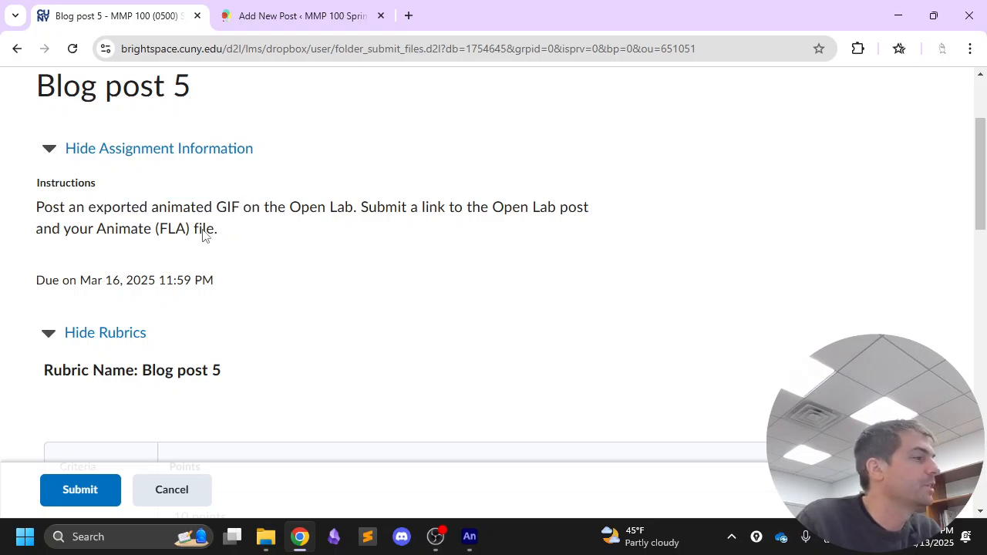
scroll(186, 228, "down", 5)
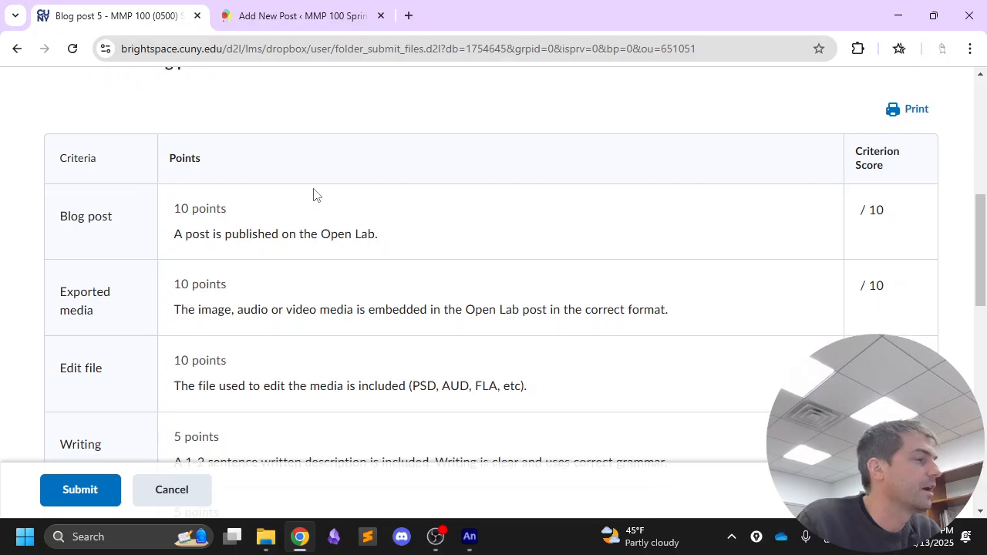
Step: Attach animated_gif.fla from the computer's MMP 100 Animation folder to the Blog post 5 submission
scroll(313, 194, "down", 9)
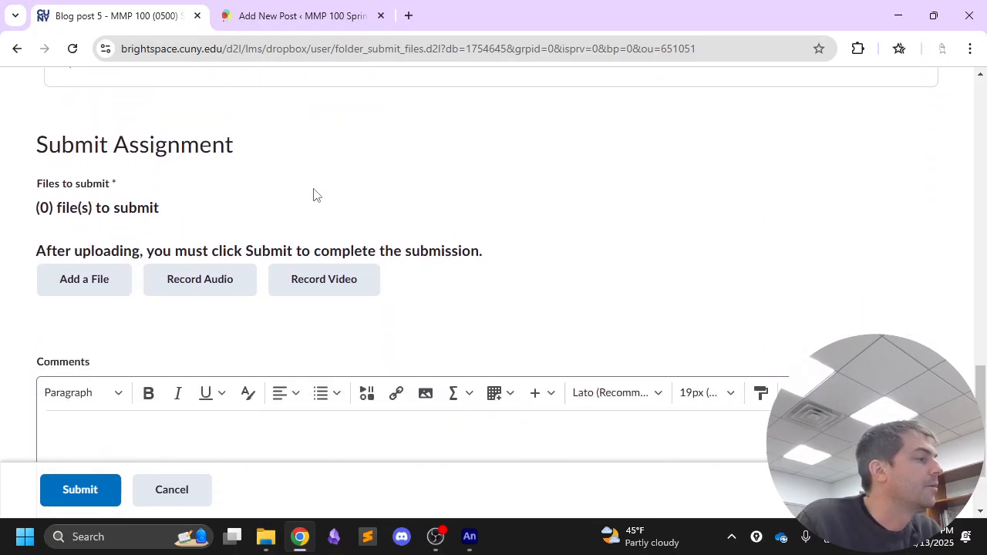
left_click(97, 209)
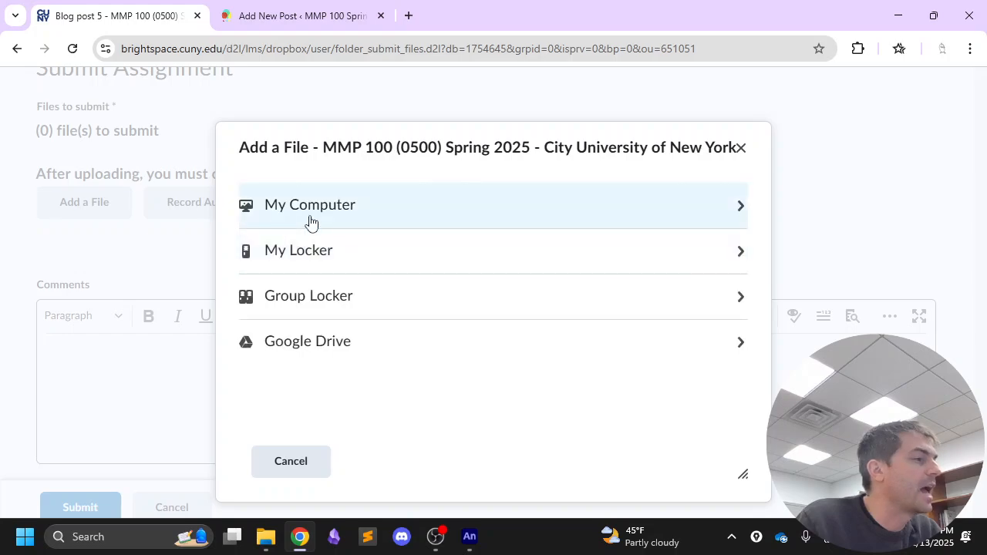
left_click(311, 222)
left_click(345, 236)
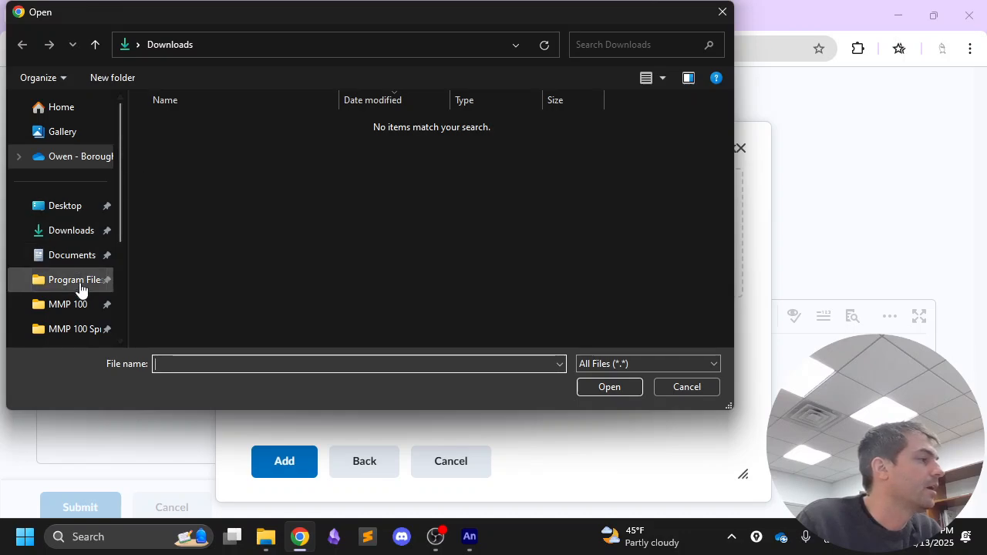
left_click(92, 304)
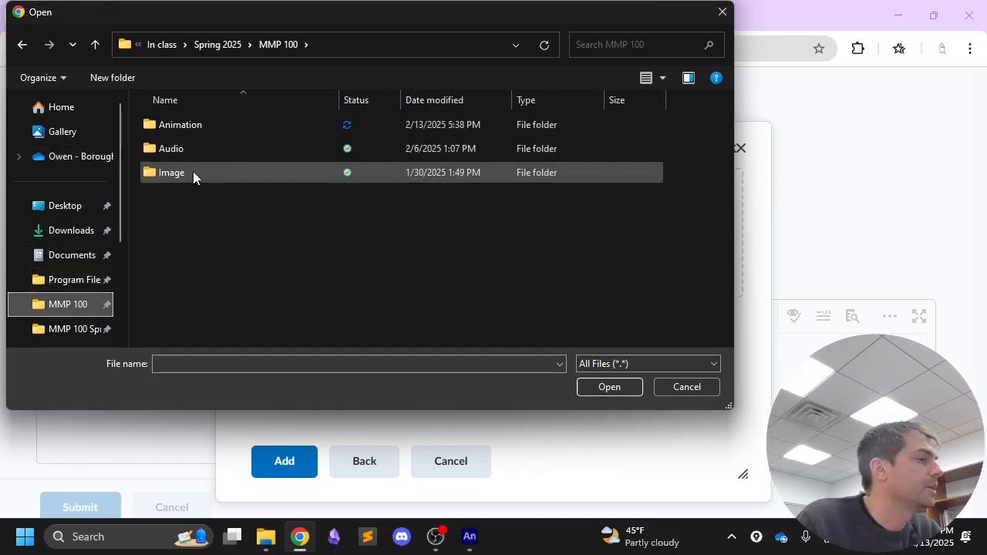
double_click(211, 125)
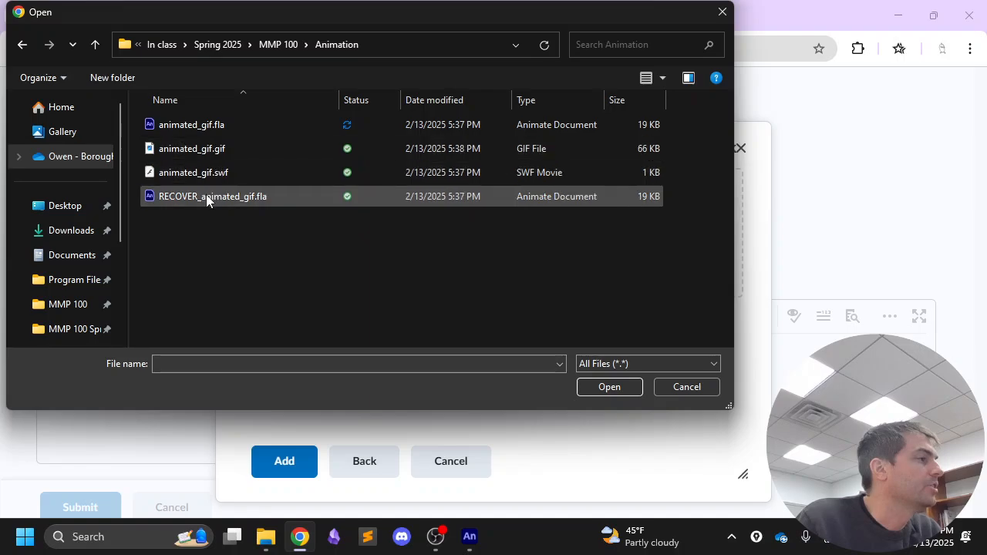
left_click(223, 127)
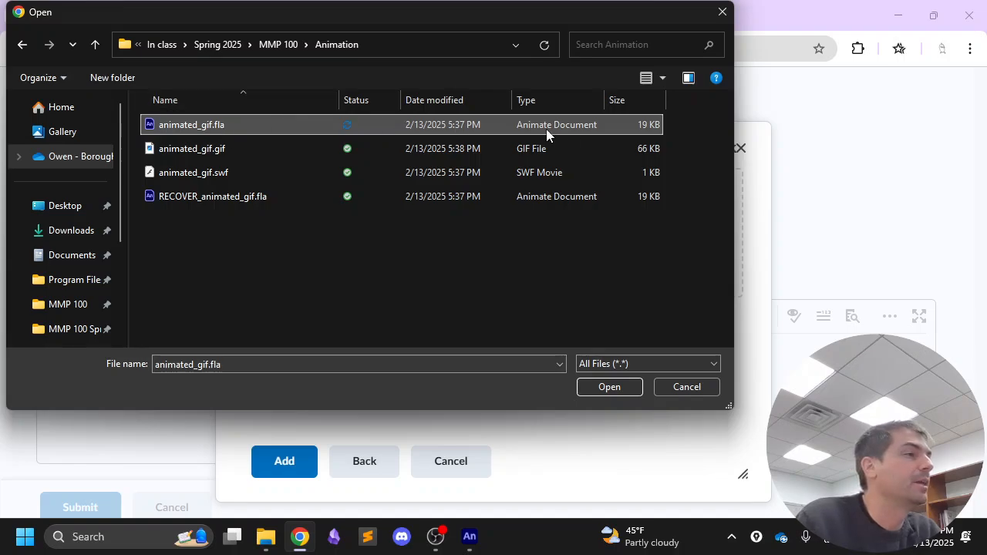
left_click(646, 77)
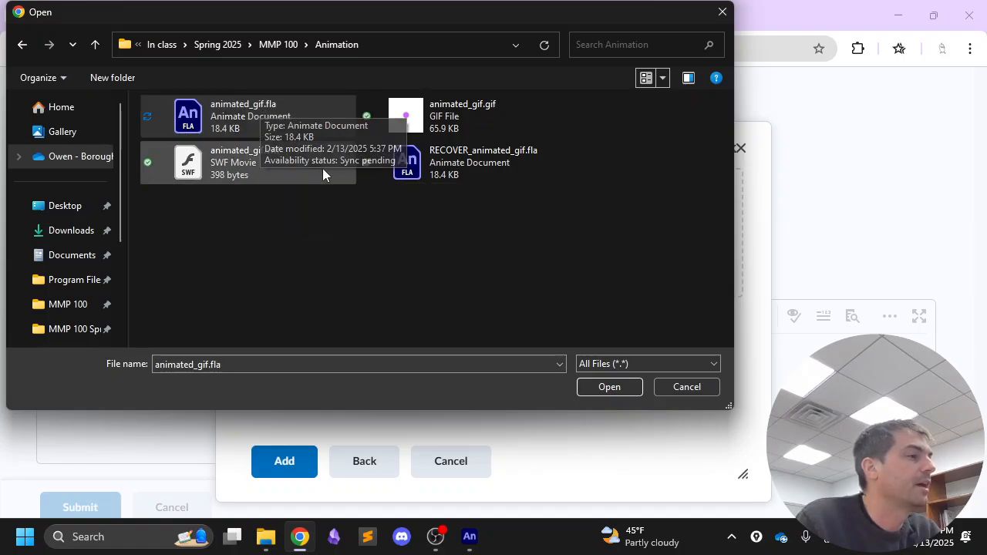
mouse_move(471, 169)
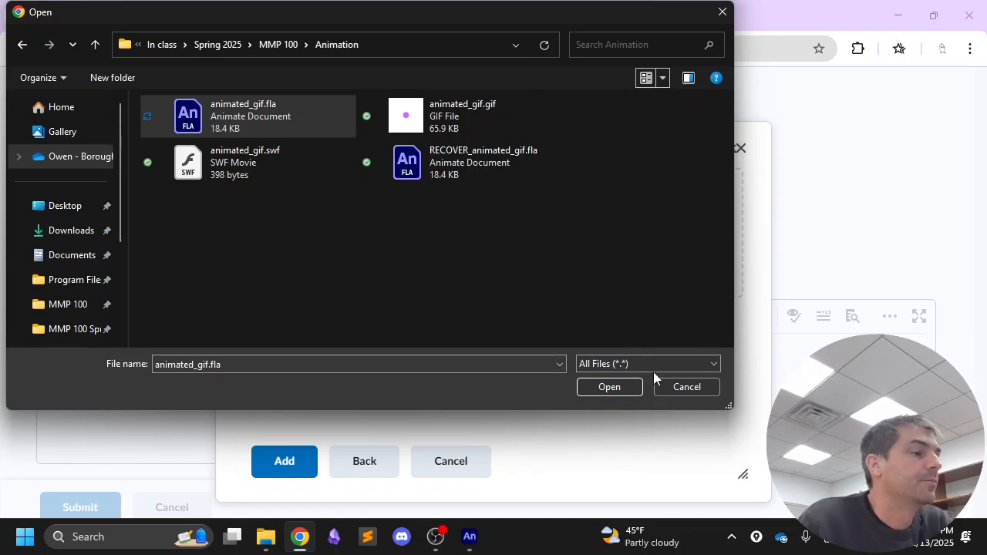
left_click(617, 385)
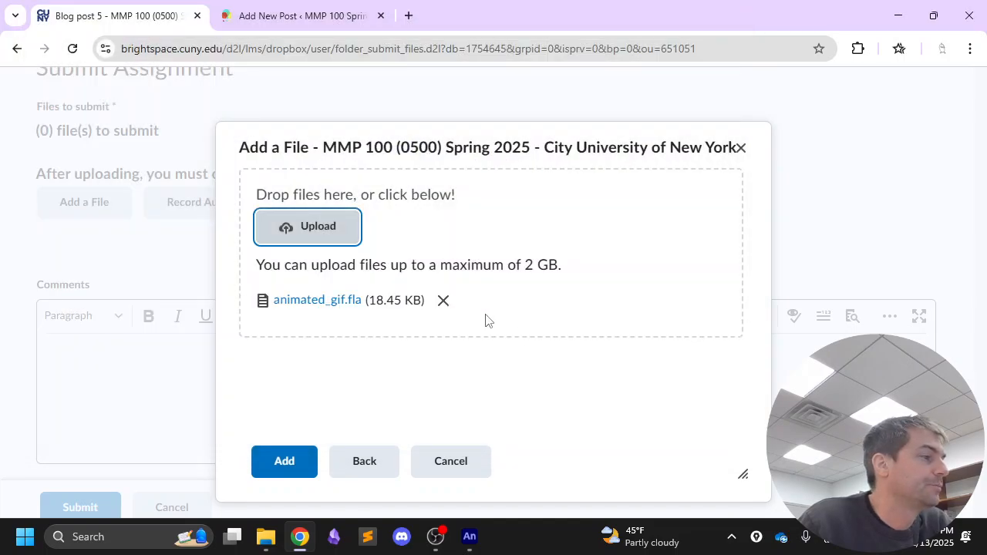
left_click(285, 463)
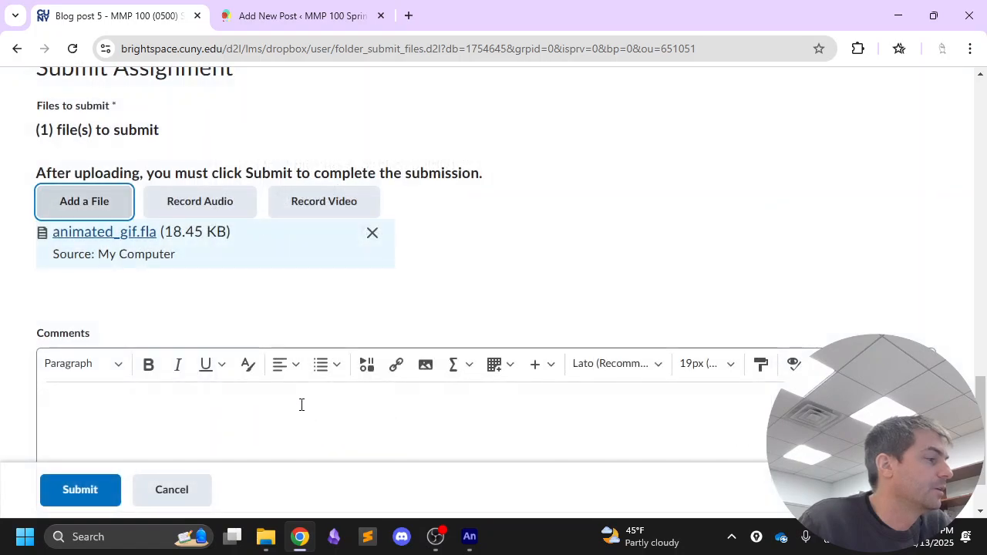
scroll(301, 405, "down", 1)
left_click(283, 332)
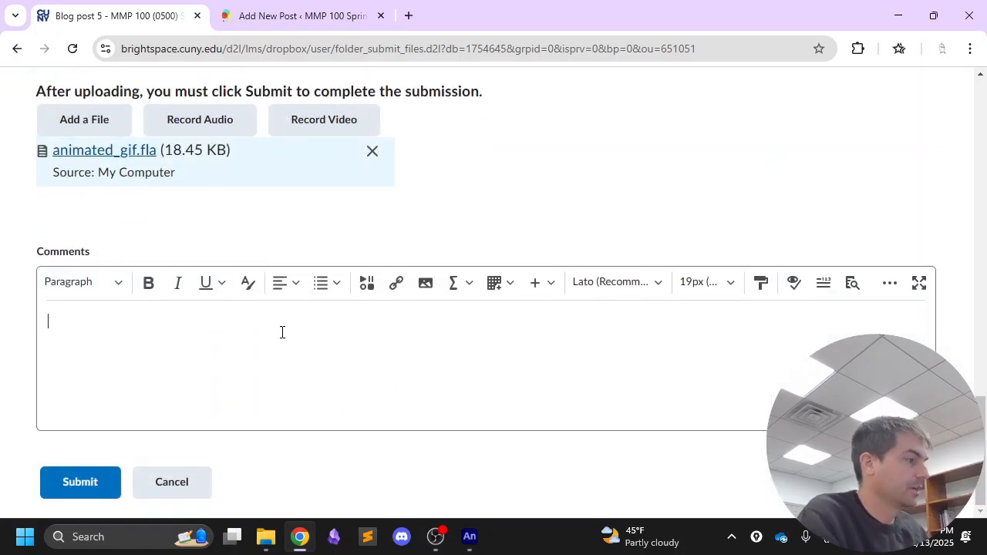
type("https://openlab.bmcc.cuny.edu/mmp-100-spring-2025/2025/02/13/my-animated-gif/")
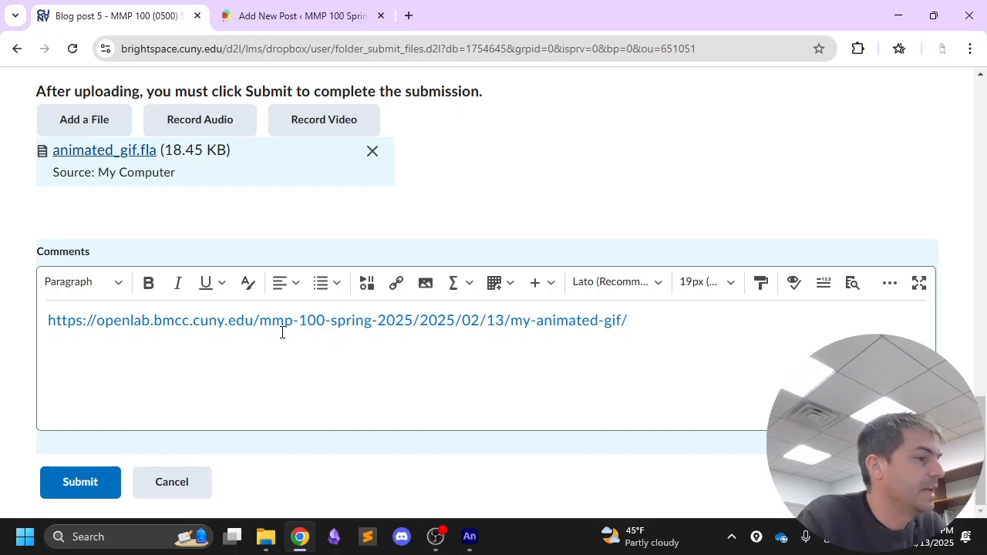
left_click(93, 486)
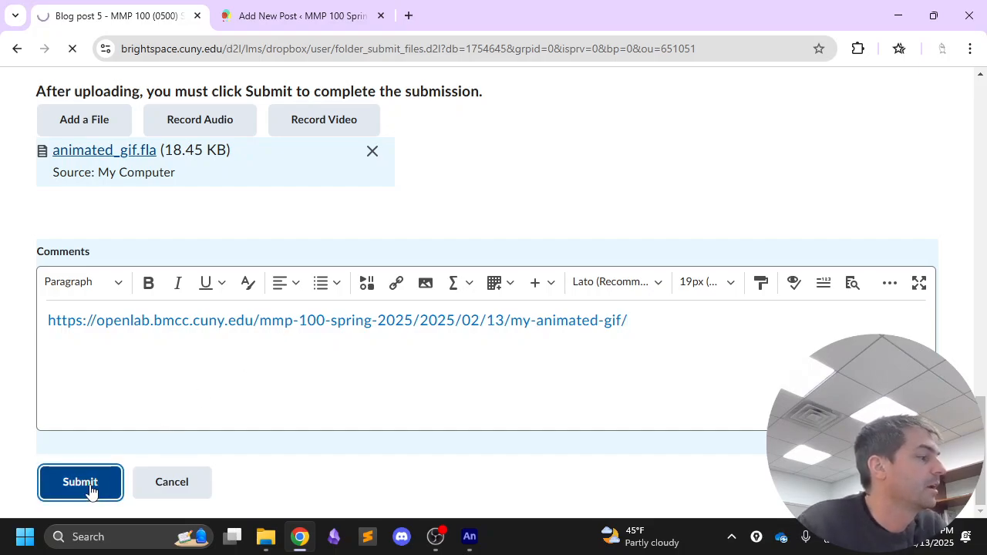